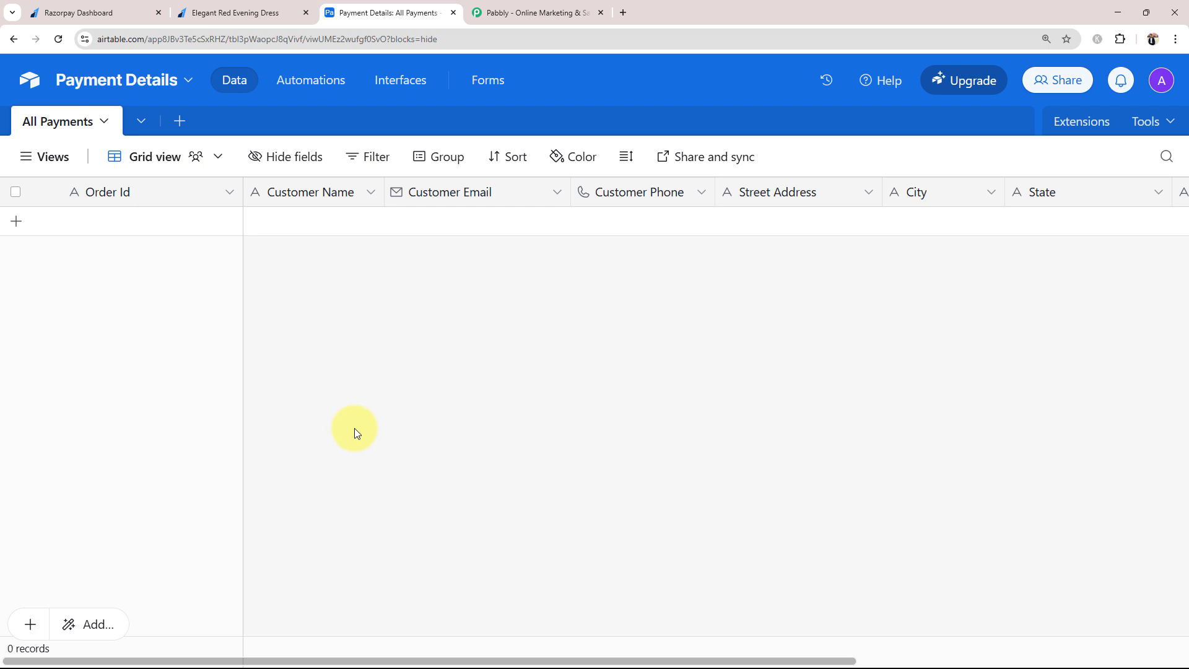
left_click(108, 12)
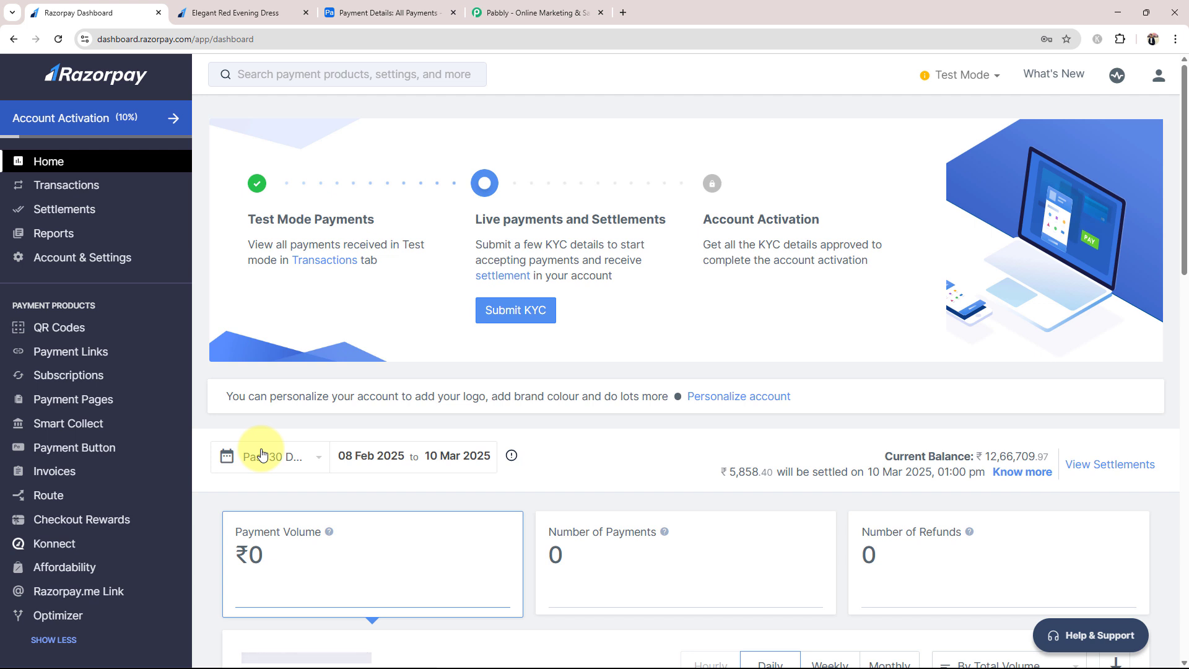
left_click(386, 12)
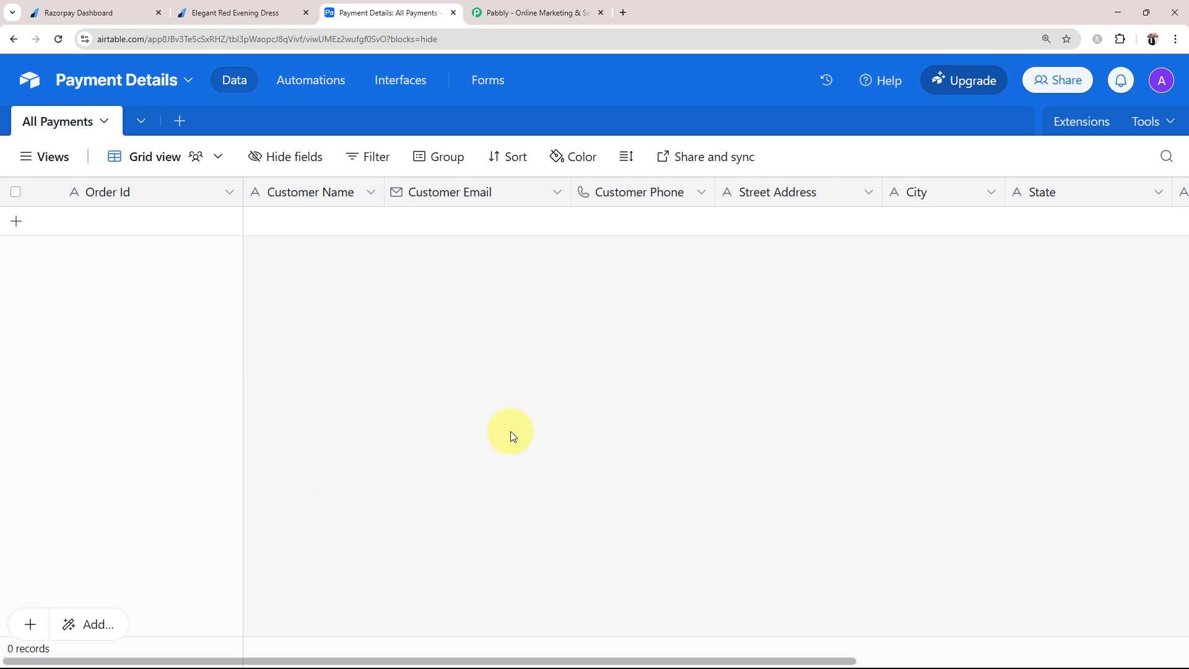
left_click(87, 12)
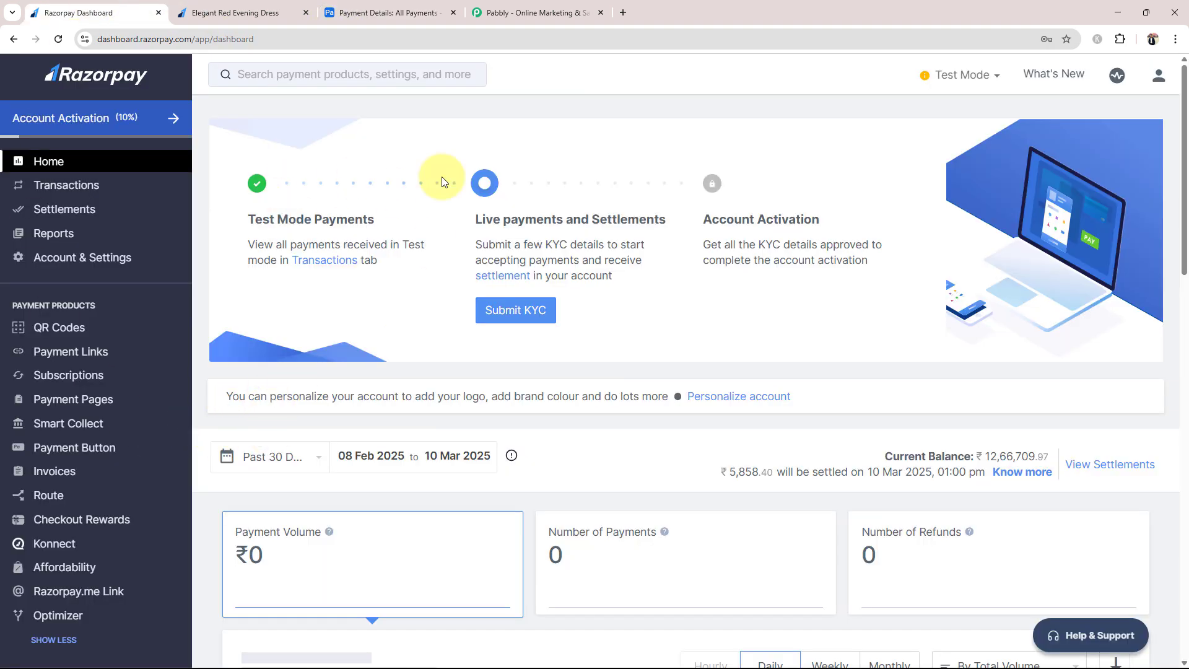
Switch to the Pabbly website, sign in to the account and access Pabbly Connect
left_click(481, 6)
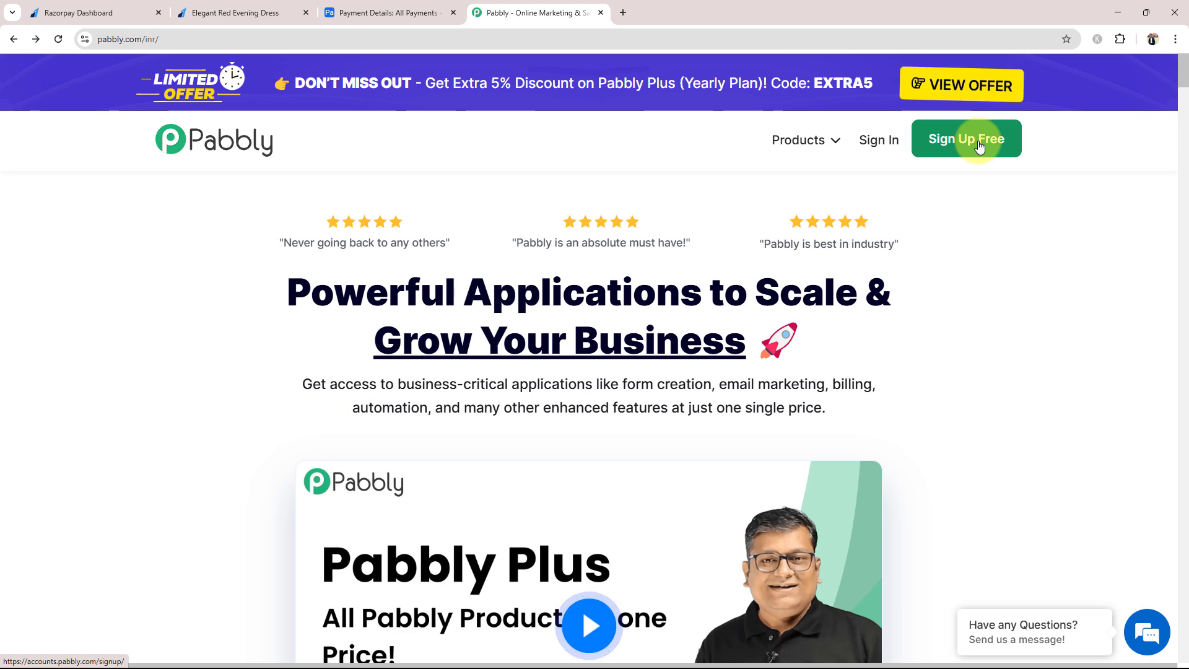
left_click(878, 141)
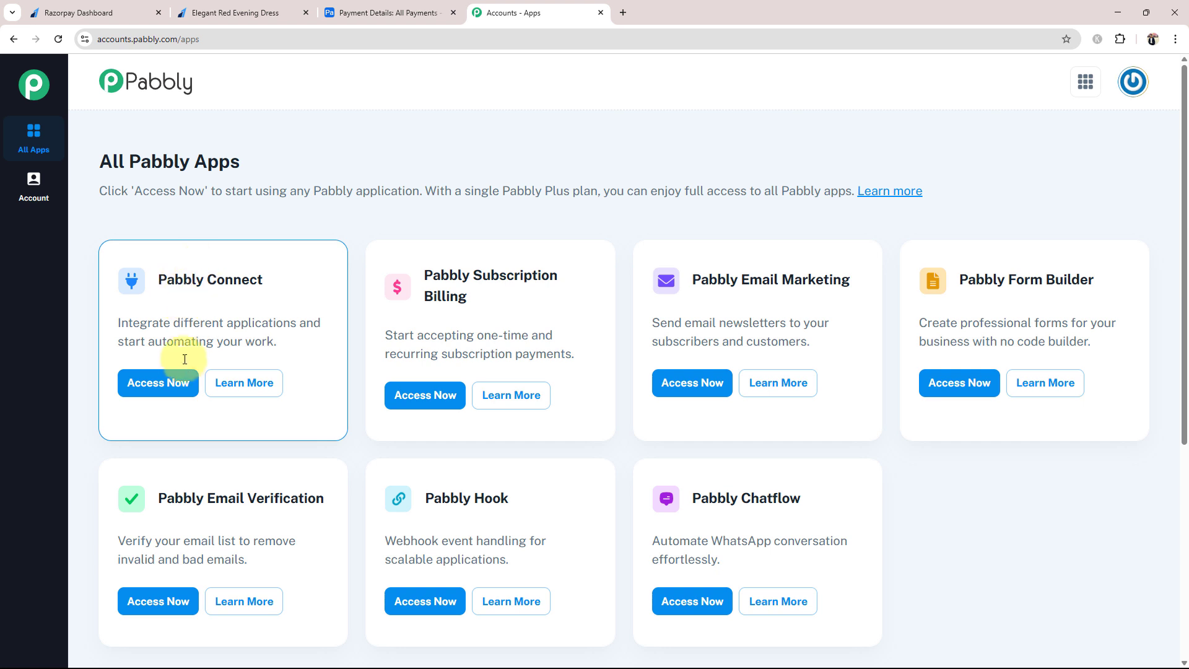
left_click(173, 385)
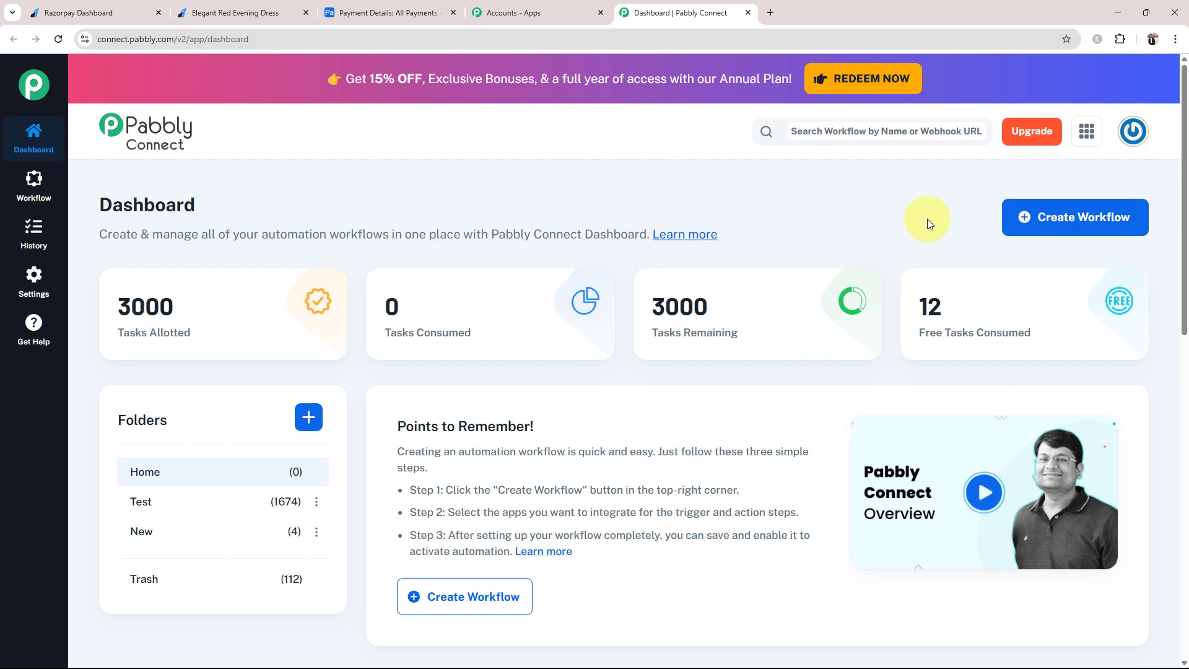
Create a workflow named "Create Airtable Record on Razorpay Payment" in the Home folder
left_click(1097, 221)
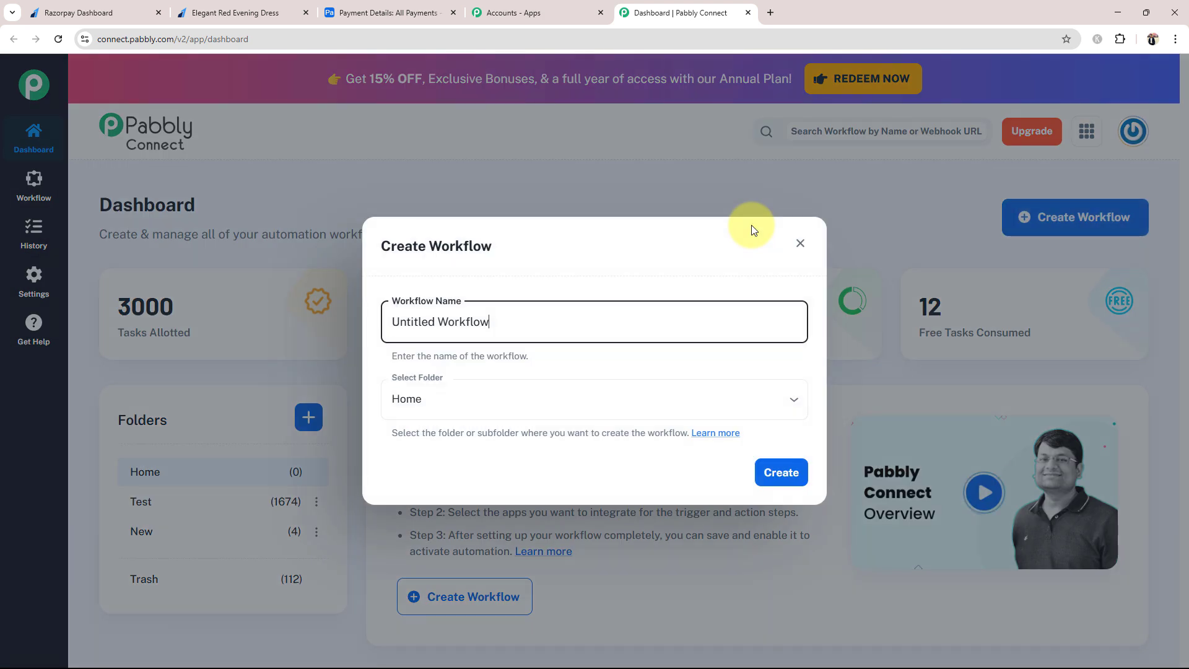
triple_click(406, 317)
key("BackSpace")
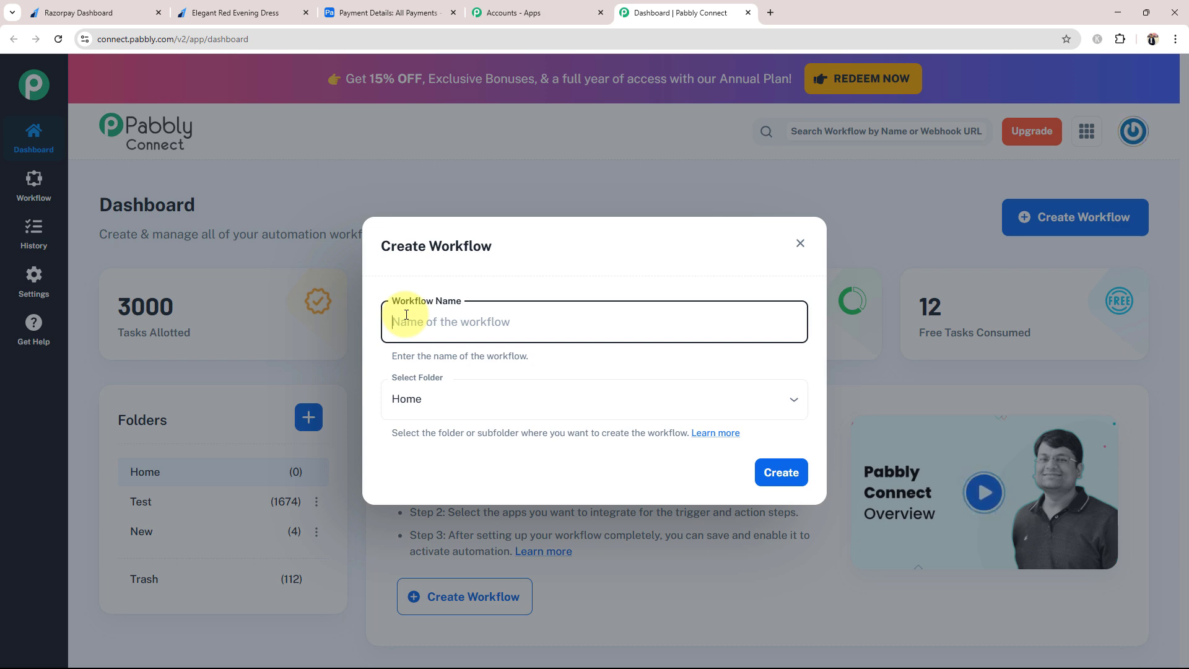
type("Create Airtable Record on Razorpay Payment")
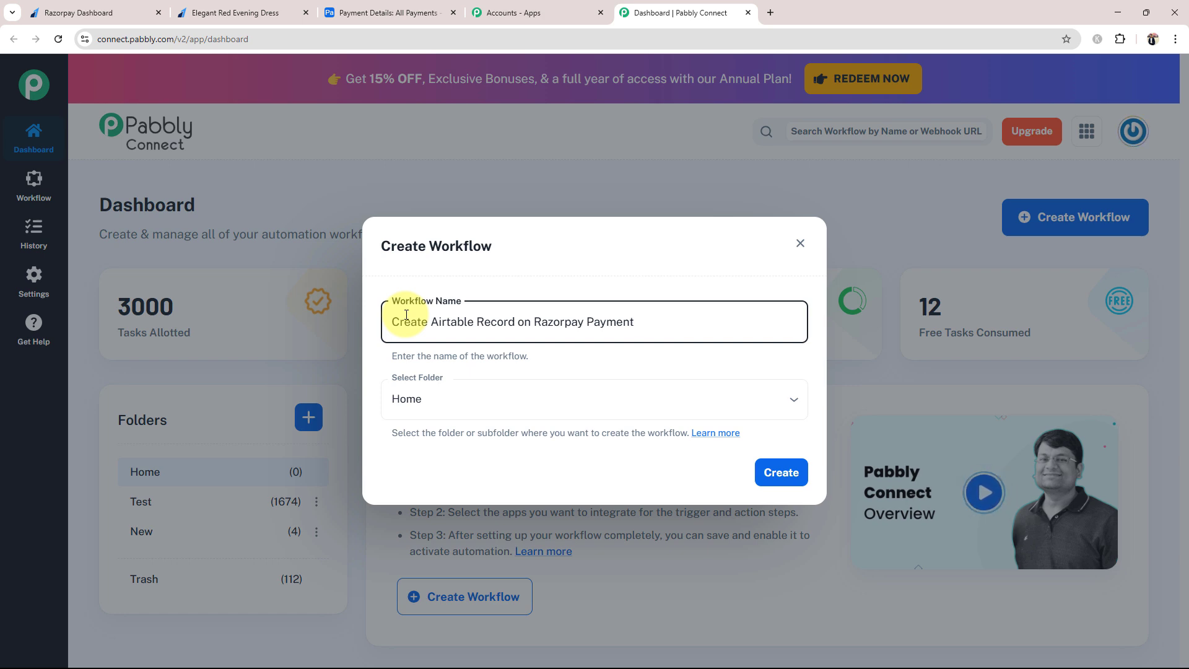
left_click(752, 402)
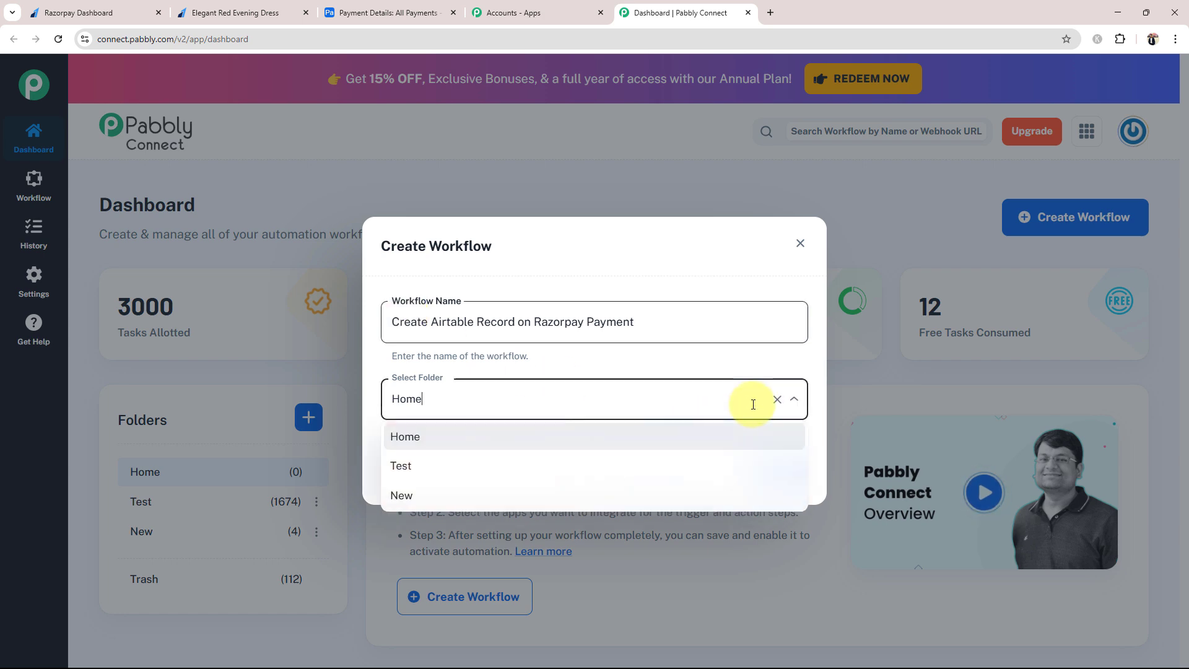
left_click(429, 446)
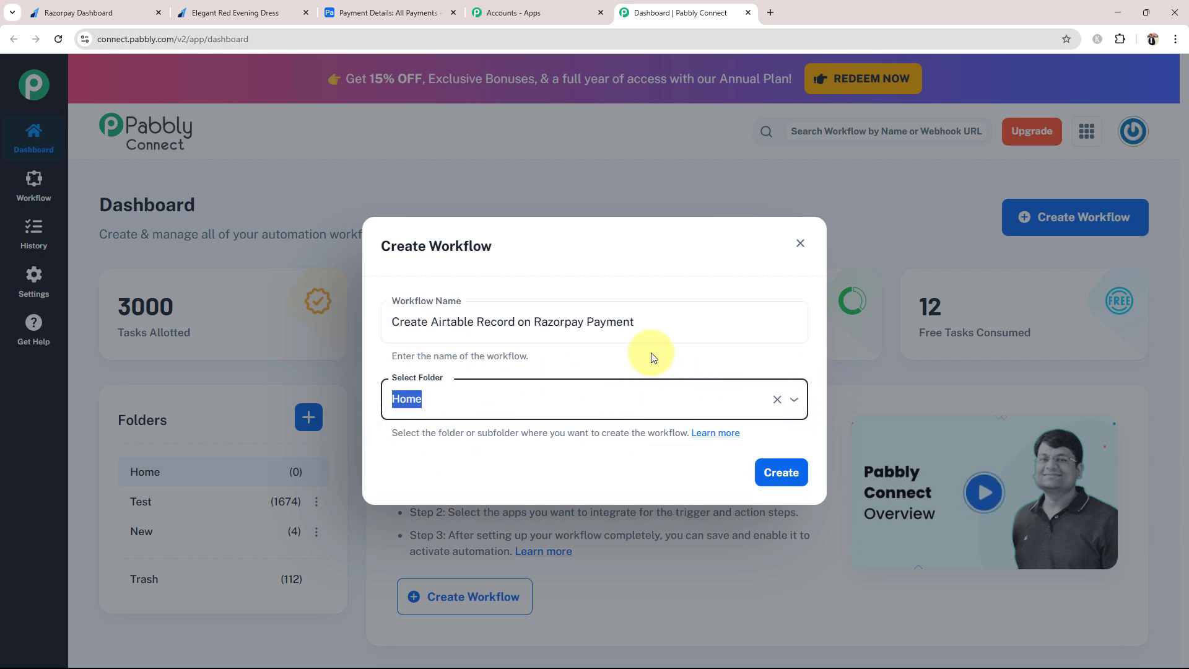
left_click(780, 472)
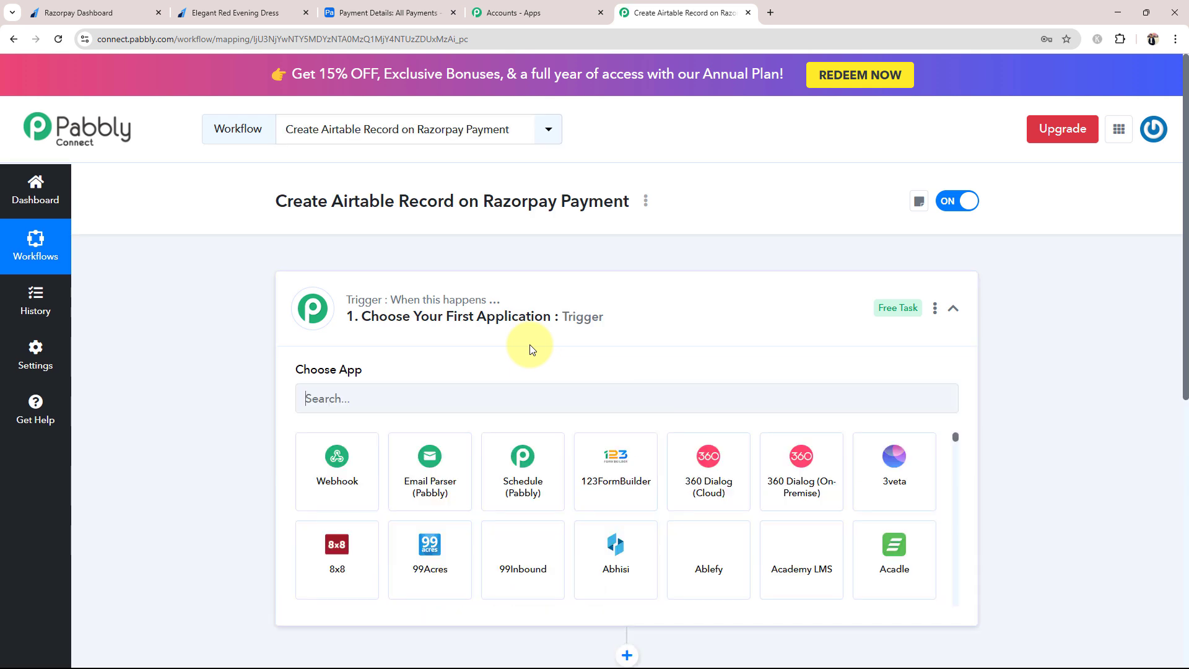
left_click(653, 320)
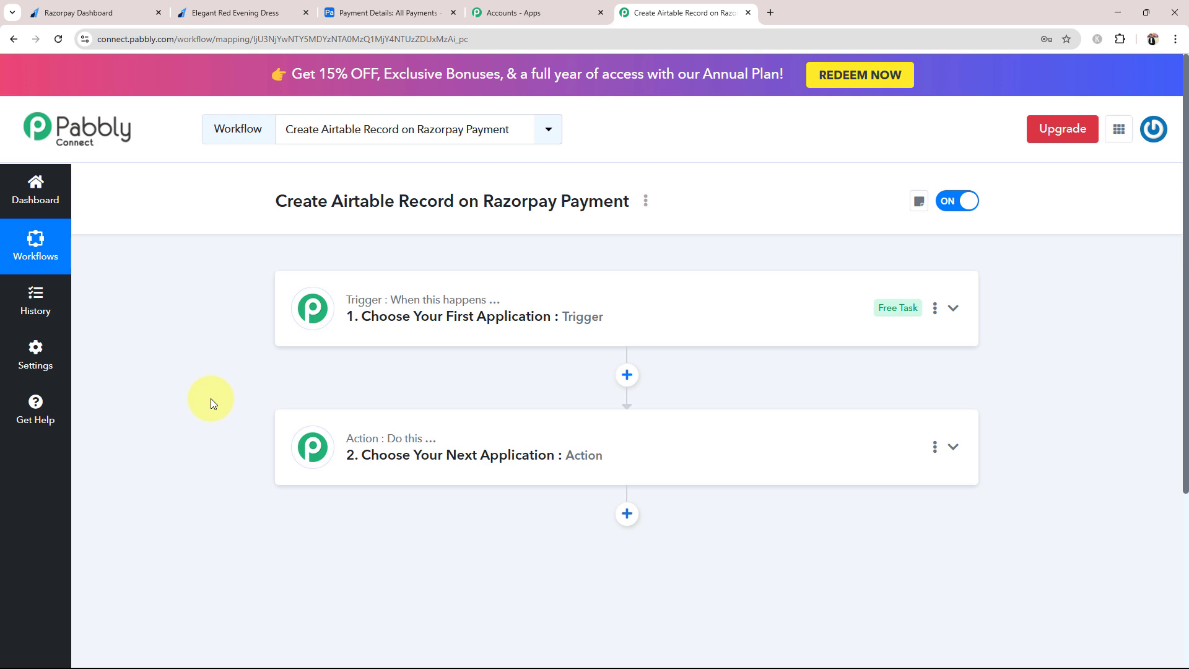
left_click(74, 13)
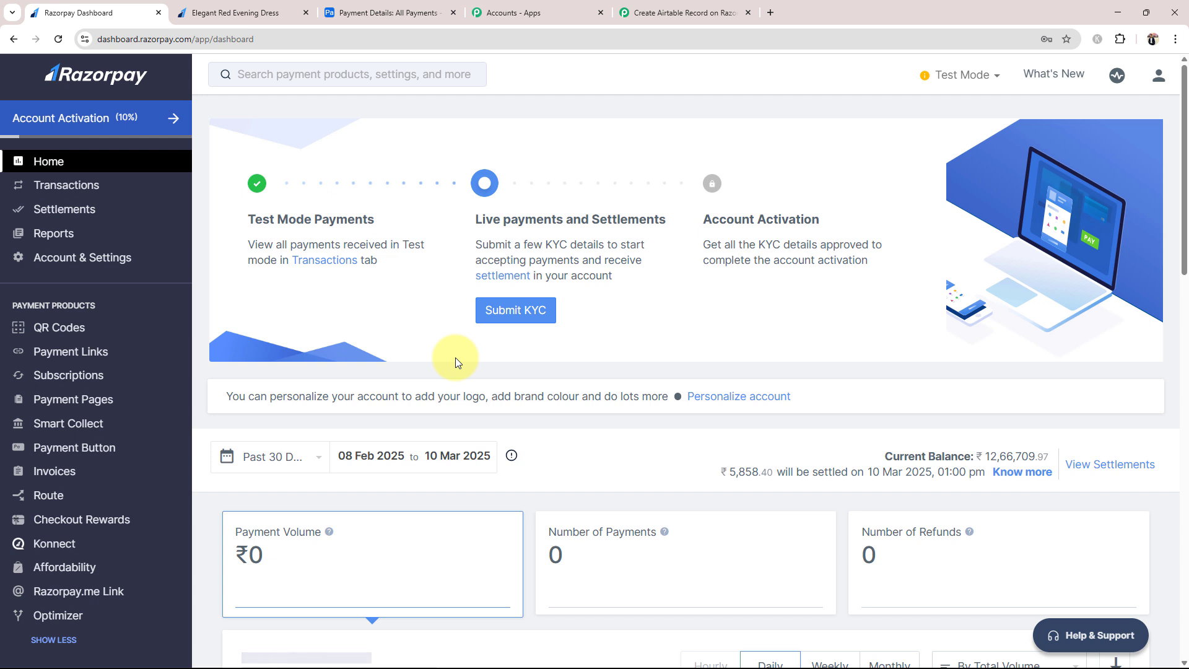
left_click(347, 11)
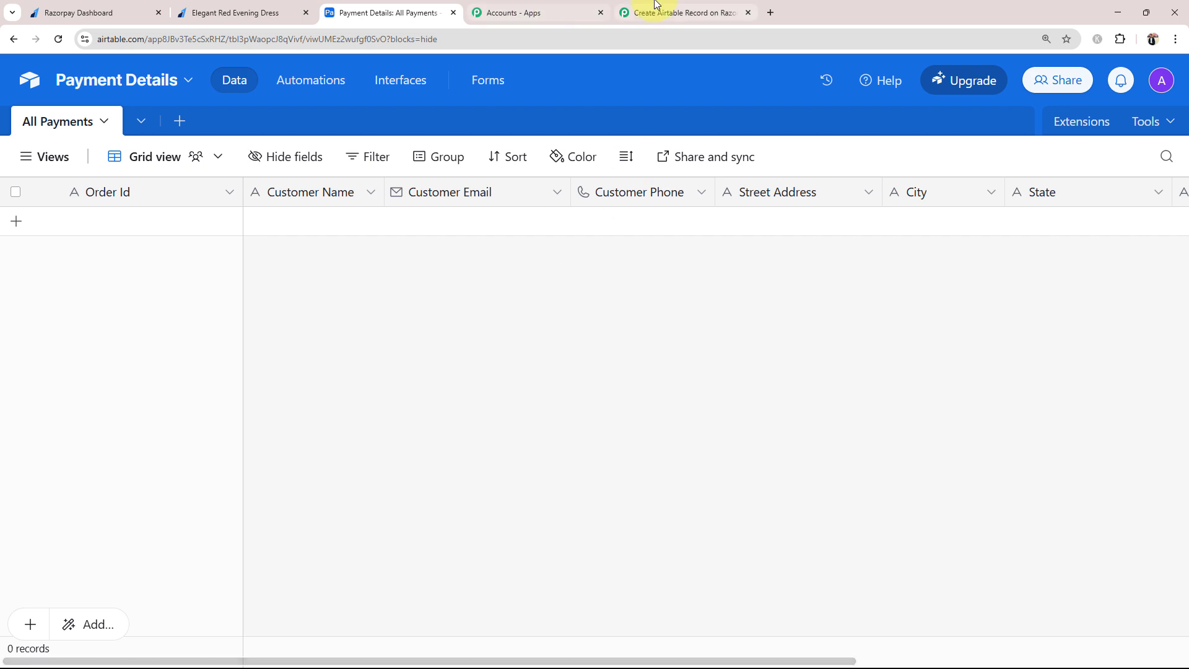
left_click(682, 12)
Set the workflow's trigger app to Razorpay with the Payment Captured trigger event
left_click(378, 319)
left_click(350, 409)
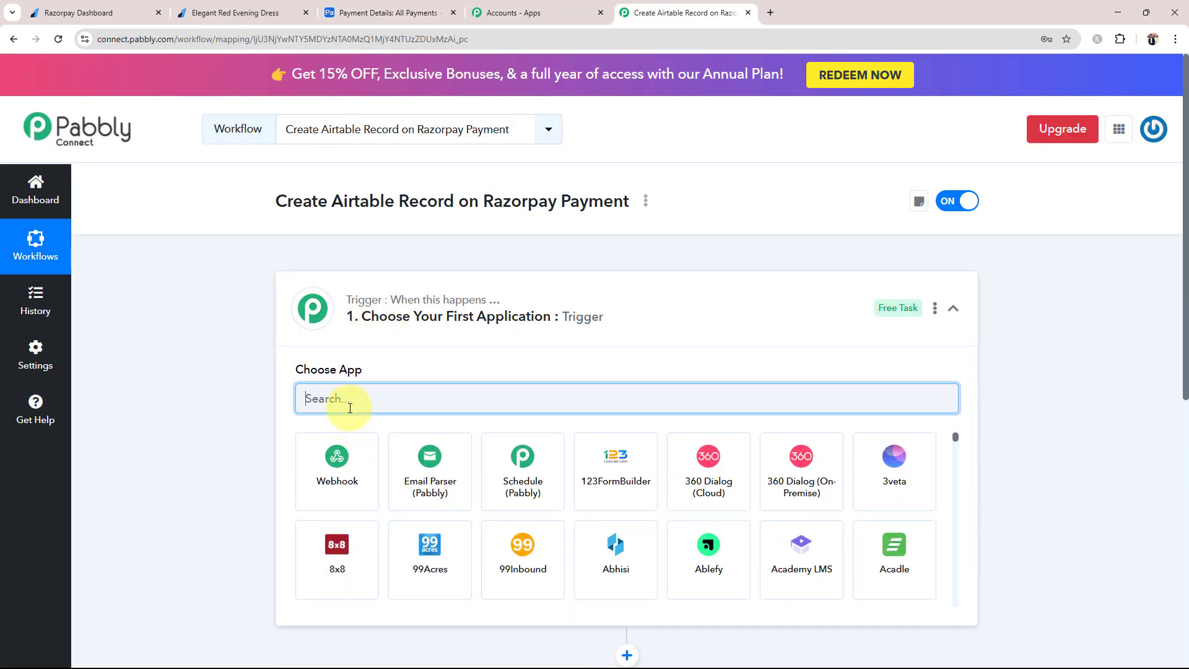
type("Raz")
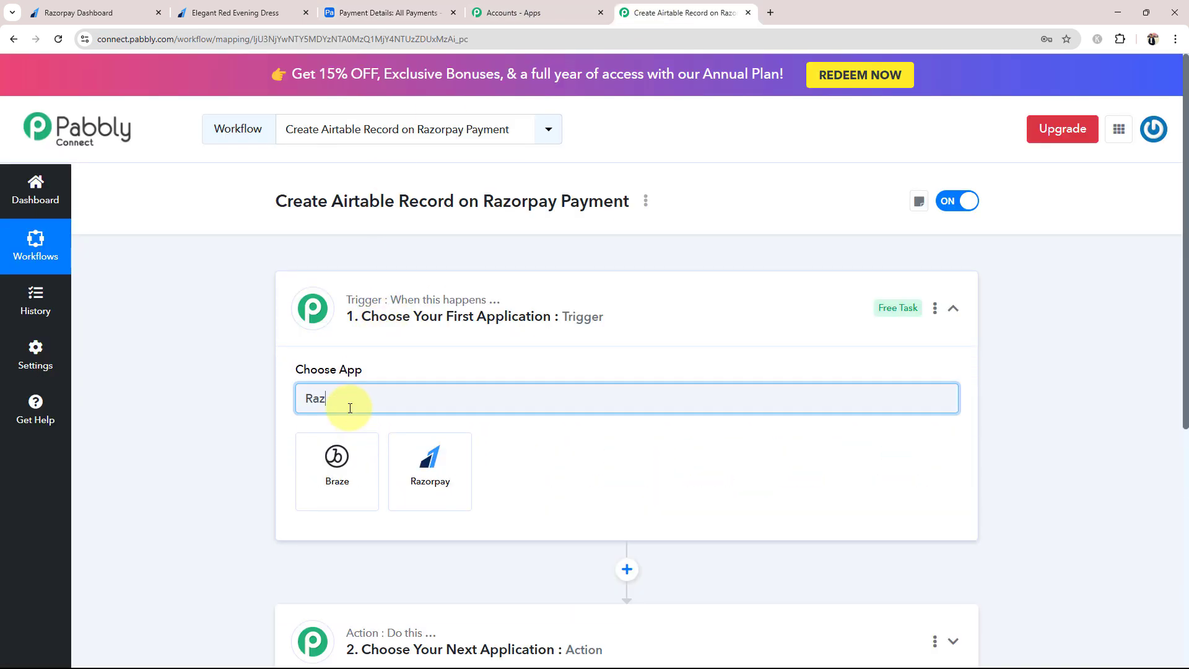
left_click(397, 464)
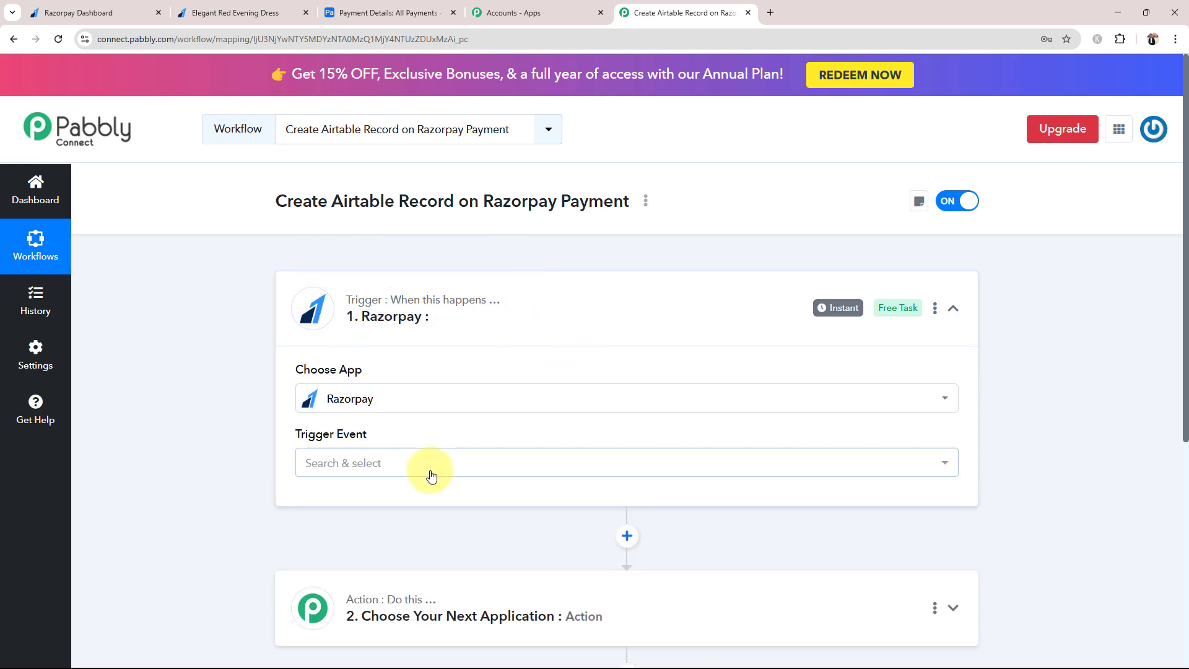
left_click(329, 473)
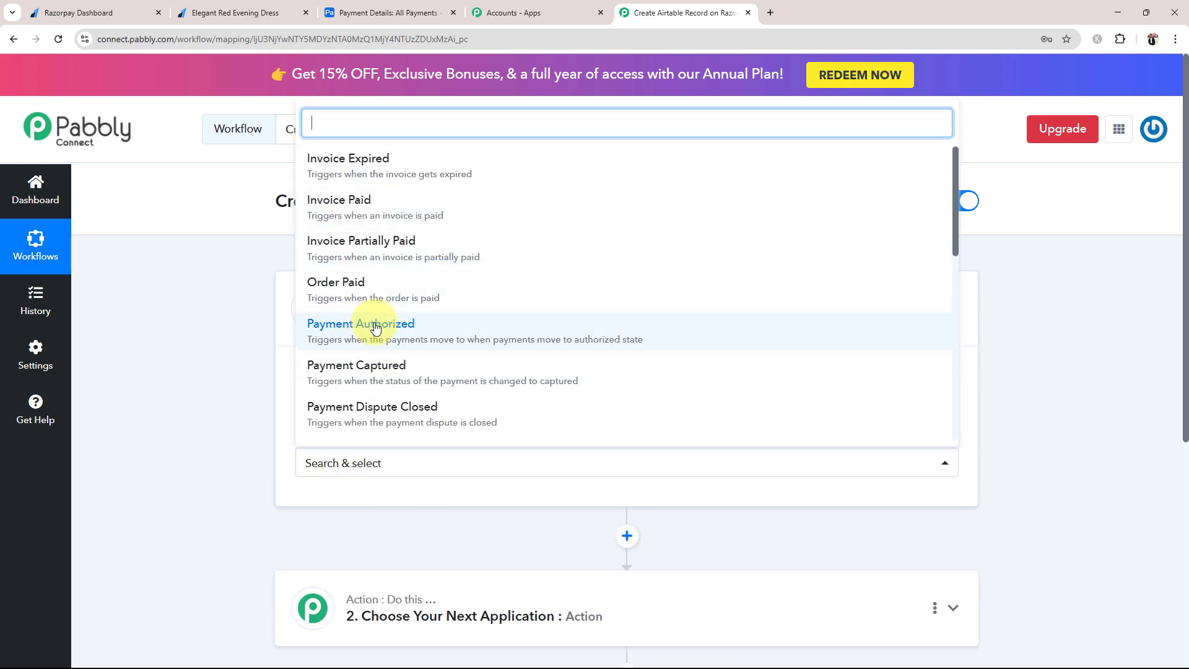
left_click(333, 374)
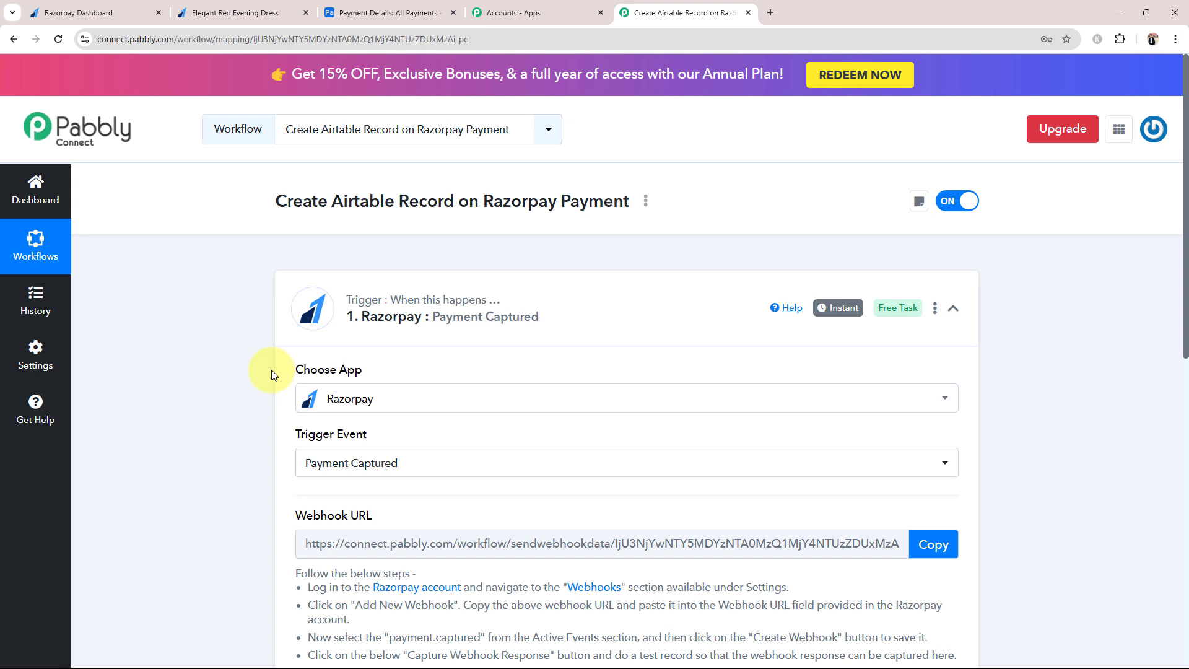
Set the workflow's action app to Airtable with the Create Record action event, and collapse the action step
left_click(584, 298)
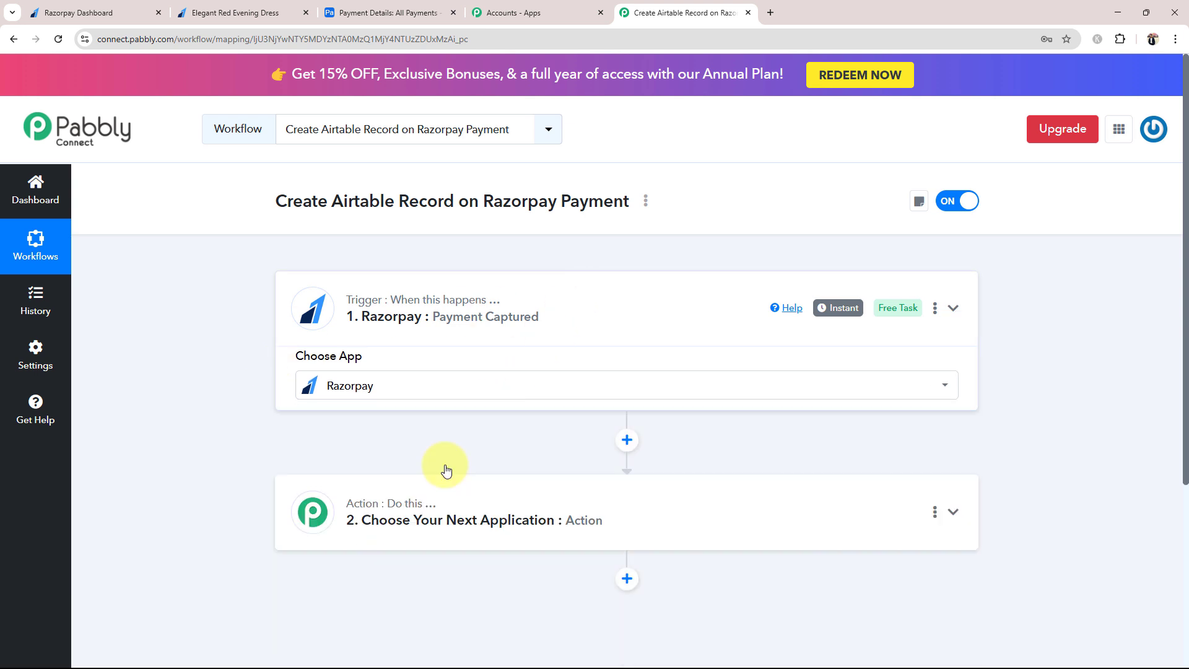
left_click(421, 473)
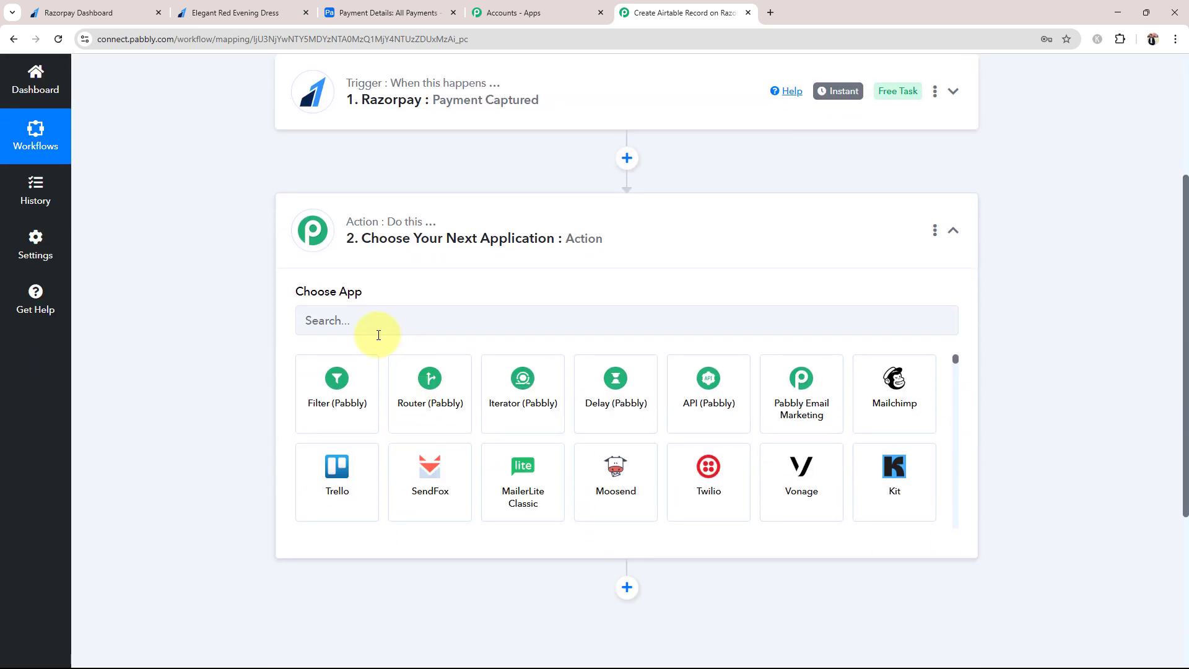
left_click(379, 334)
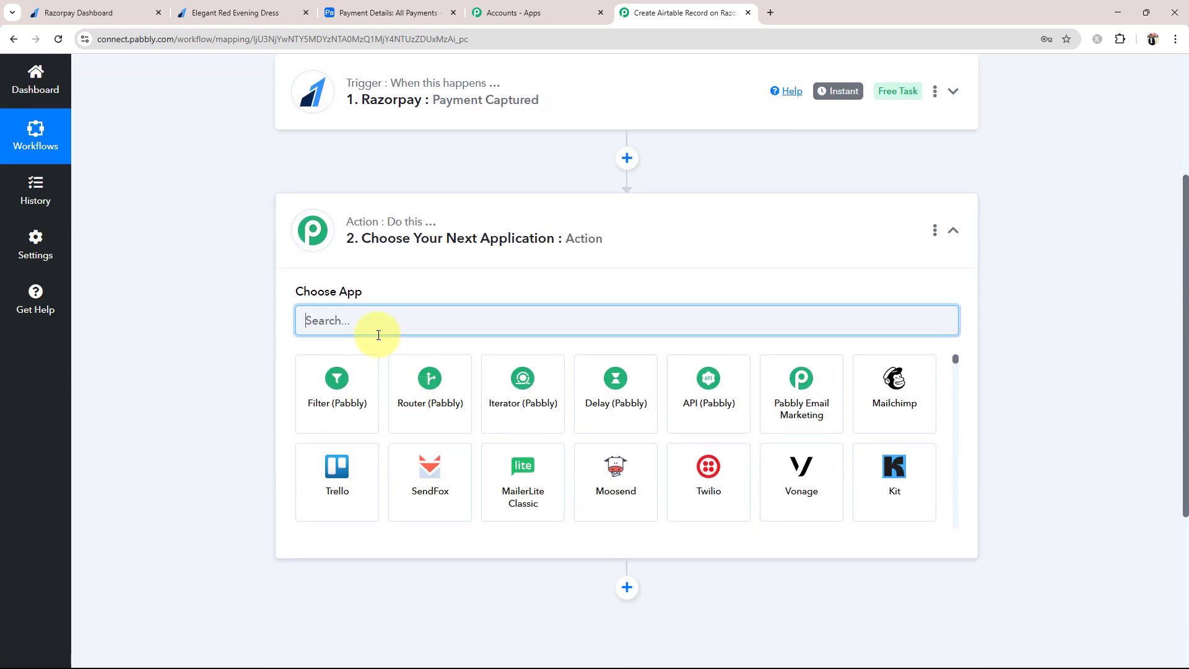
type("Airt")
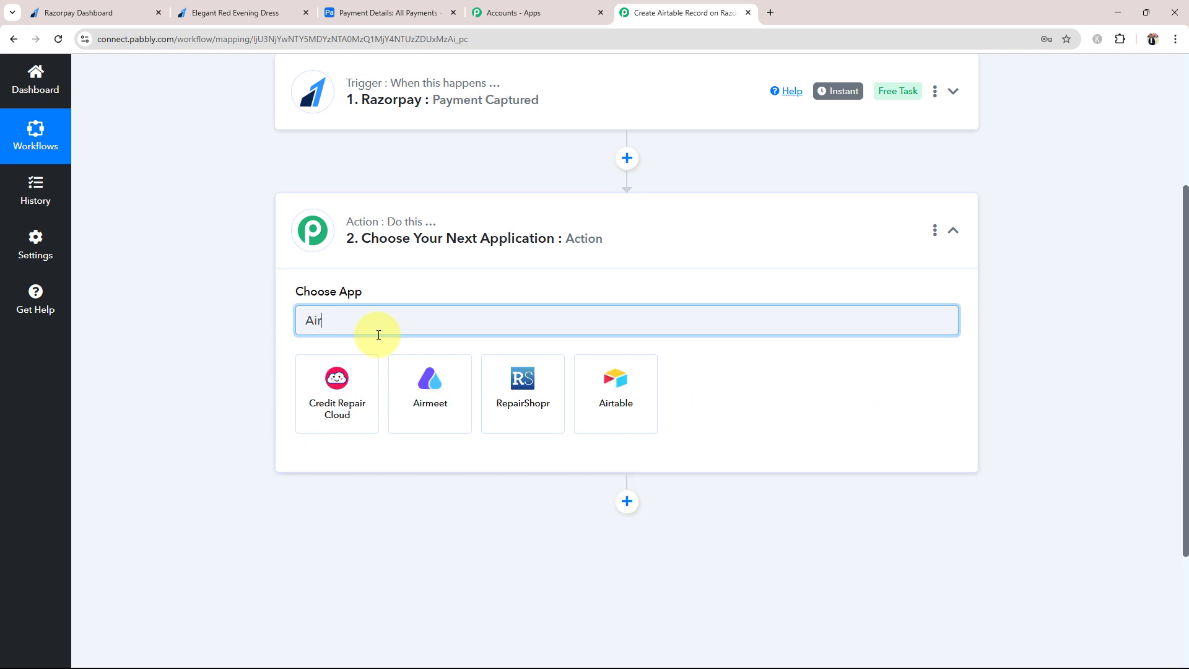
left_click(357, 397)
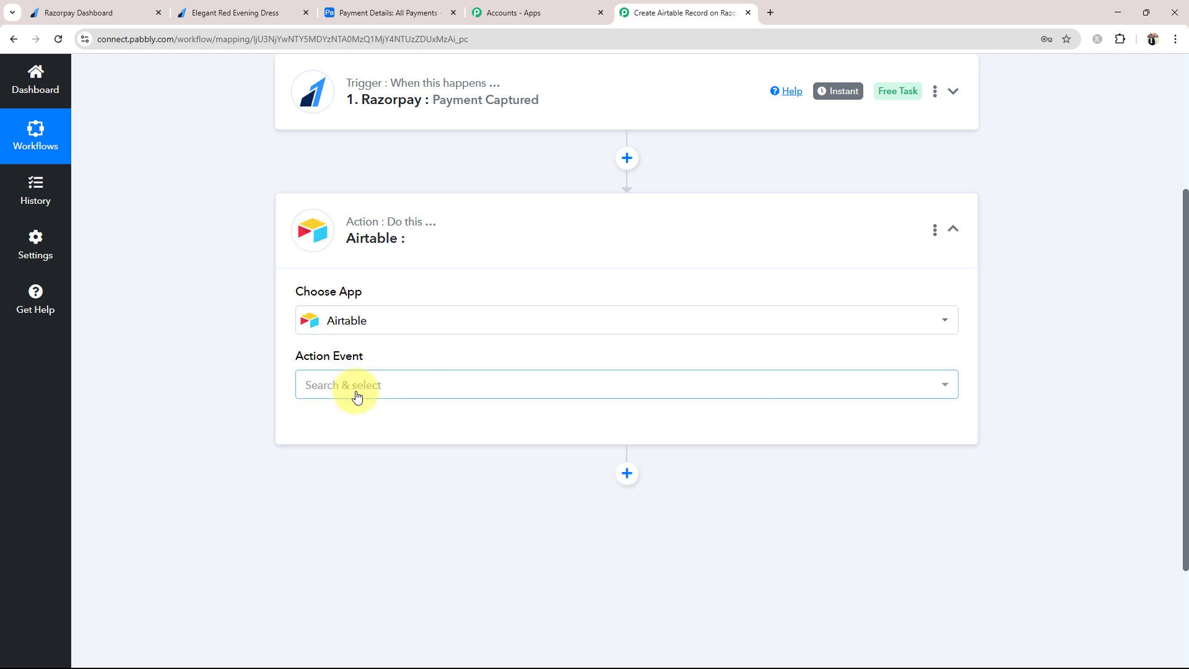
left_click(358, 396)
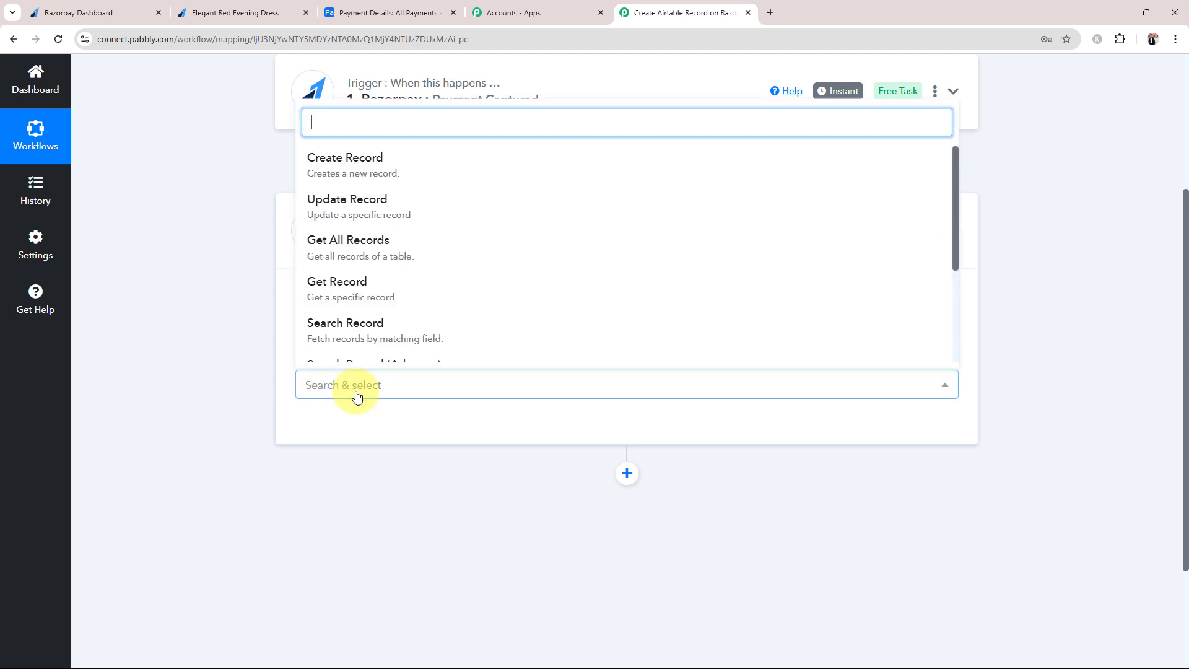
left_click(325, 180)
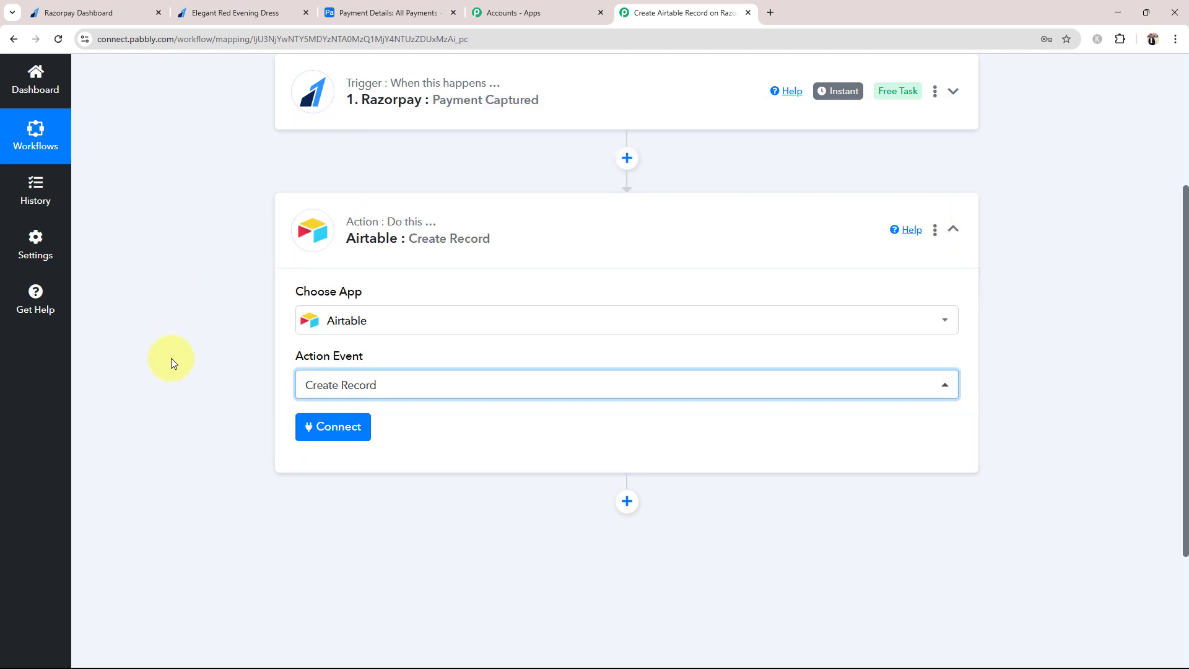
left_click(444, 250)
scroll(266, 389, "up", 4)
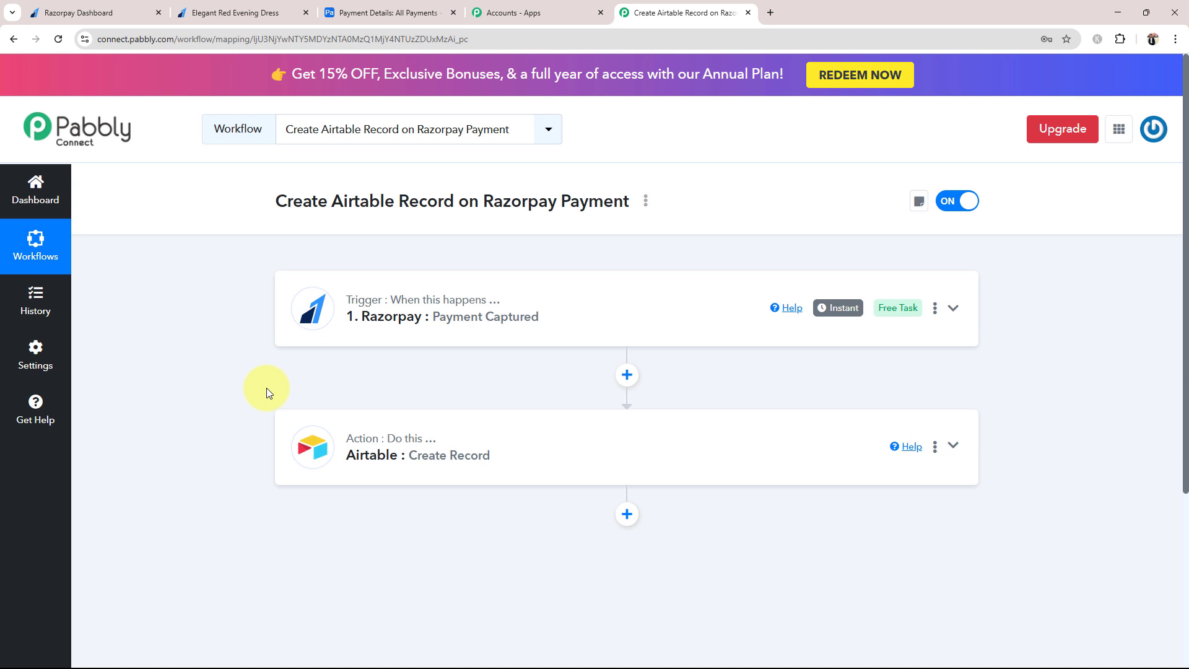
Expand the Razorpay trigger step and copy its webhook URL
left_click(540, 319)
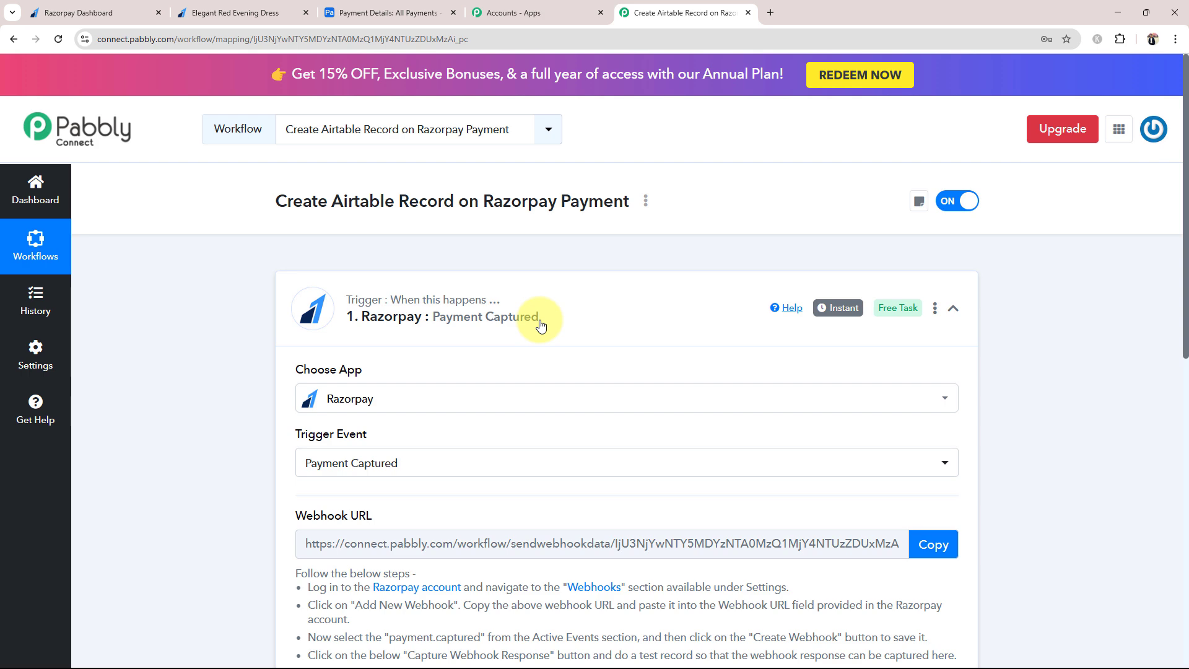
scroll(227, 433, "down", 4)
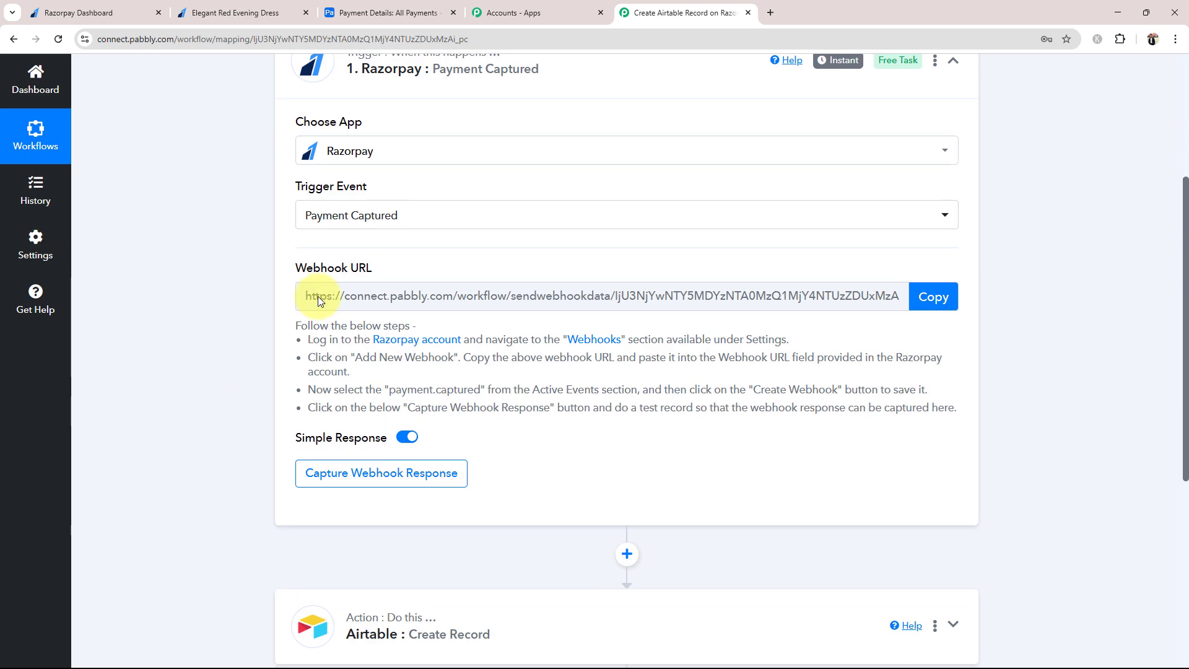
left_click_drag(288, 259, 443, 259)
left_click(204, 320)
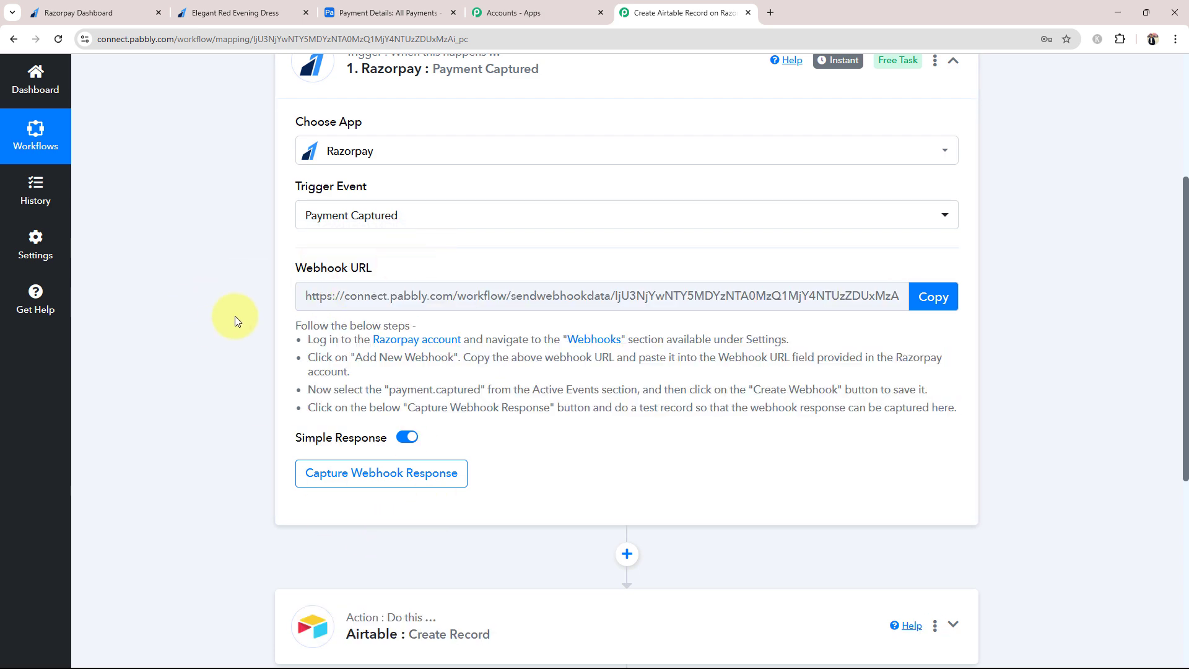
left_click(934, 297)
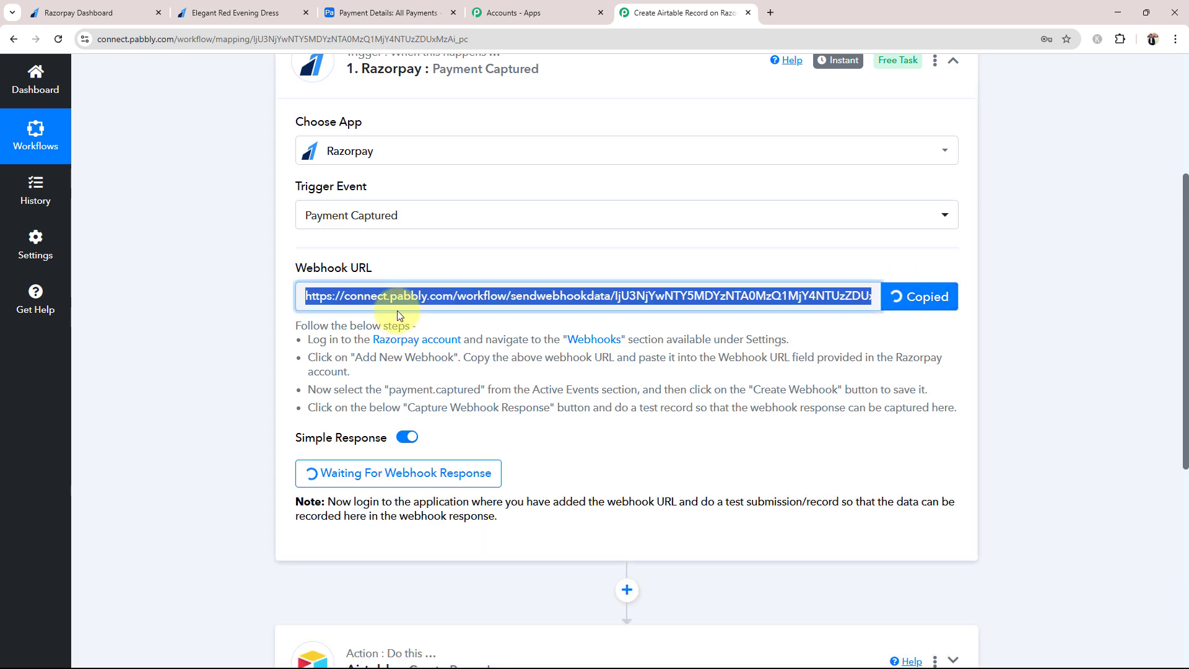
Switch to the Razorpay dashboard and open the Webhooks page under the website and app settings
left_click(132, 25)
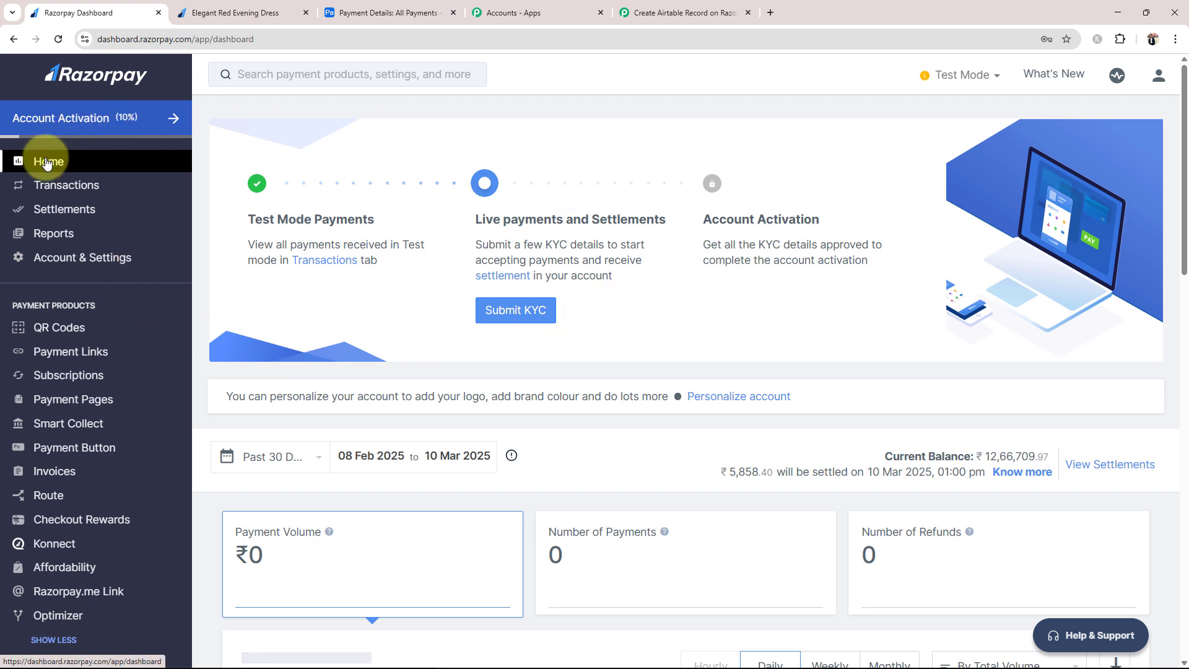
left_click(55, 261)
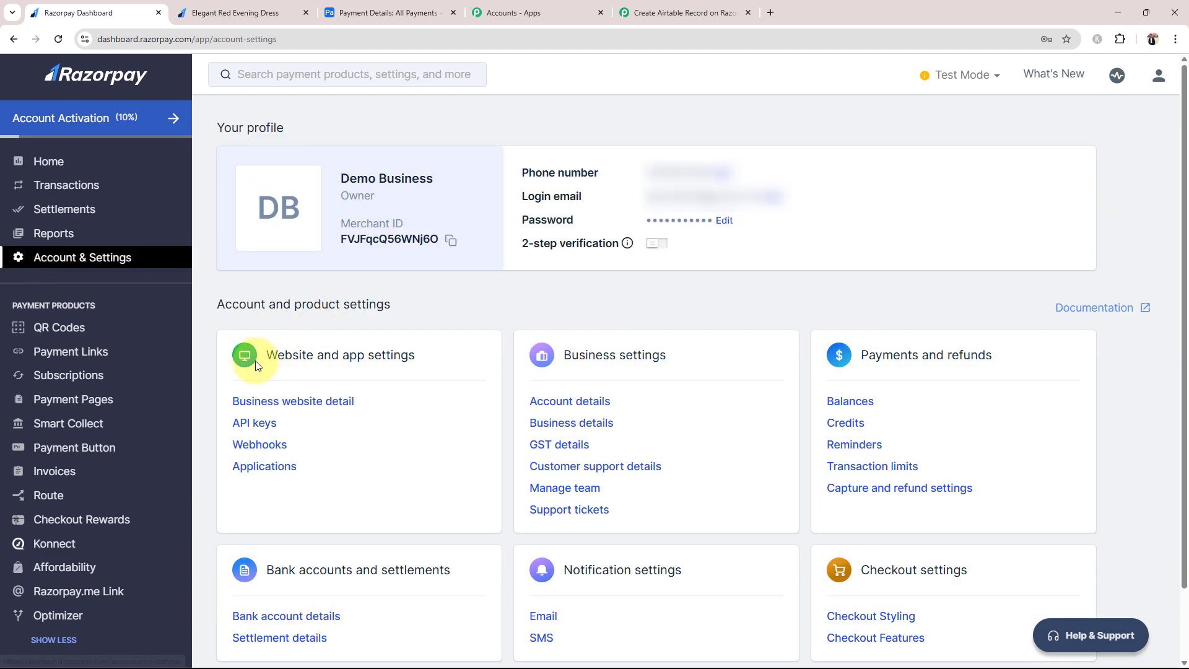
left_click(239, 446)
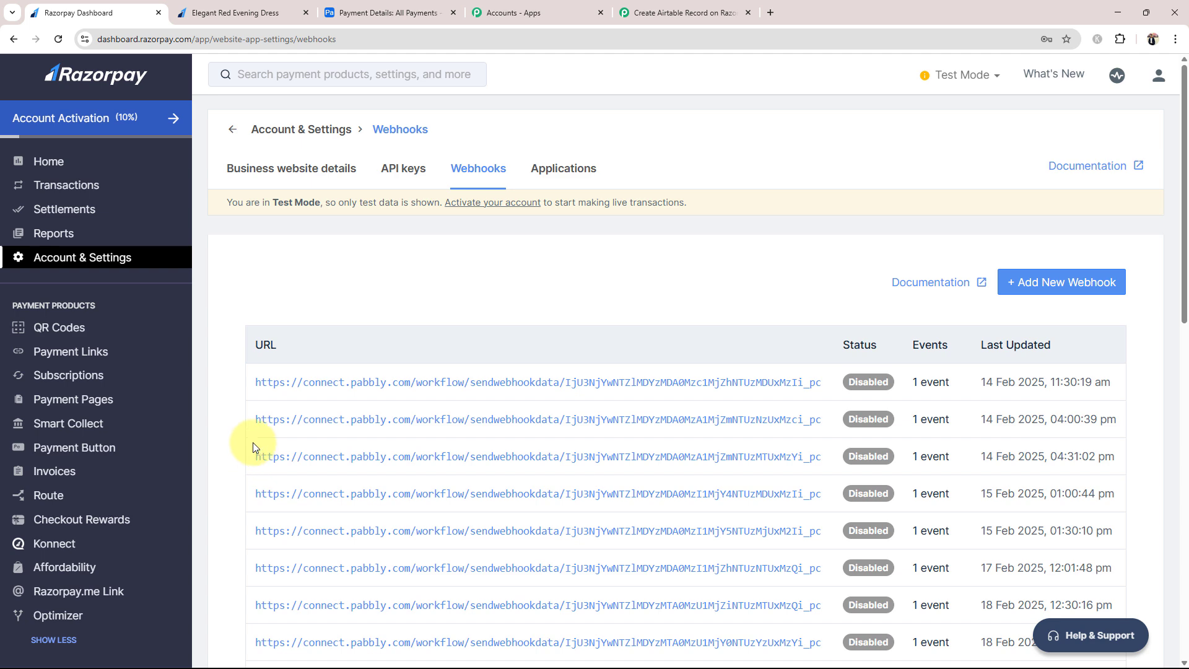
Start a new Razorpay webhook and fill its URL with the webhook URL copied from the Pabbly Connect Razorpay trigger step
left_click(1056, 282)
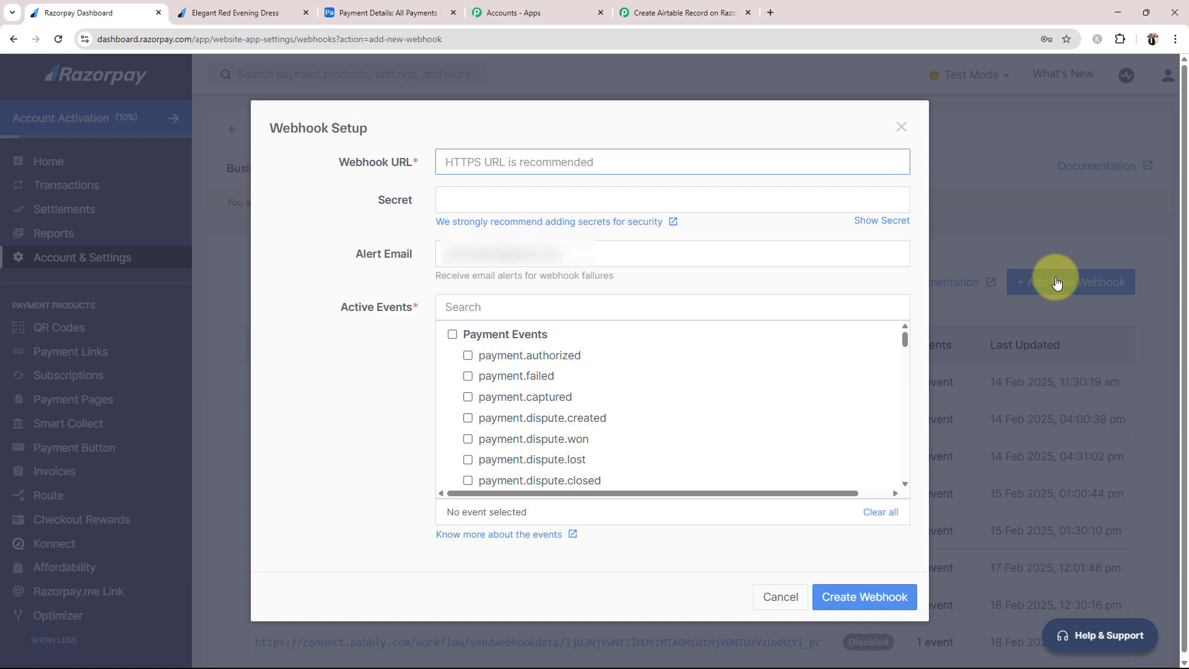
left_click(725, 12)
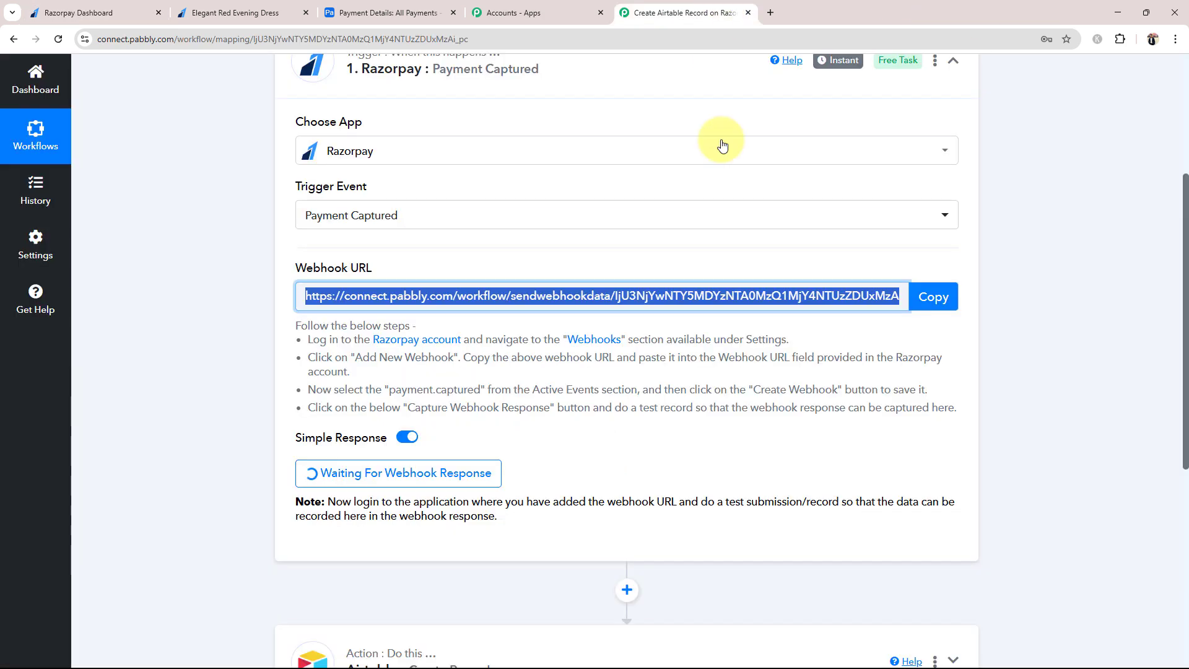
left_click(928, 296)
left_click(67, 11)
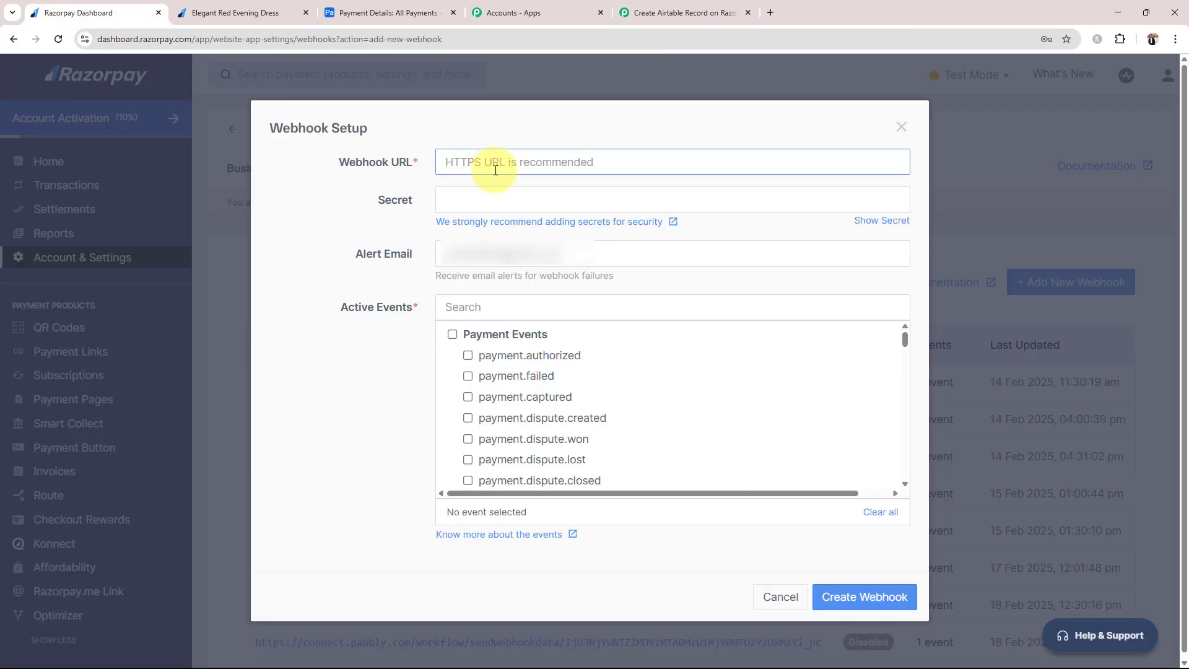
key("ctrl+v")
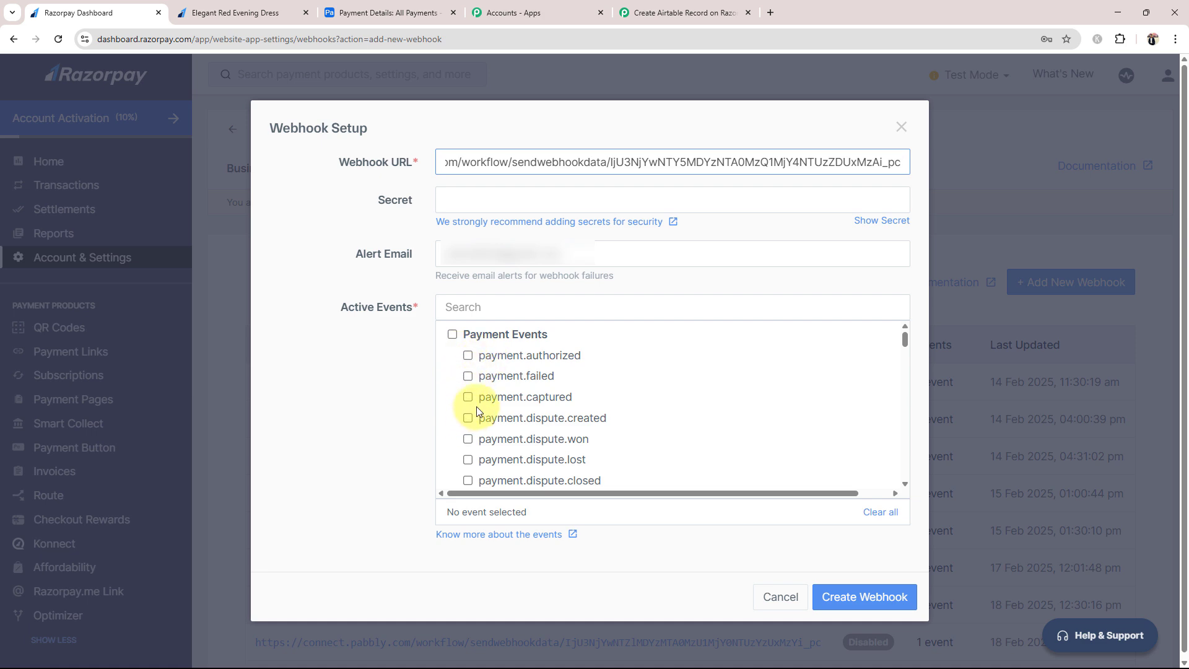
Select payment.captured as the webhook's active event and create the webhook
scroll(477, 406, "down", 1)
scroll(477, 407, "down", 1)
scroll(477, 407, "up", 2)
left_click(469, 398)
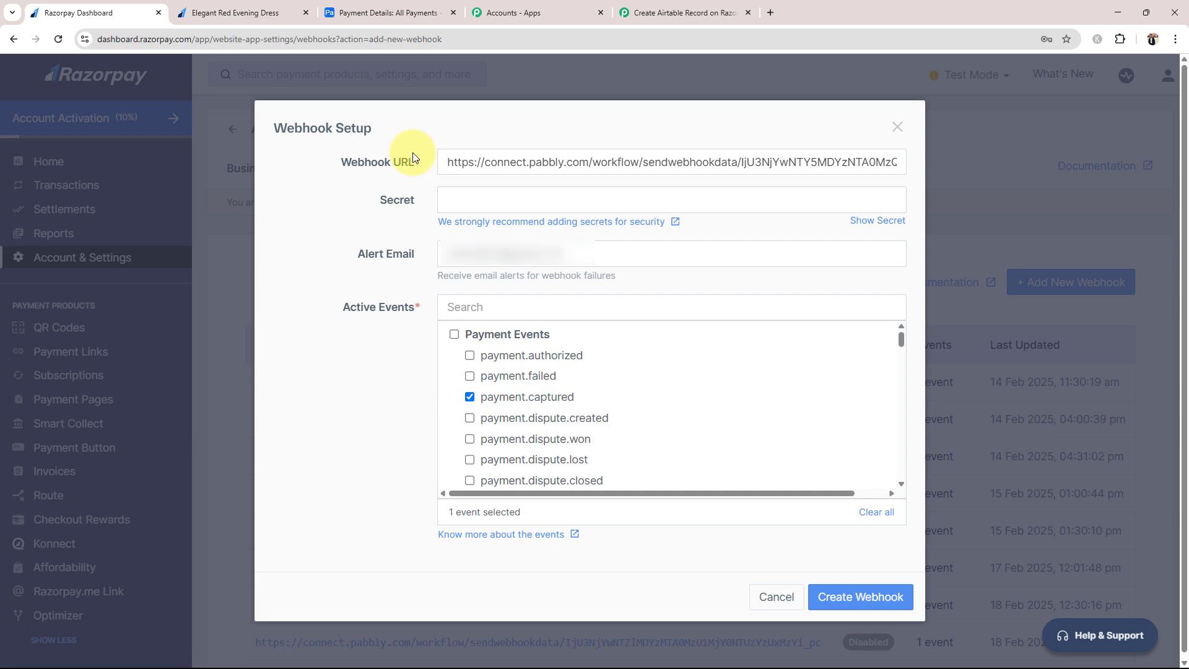
left_click(843, 595)
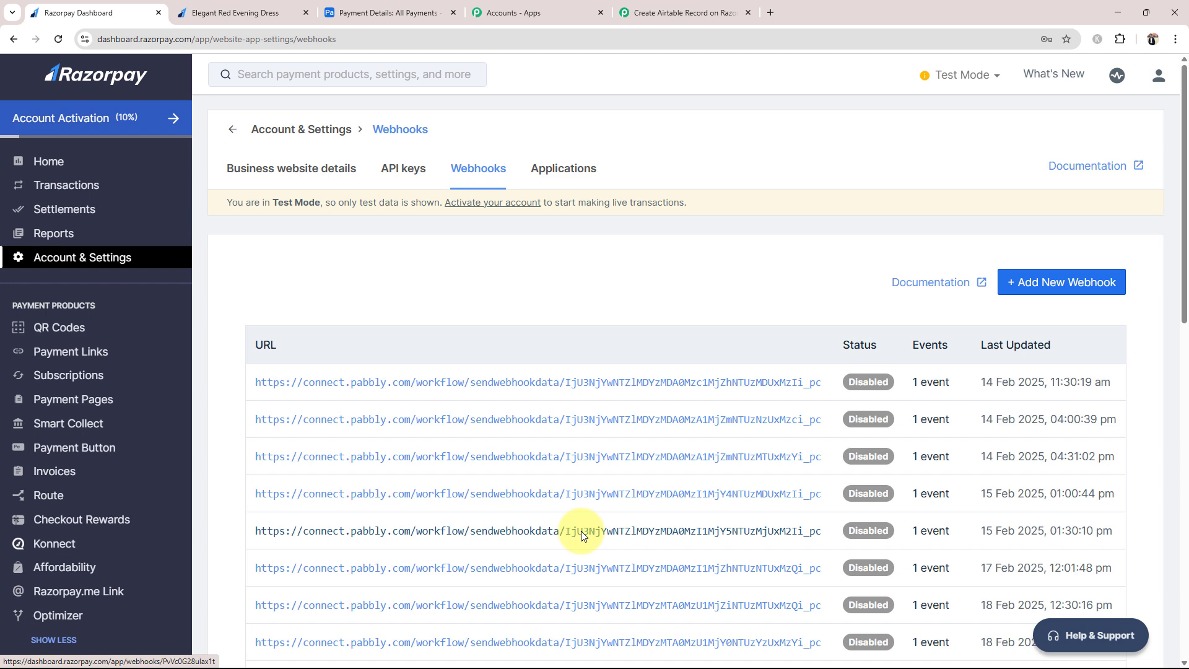
Switch to the Pabbly Connect workflow and read the trigger step's note on making a test submission for the webhook response
left_click(682, 13)
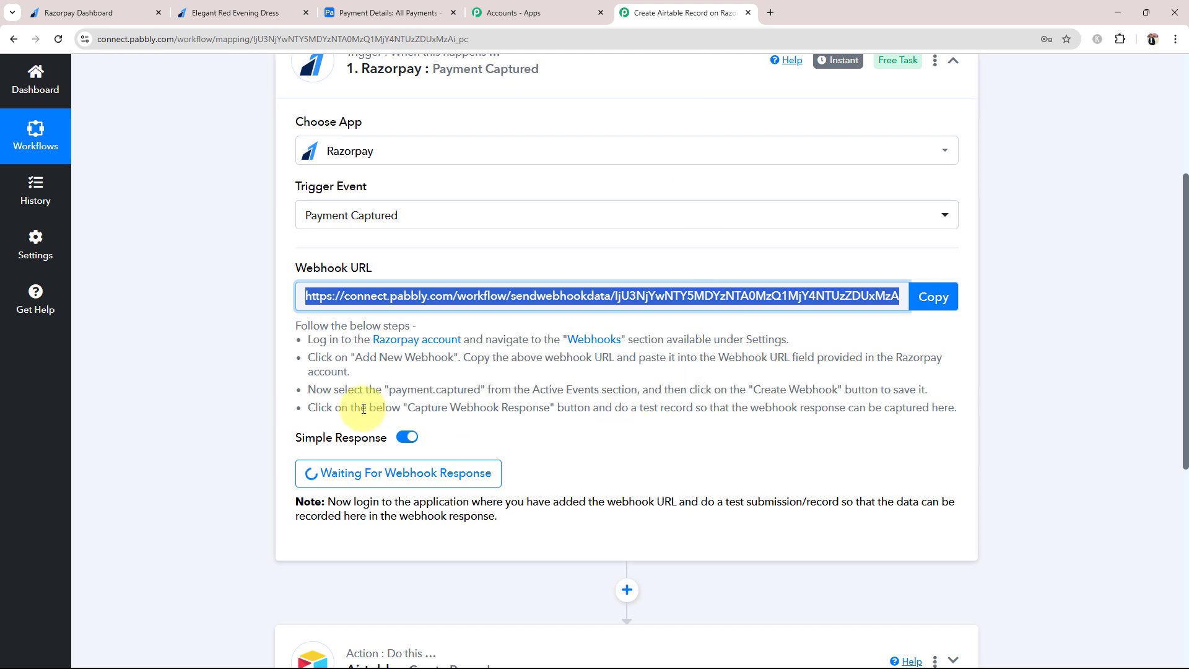
left_click(227, 386)
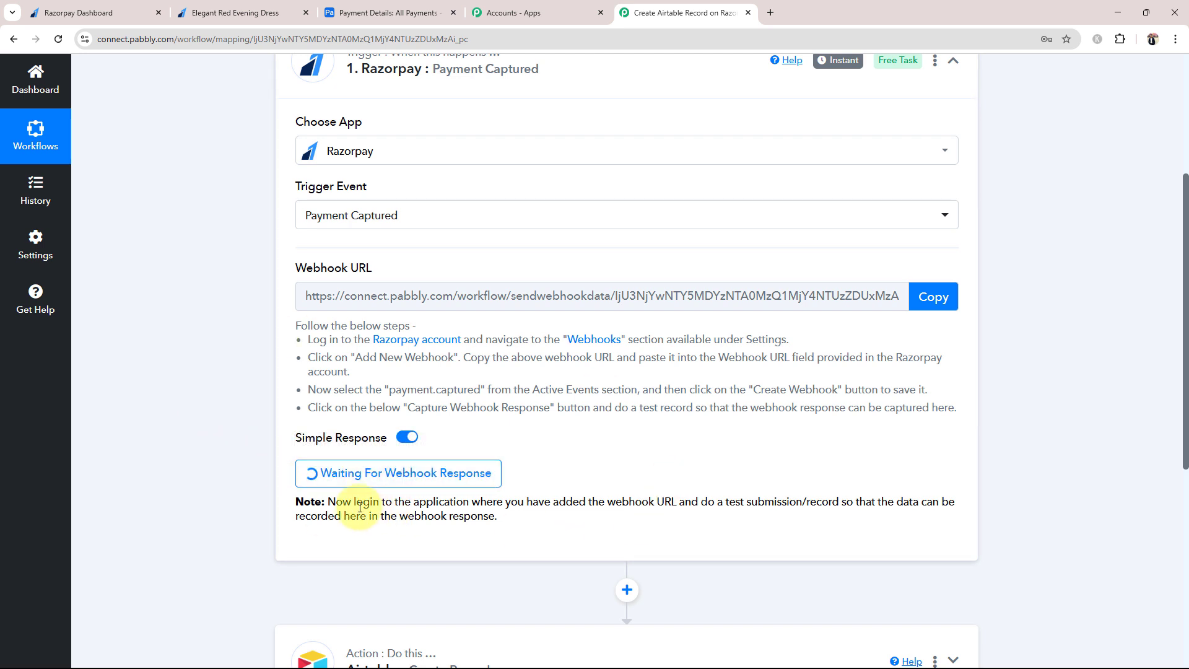
left_click_drag(354, 503, 482, 506)
left_click(651, 457)
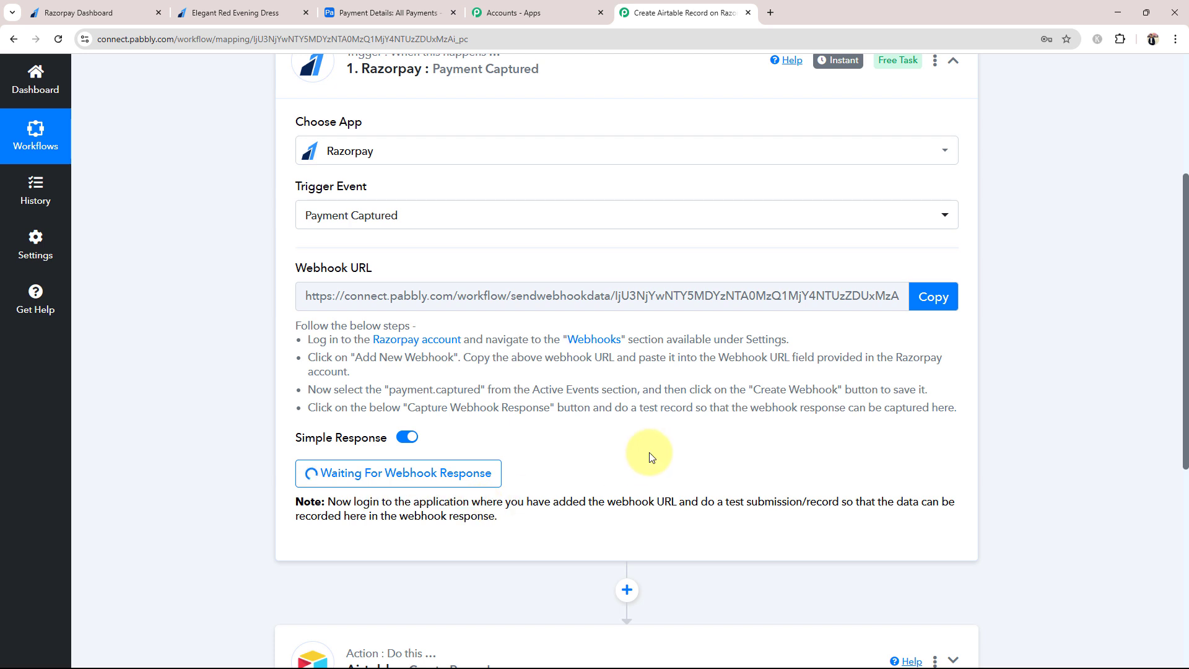
left_click_drag(726, 503, 872, 503)
left_click(812, 486)
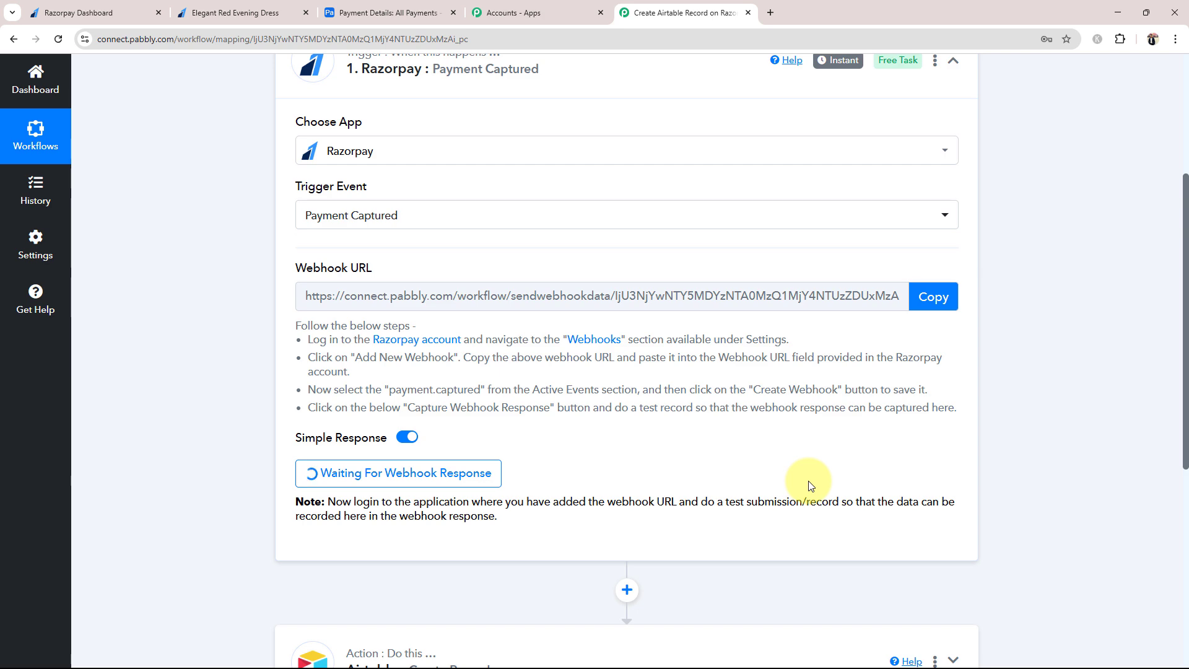
left_click(122, 7)
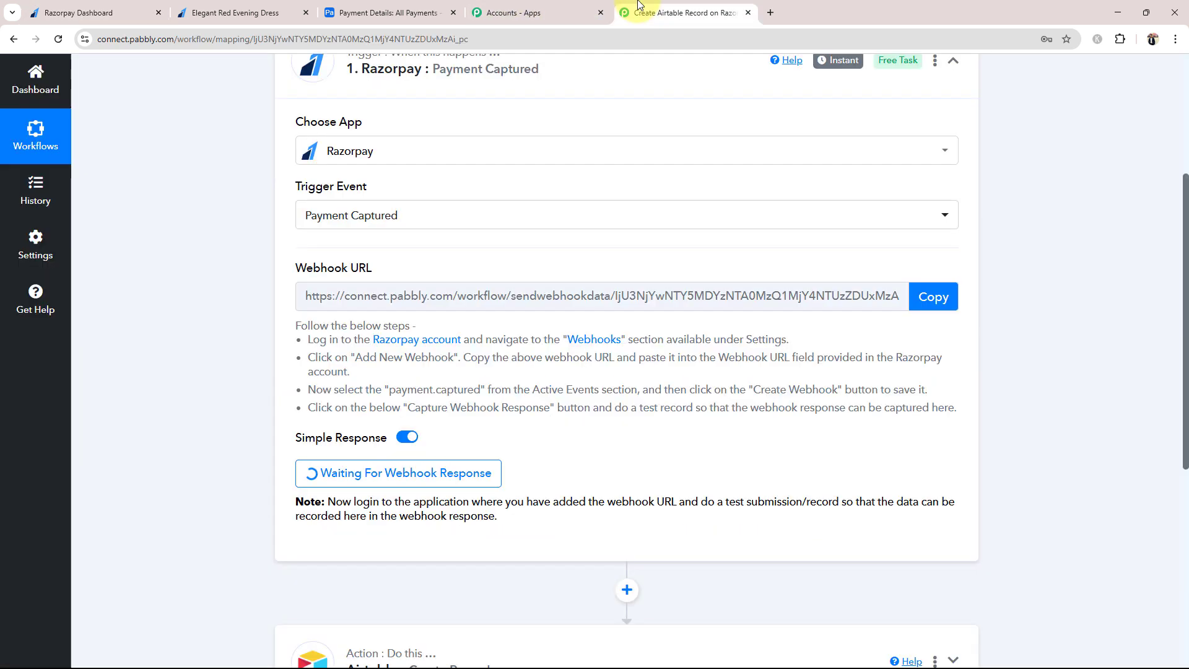
left_click(638, 12)
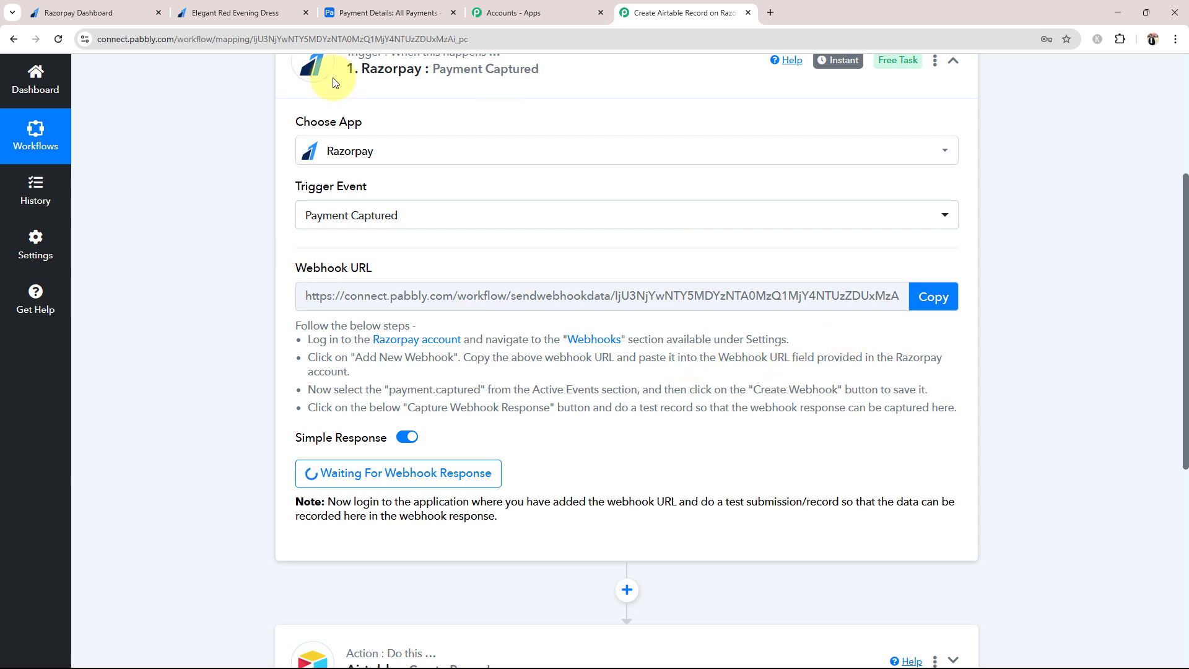
Switch to Razorpay, show the list of payment pages, and view the Elegant Red Evening Dress payment page
left_click(77, 12)
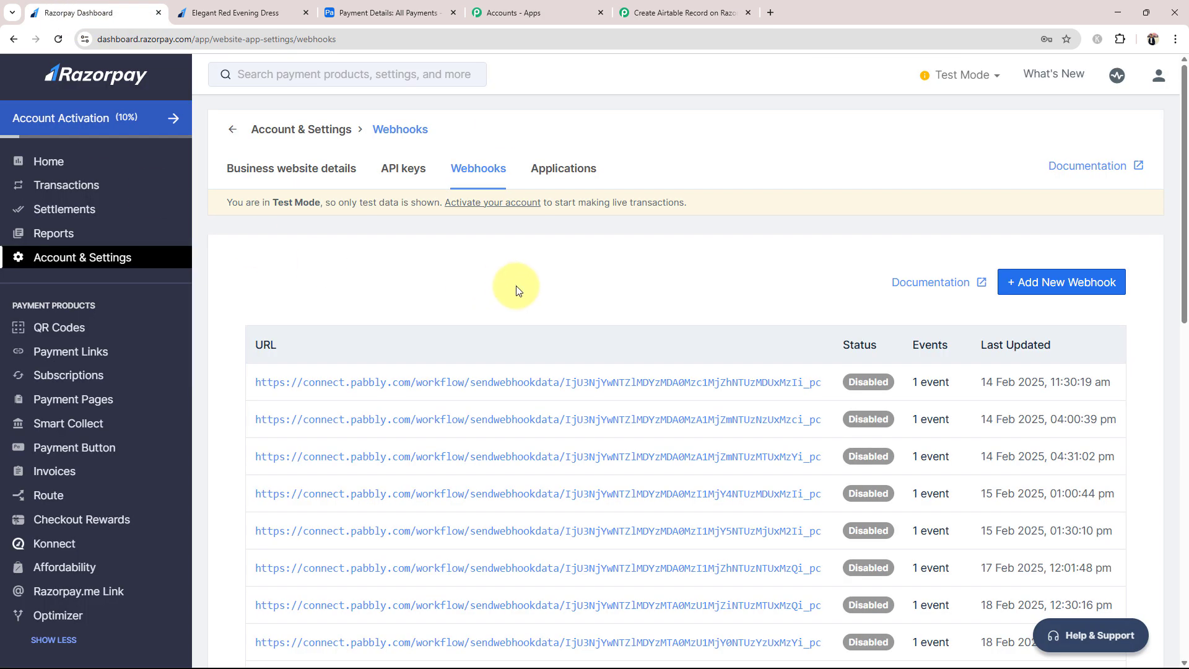
left_click(75, 402)
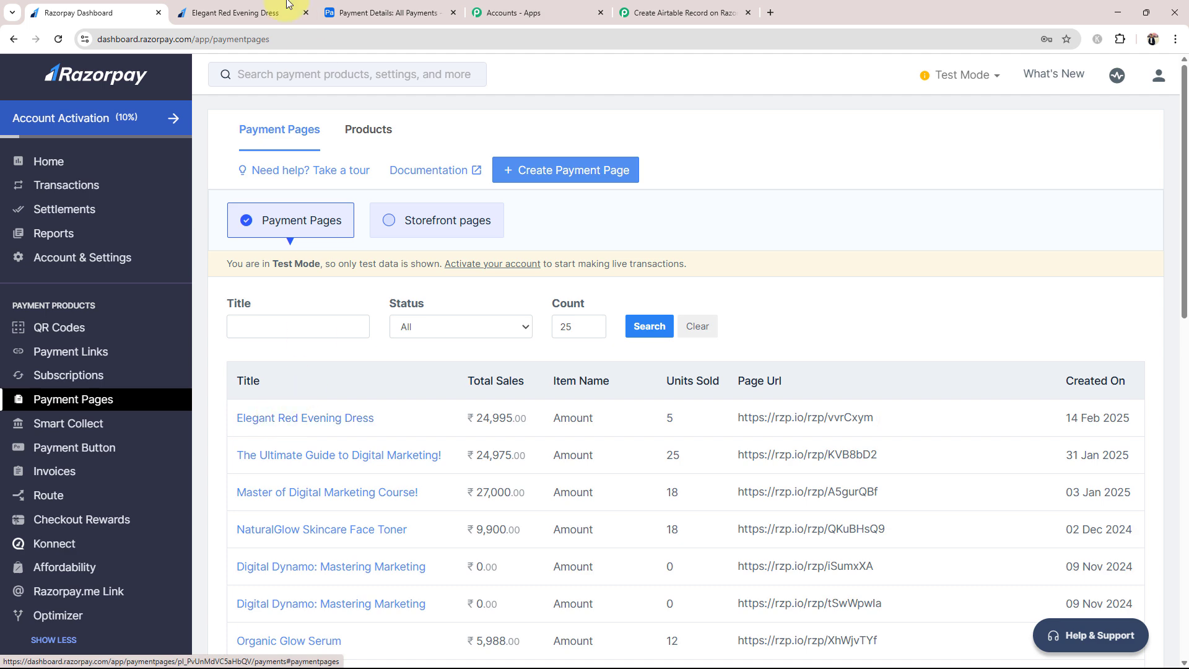
left_click(248, 13)
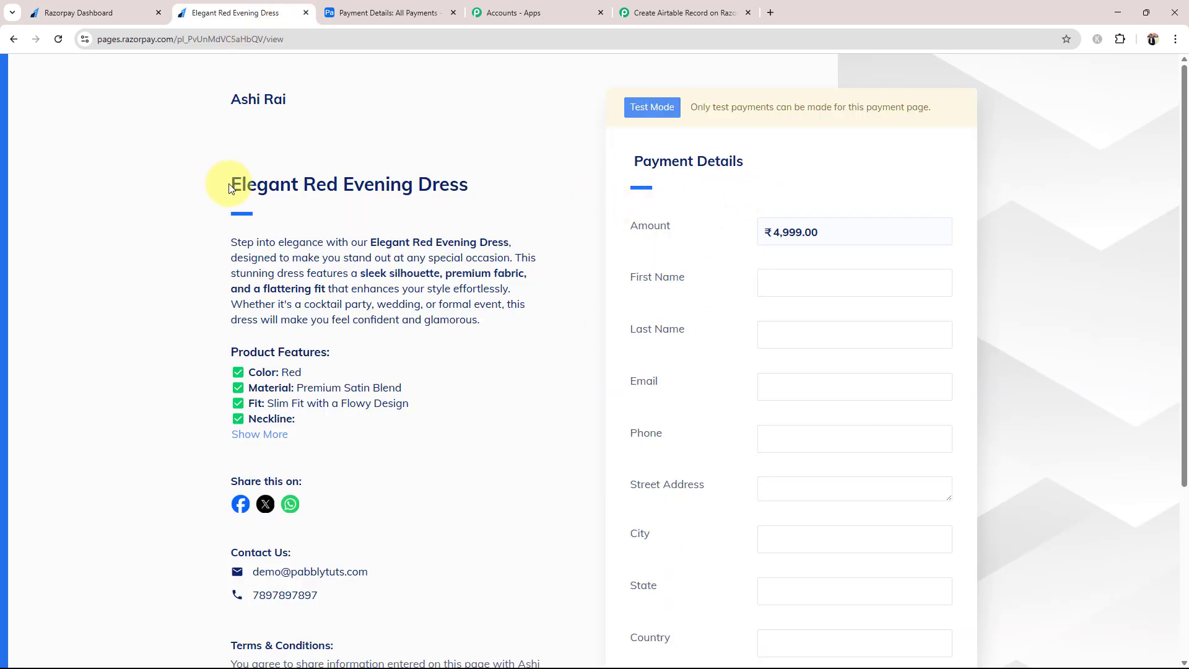
left_click_drag(213, 186, 451, 189)
left_click(206, 299)
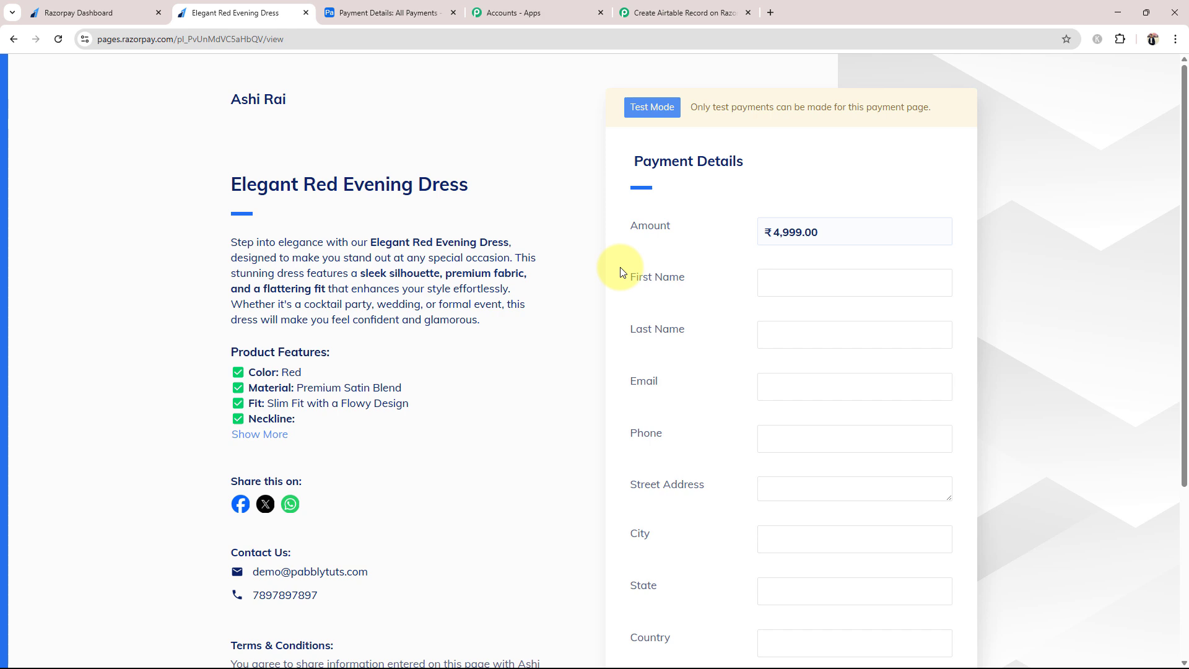
Fill the payment form with the saved Test customer's details and add the missing last digit to the phone number
scroll(642, 282, "down", 2)
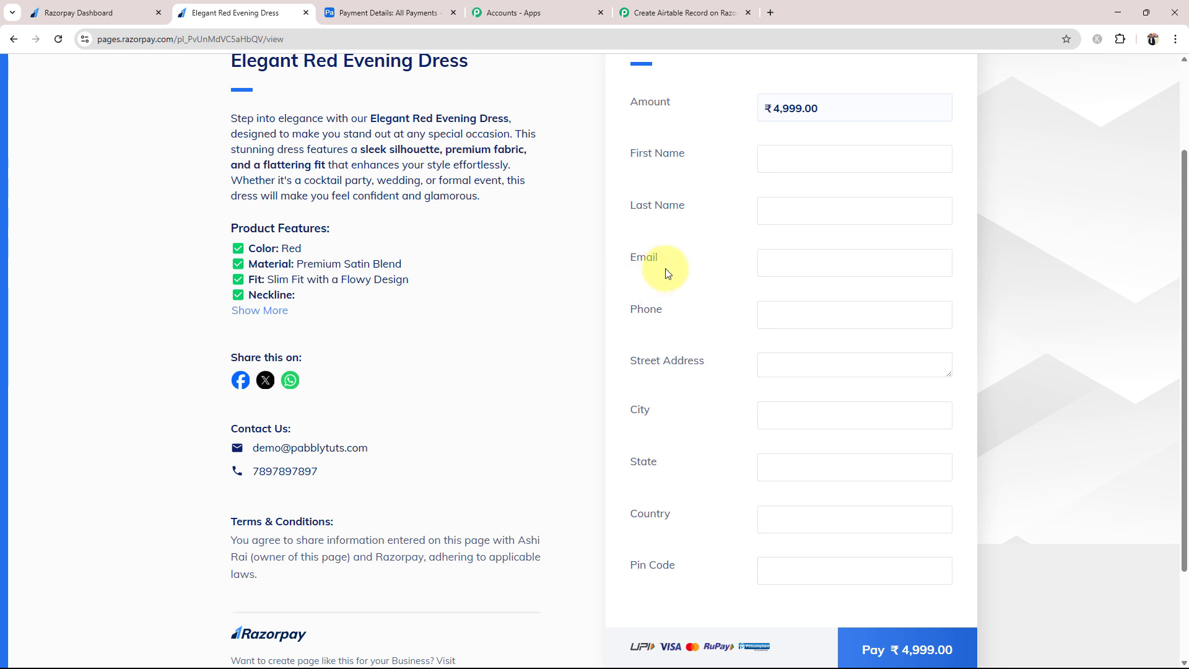
left_click(834, 148)
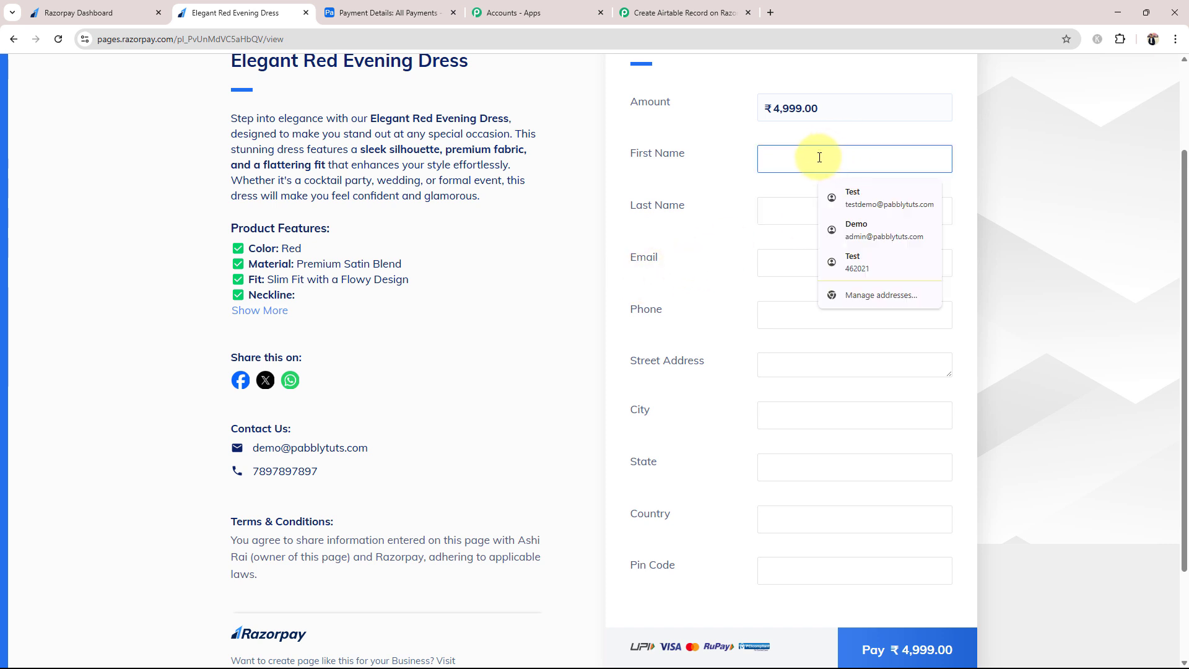
left_click(861, 184)
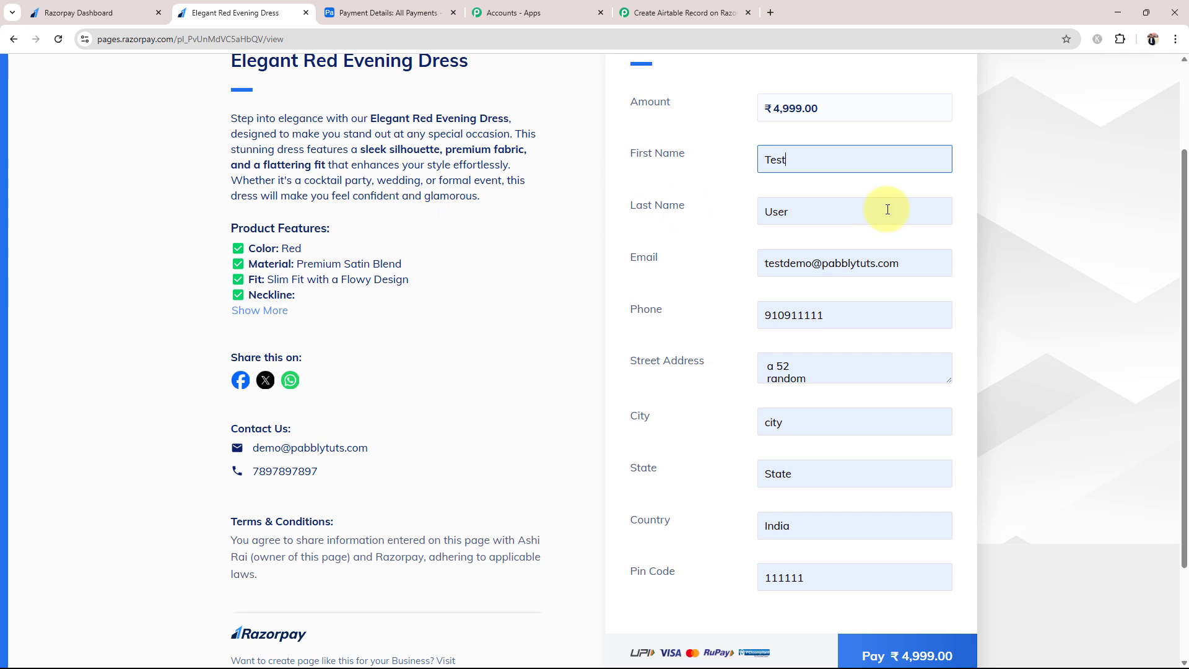
left_click(834, 310)
type("1")
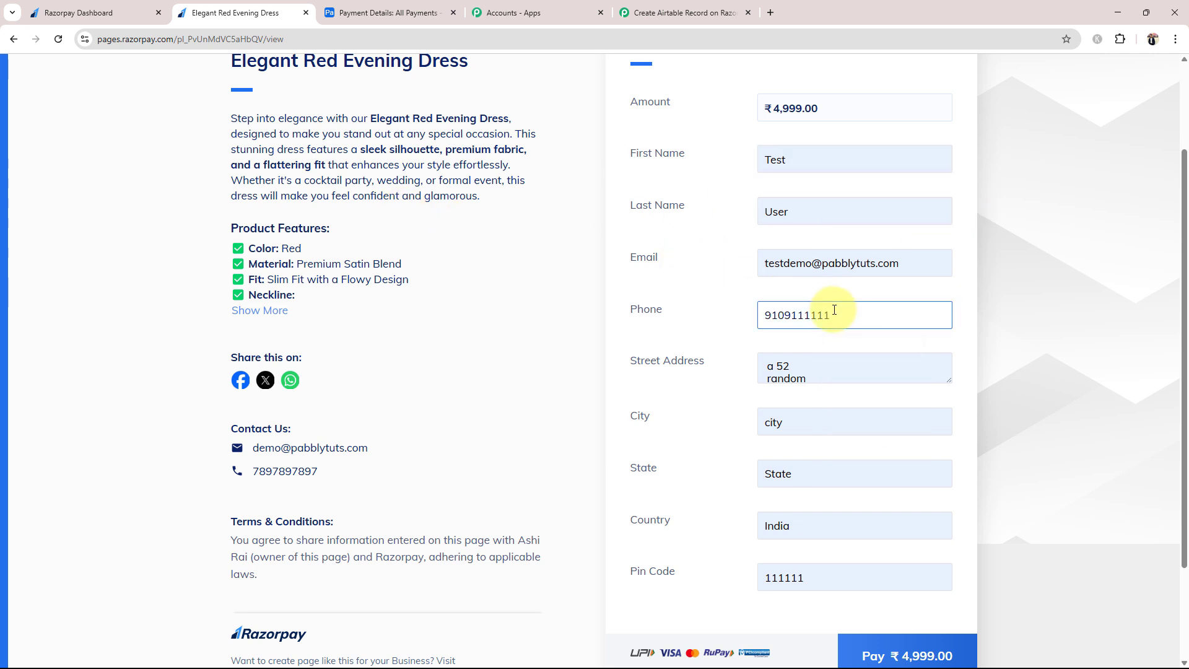
Replace the placeholder city, state and pin code in the payment form with the alternative saved values
left_click(810, 414)
left_click(865, 477)
left_click(865, 477)
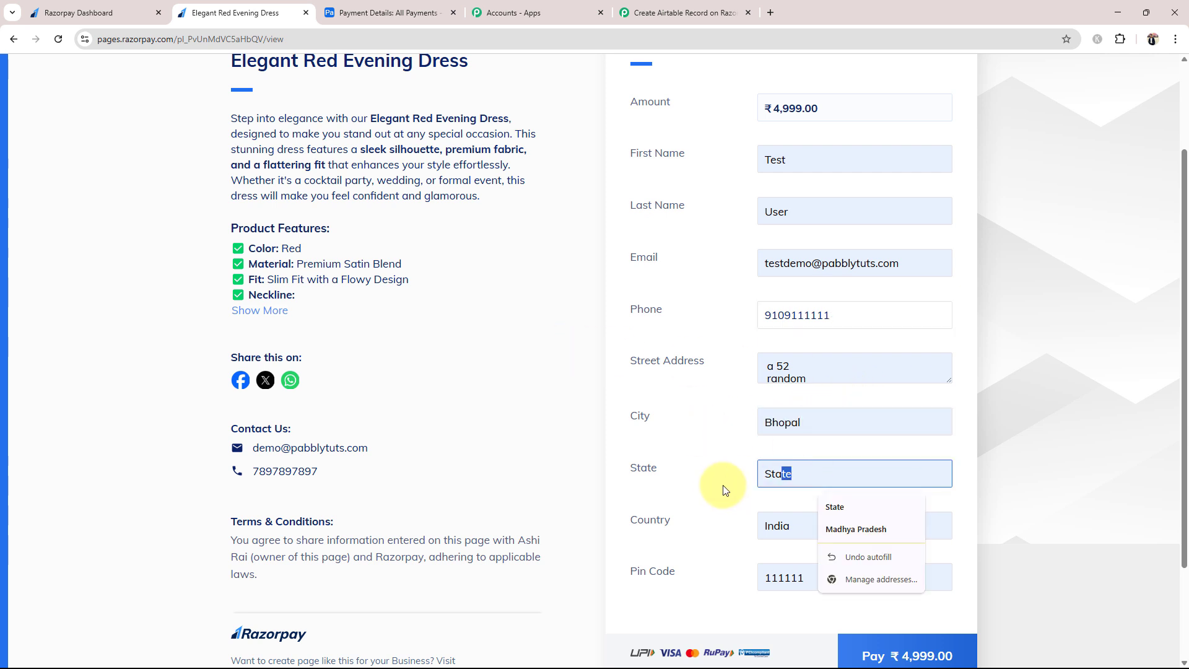
left_click(835, 534)
double_click(766, 586)
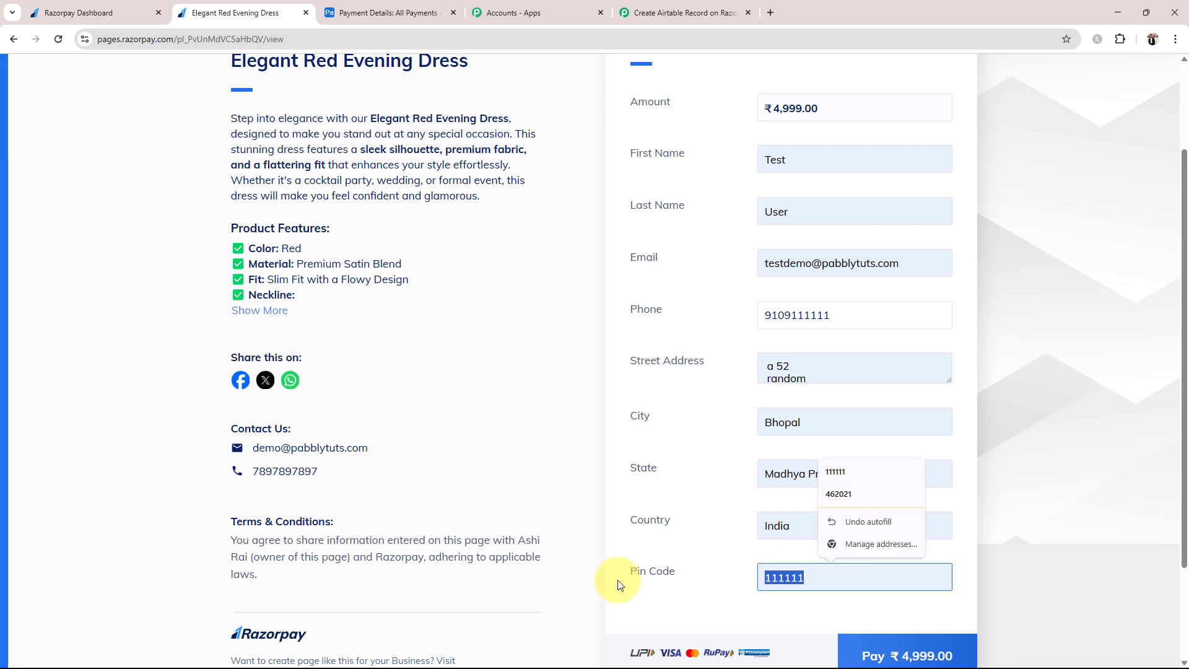
left_click(889, 495)
Proceed to the ₹4,999 payment without saving the address, and choose Cards as the payment method
scroll(722, 552, "down", 1)
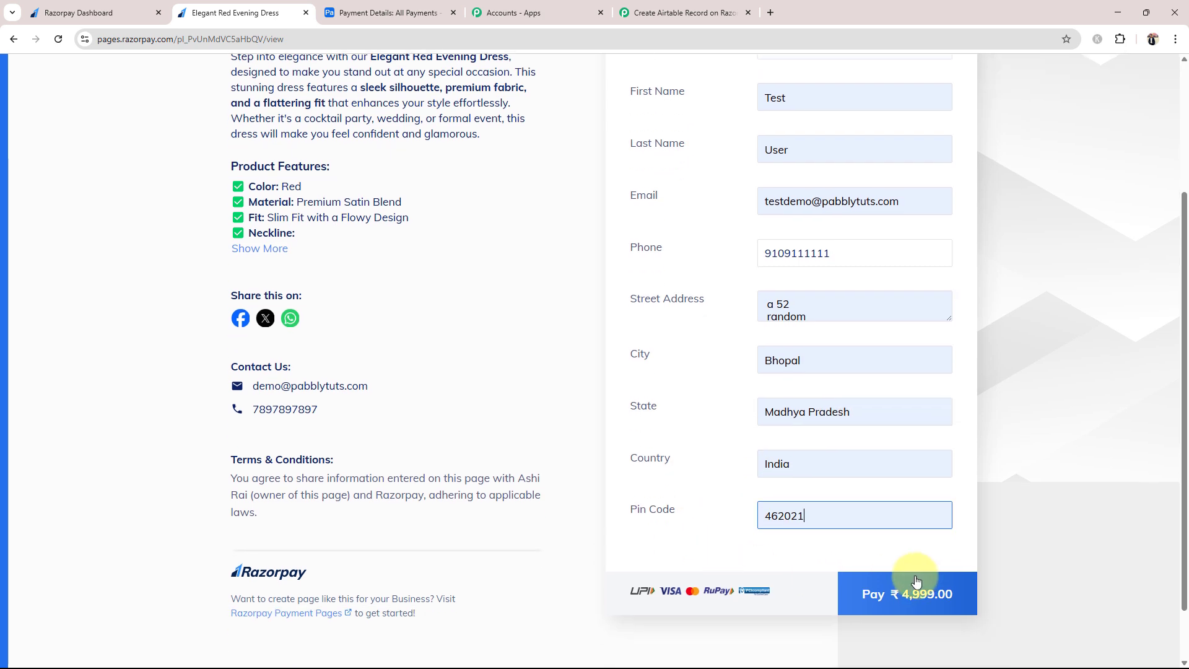
left_click(917, 581)
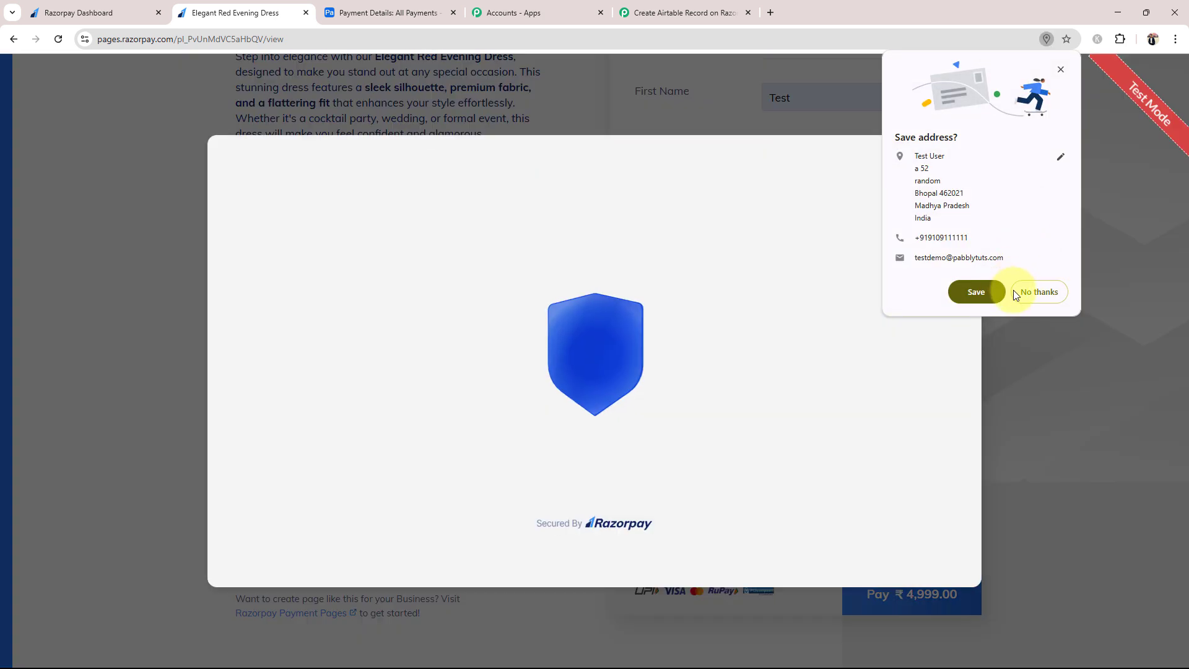
left_click(1051, 294)
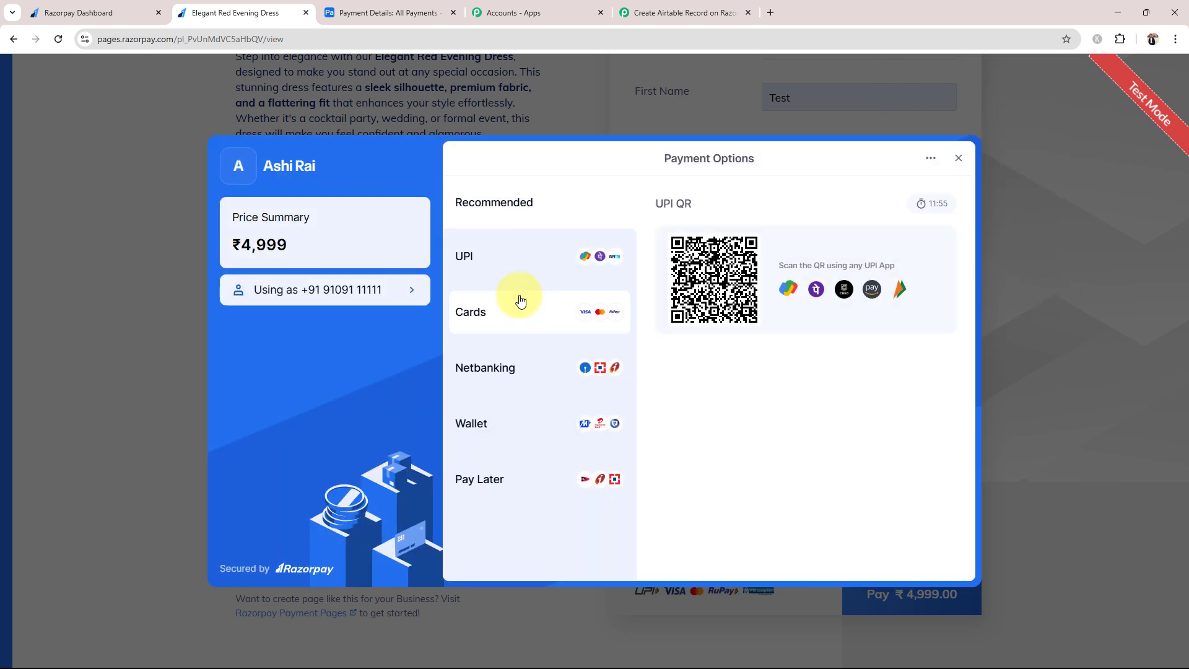
left_click(480, 314)
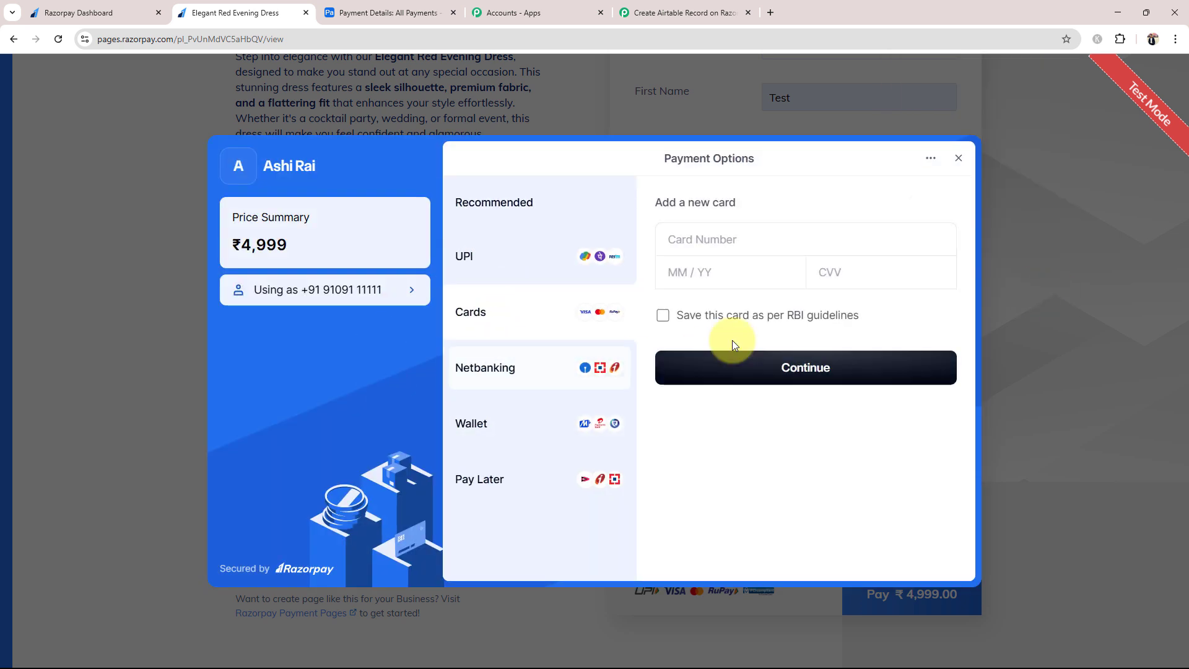
Enter the test card's number, expiry date and CVV, and fill in the name on the card
left_click(678, 242)
type("4")
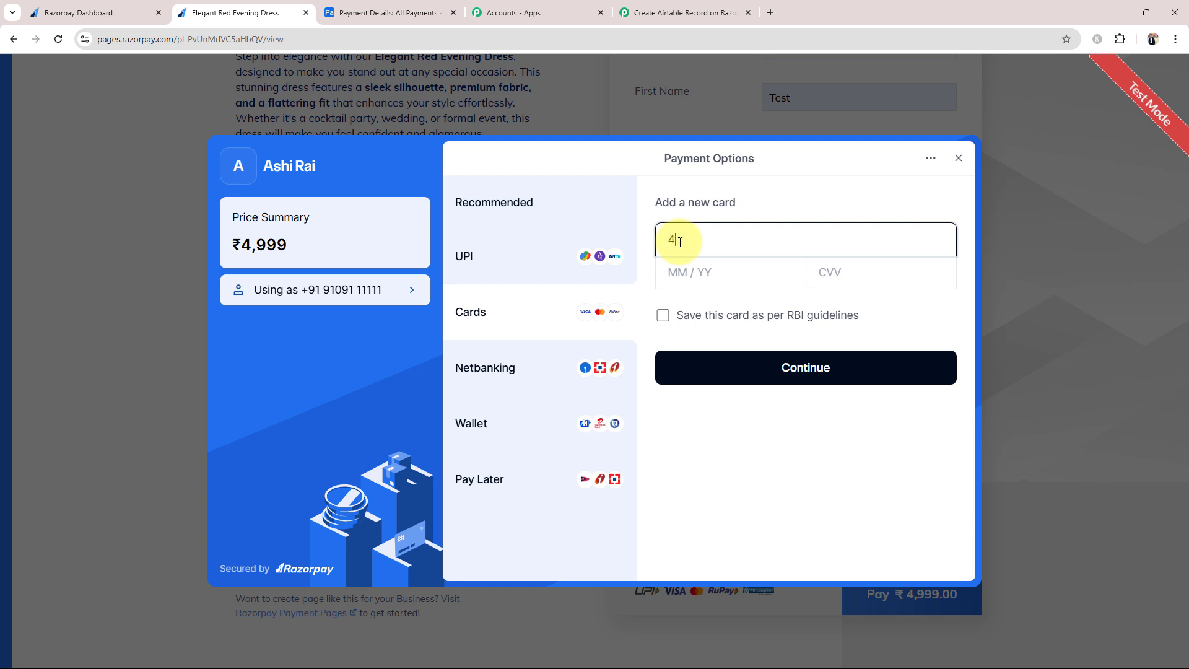
type("111")
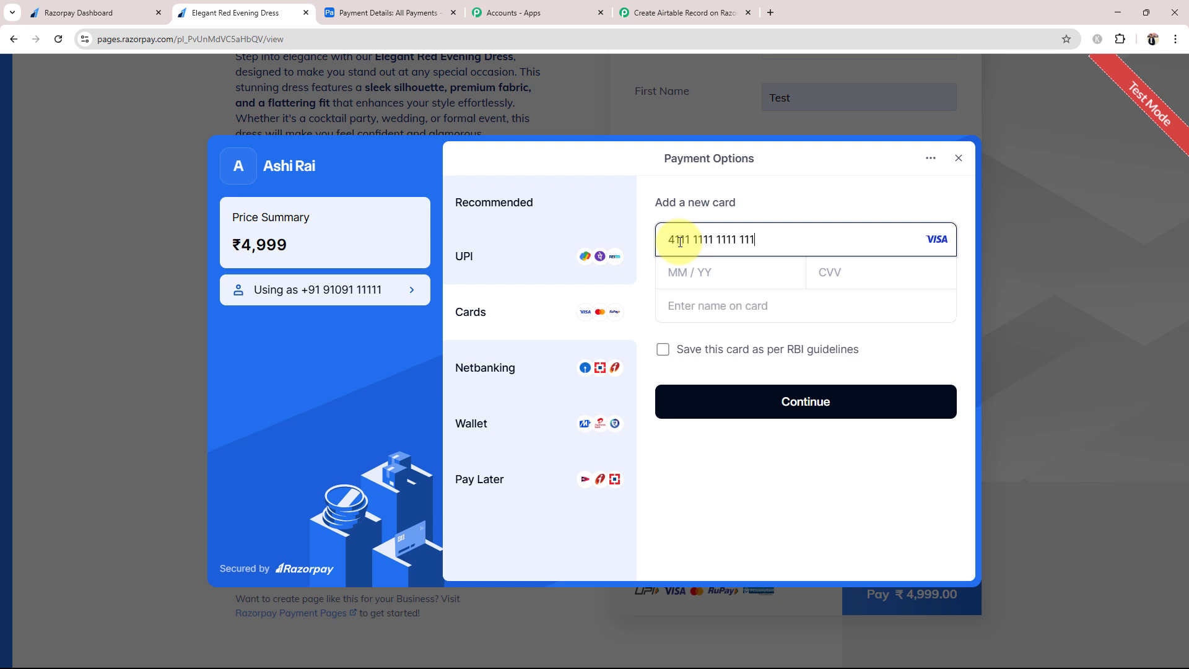
type("1111111111111")
left_click(691, 267)
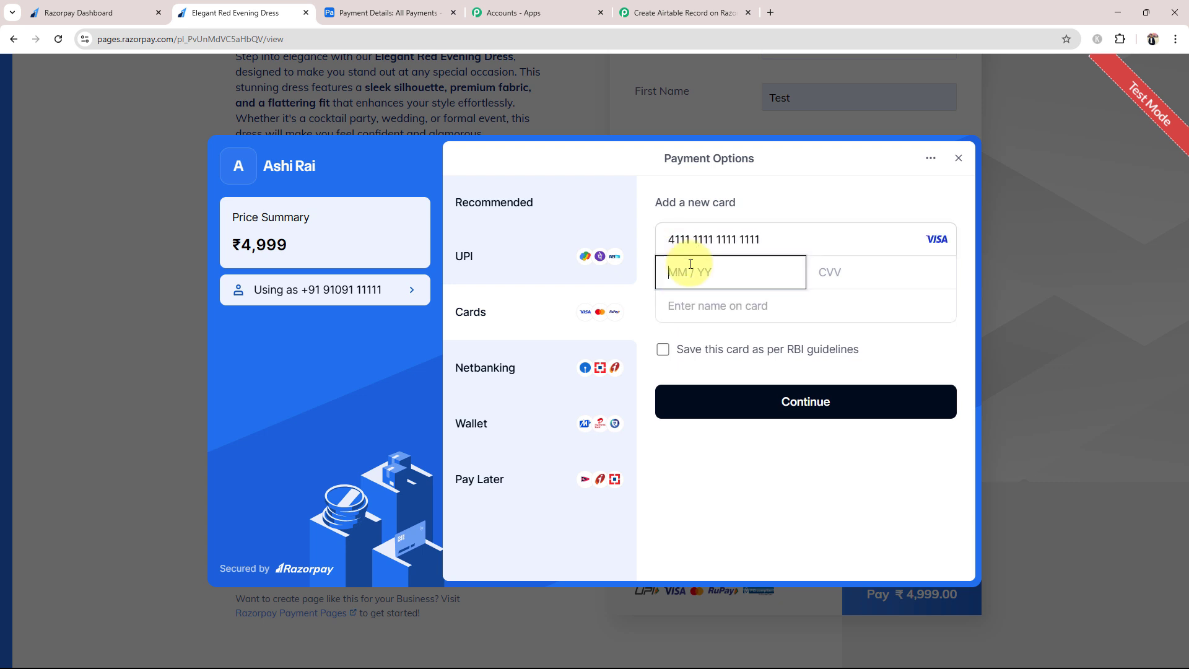
type("05 / 28")
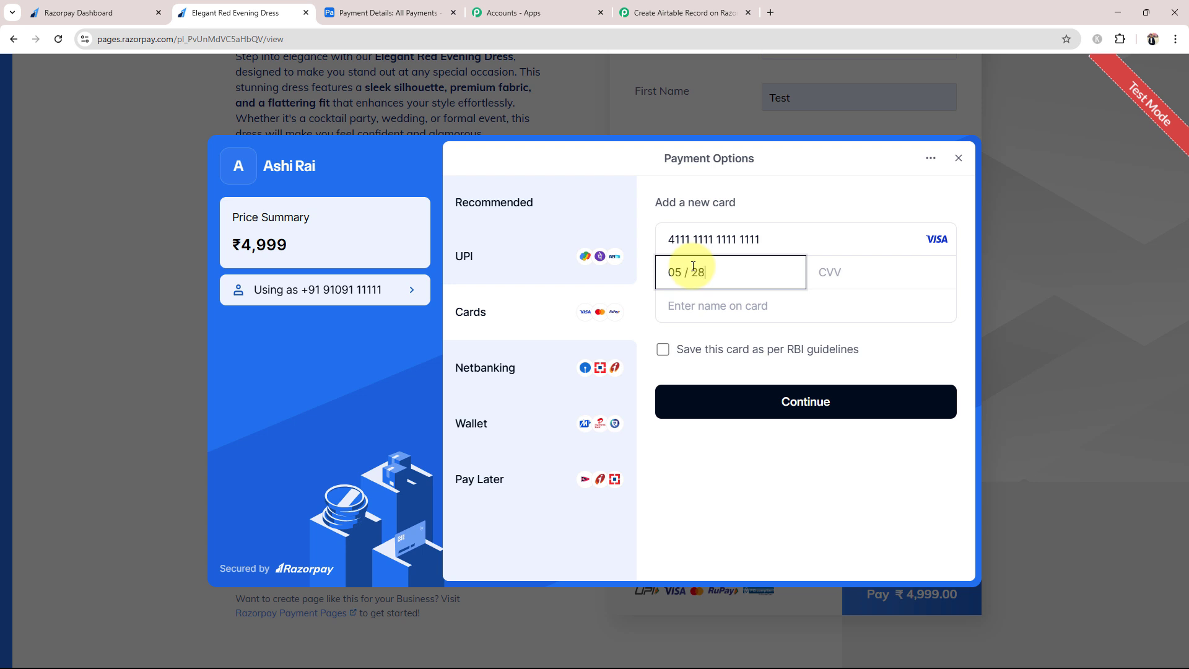
left_click(855, 285)
type("123")
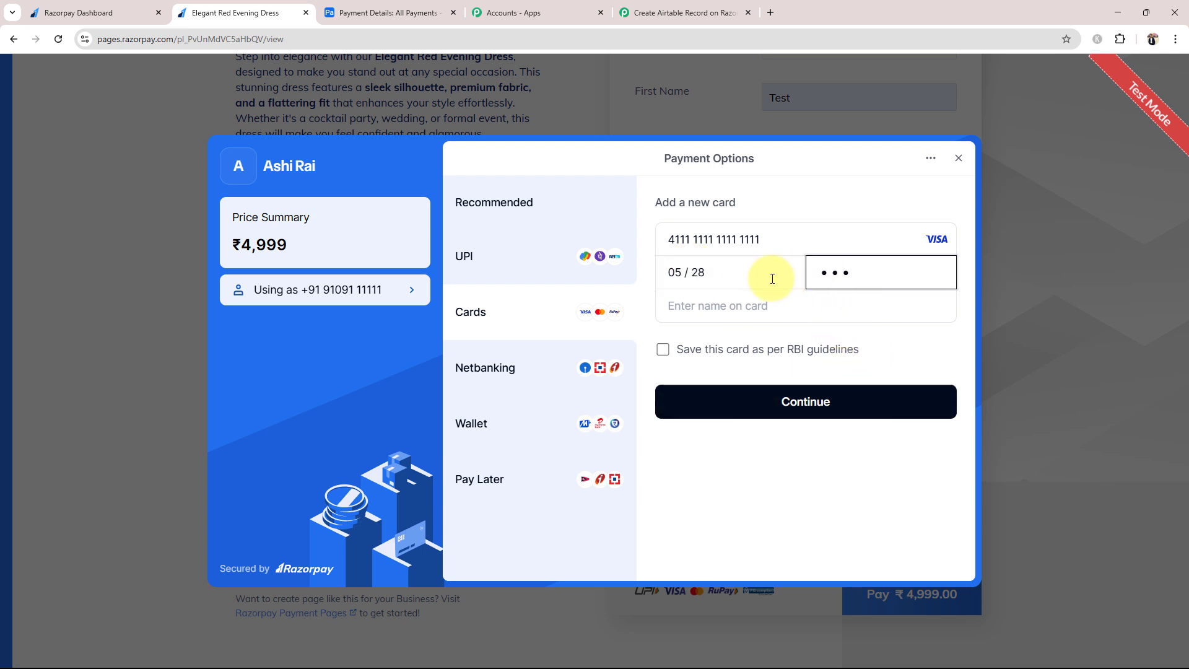
left_click(756, 305)
left_click(753, 343)
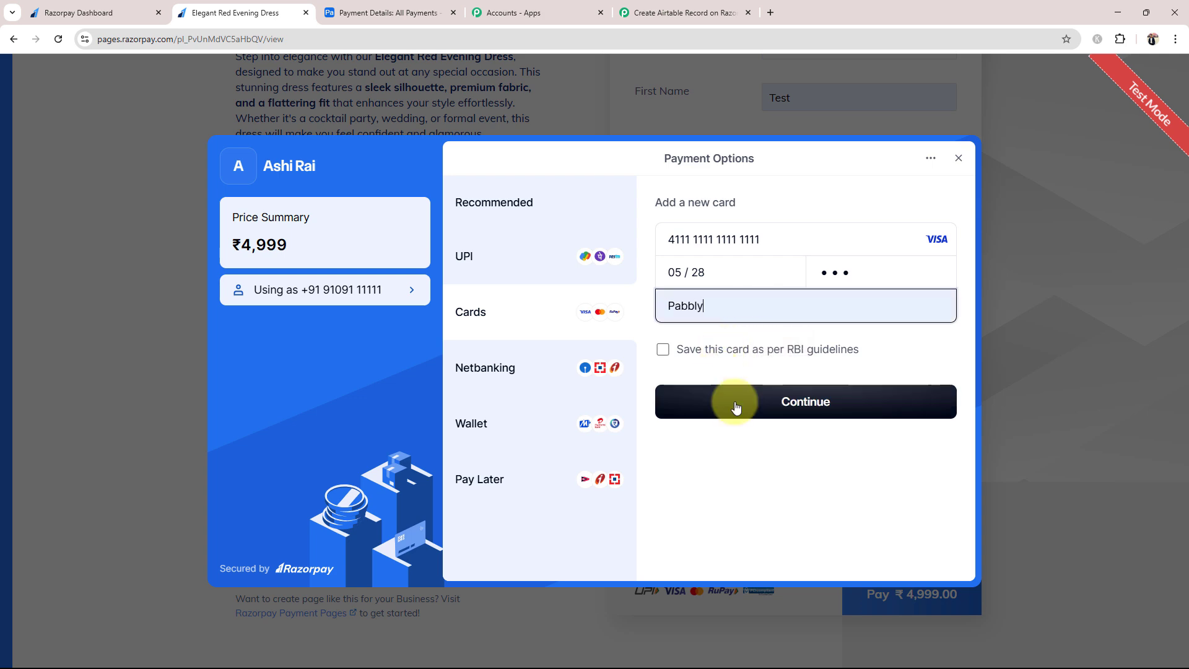
Submit the test card details and decline saving the card in both the browser and the Razorpay checkout
left_click(798, 411)
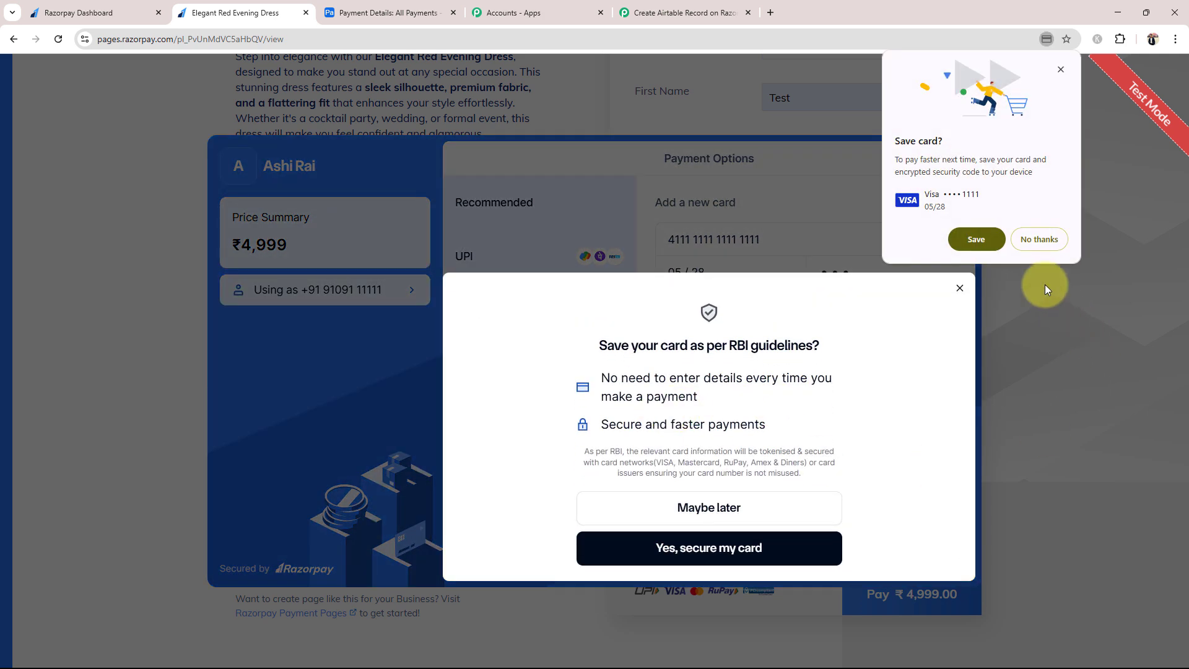
left_click(1038, 240)
left_click(698, 511)
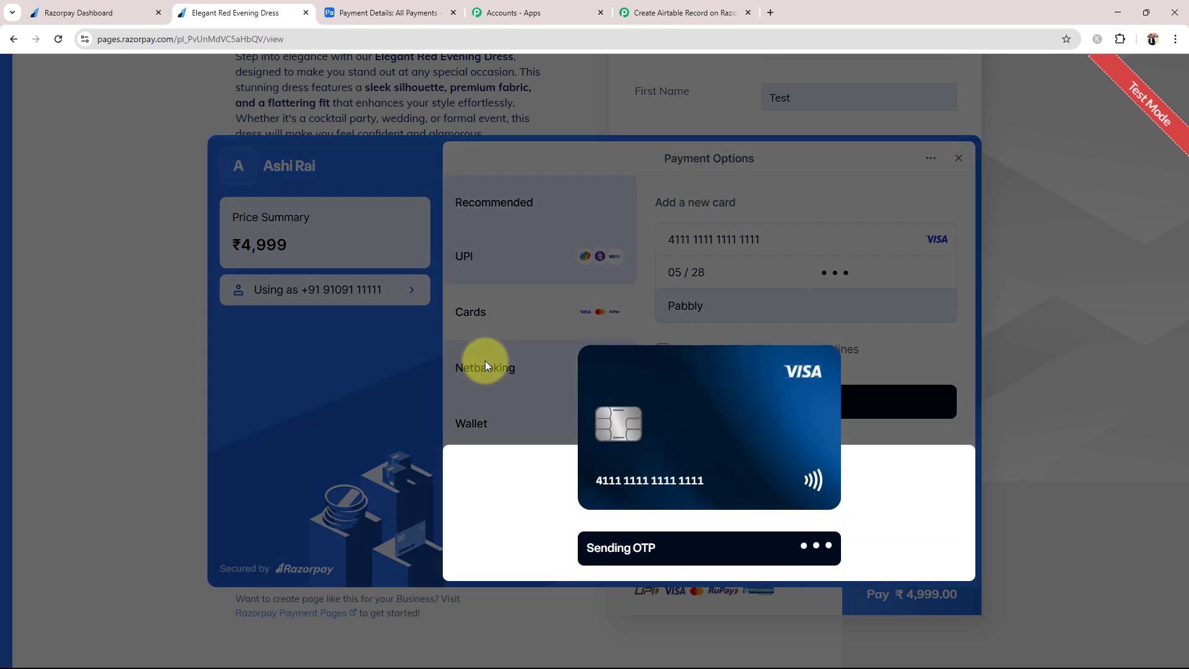
Enter the one-time verification code to complete the test payment, and view the payment confirmation
type("11")
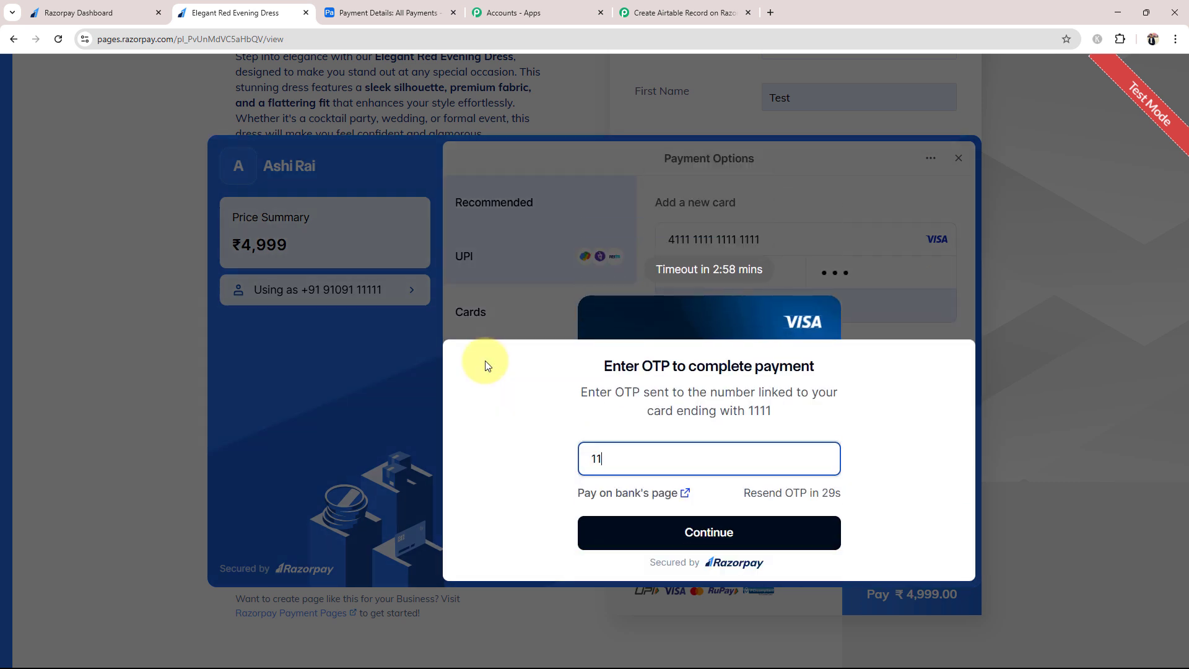
type("11")
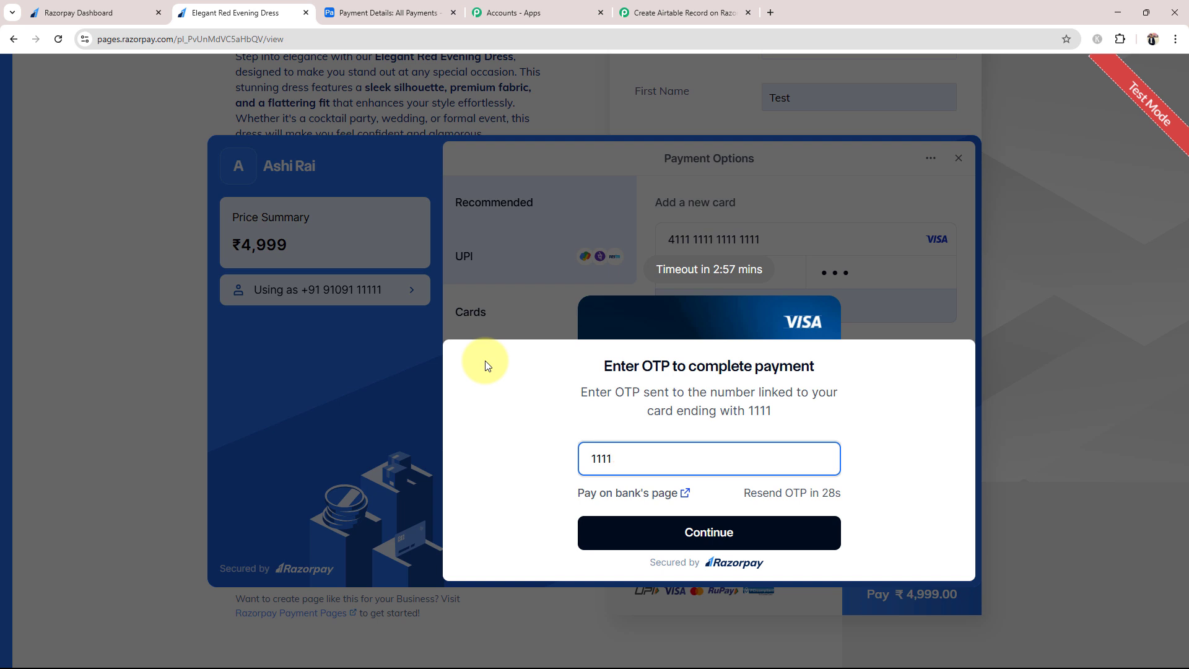
left_click(667, 528)
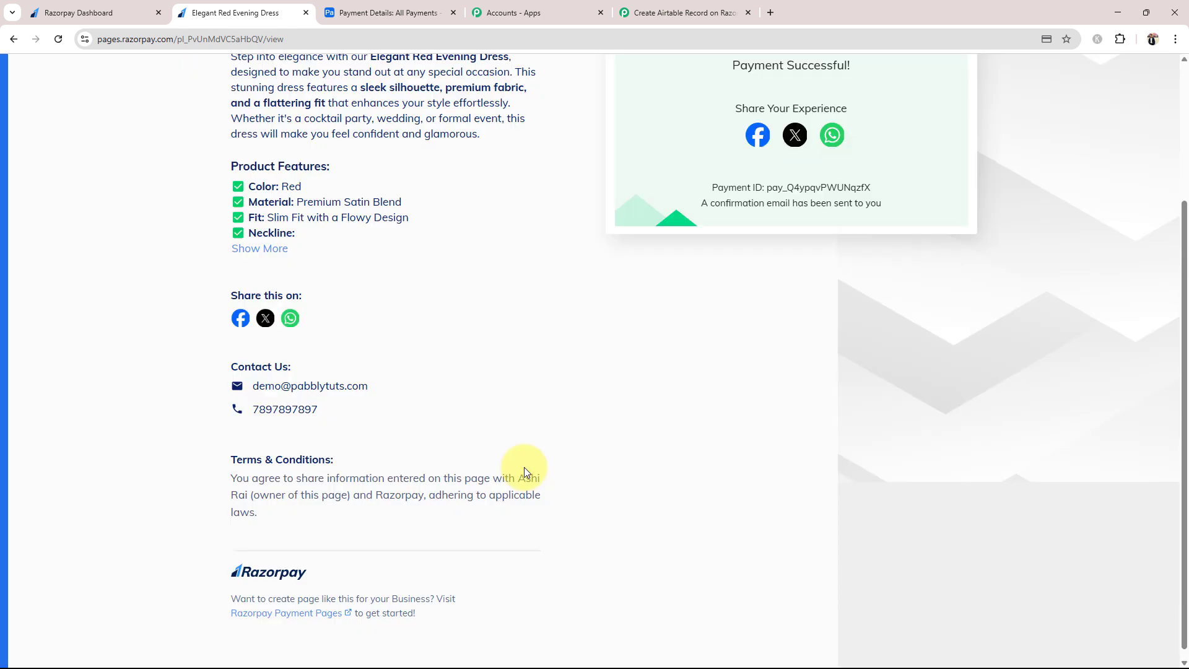
scroll(559, 411, "up", 2)
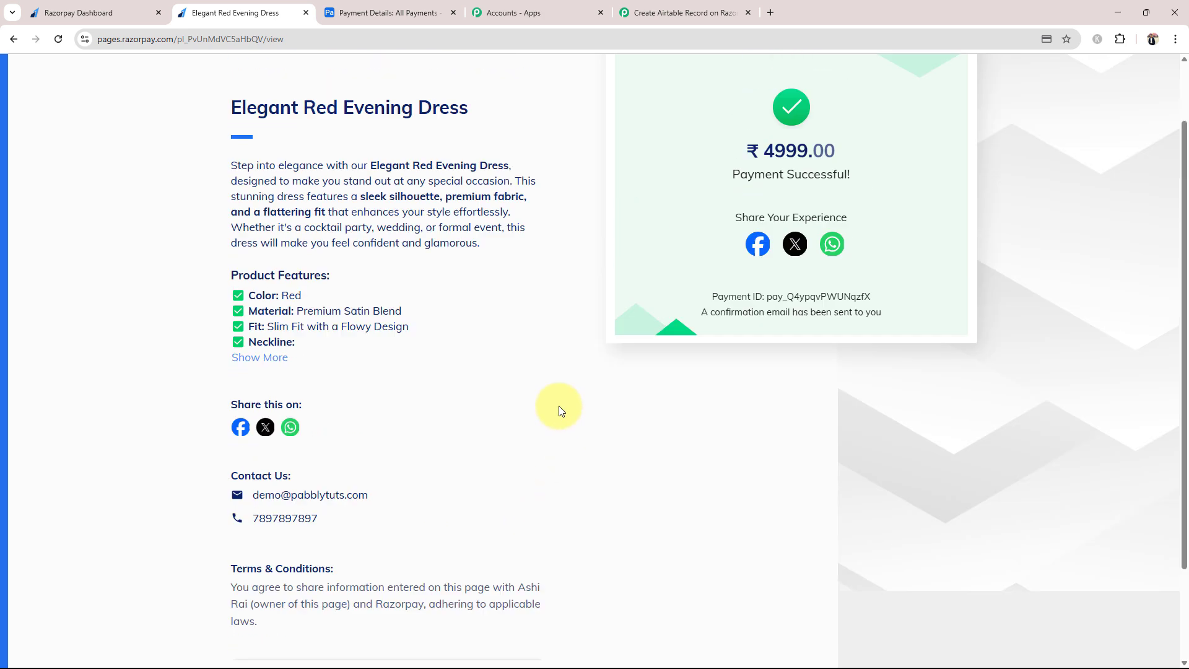
scroll(560, 410, "up", 1)
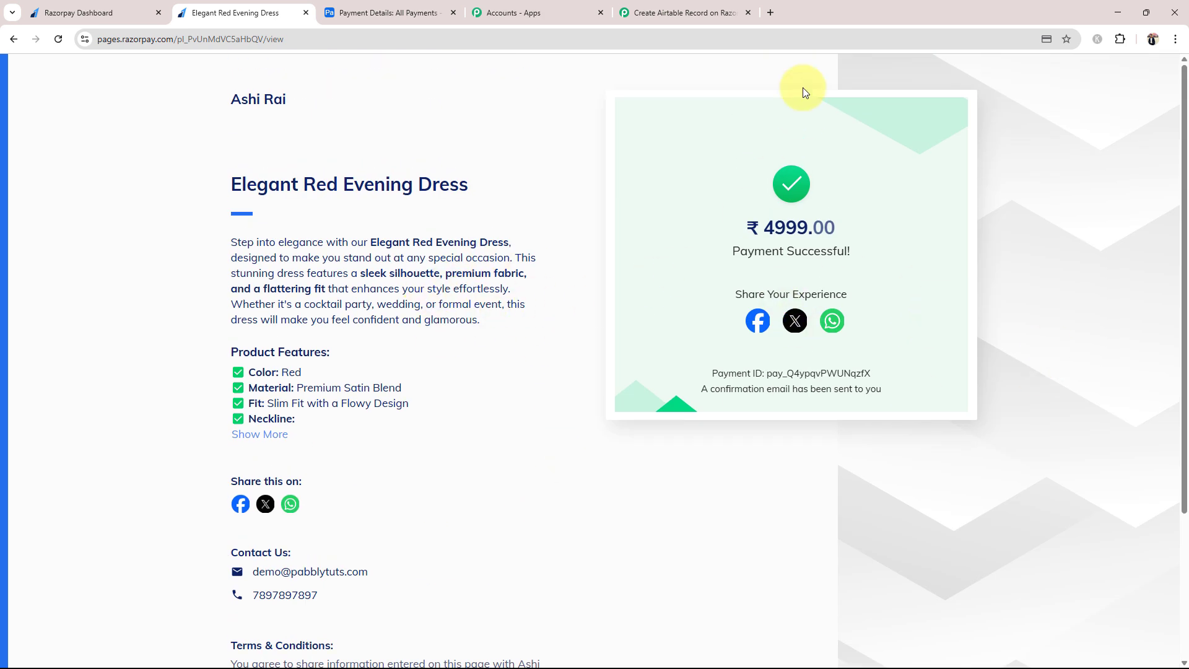
Switch to the Pabbly Connect workflow and examine the payment tax and status in the captured Razorpay response
left_click(645, 13)
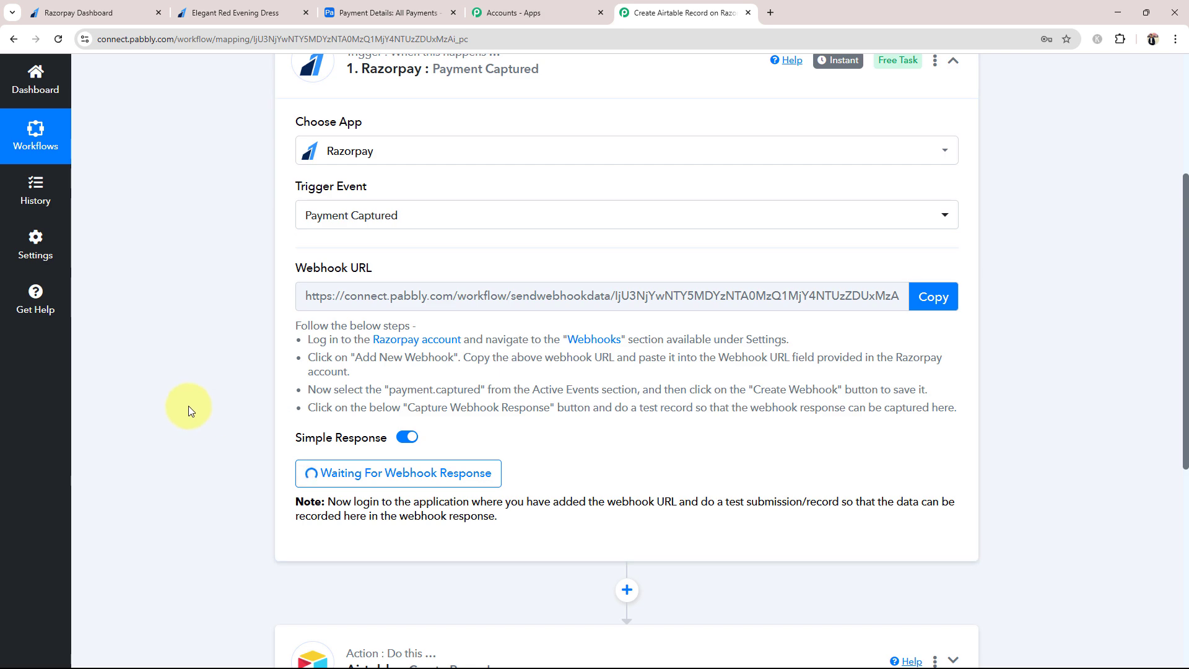
scroll(181, 461, "down", 5)
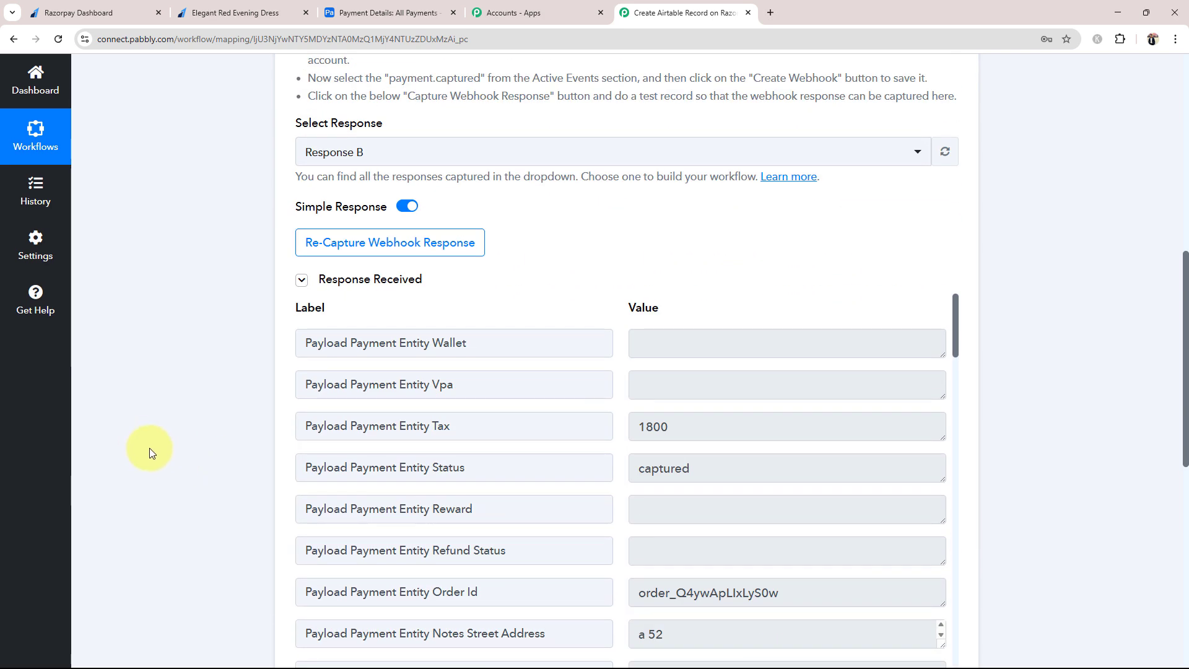
scroll(203, 438, "down", 4)
scroll(375, 384, "up", 2)
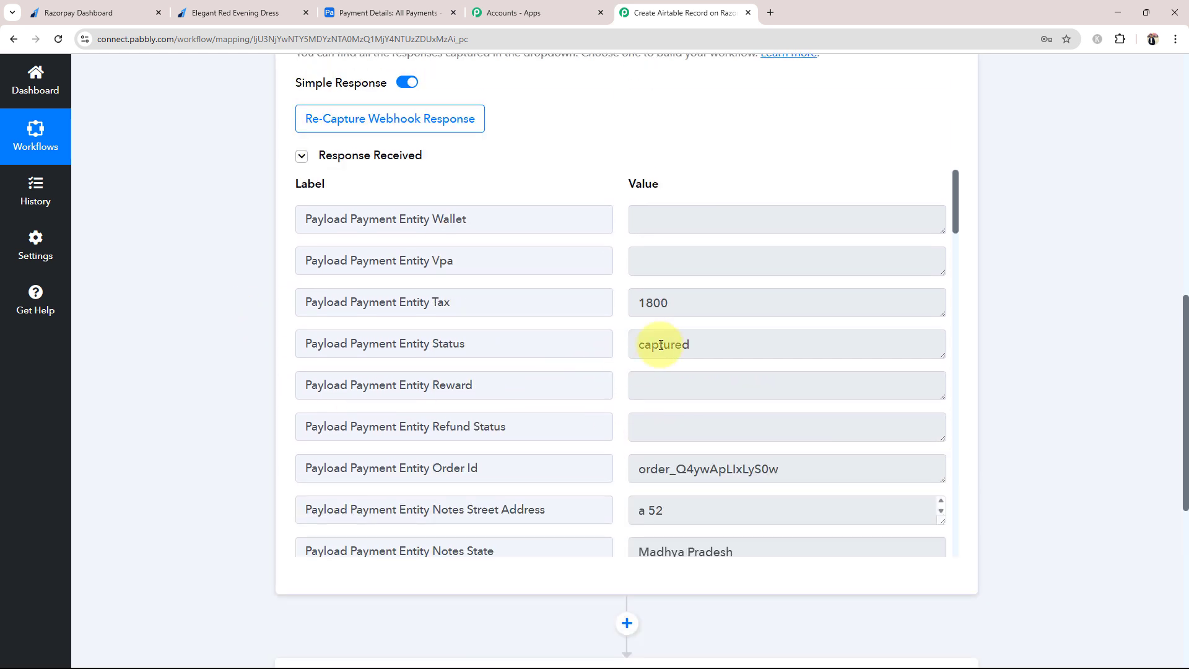
left_click(690, 308)
left_click_drag(690, 308, 629, 319)
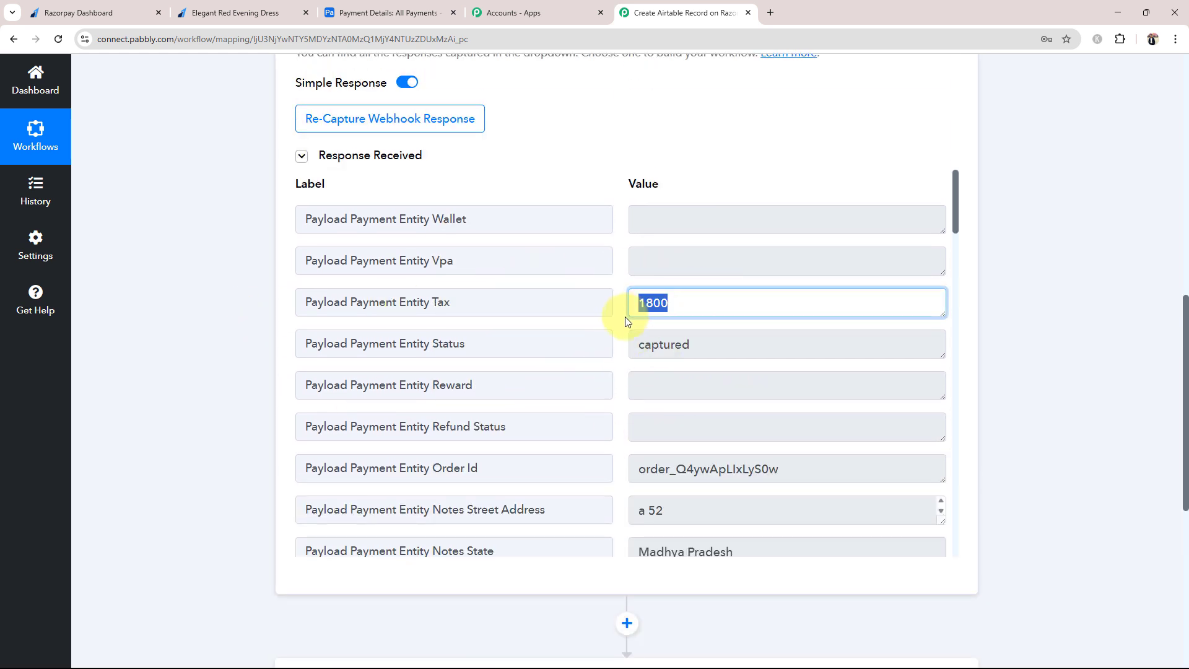
double_click(713, 352)
Examine the customer's email, name, phone, pin code, state and street address in the captured response
scroll(674, 391, "down", 4)
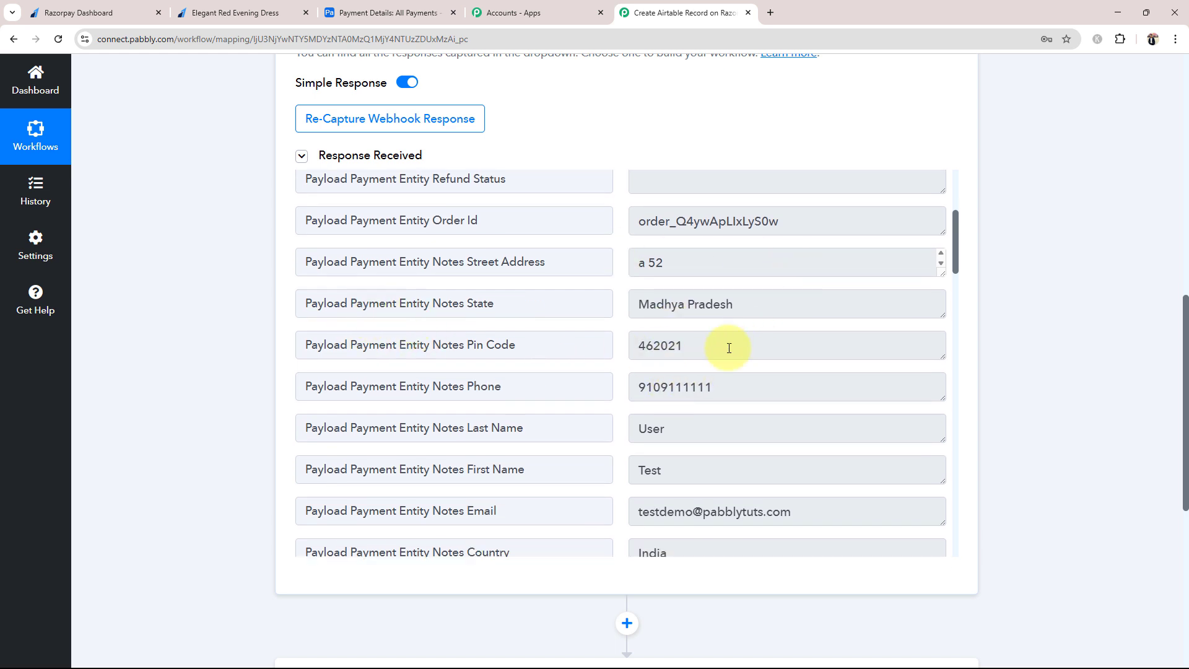
left_click_drag(796, 517, 631, 514)
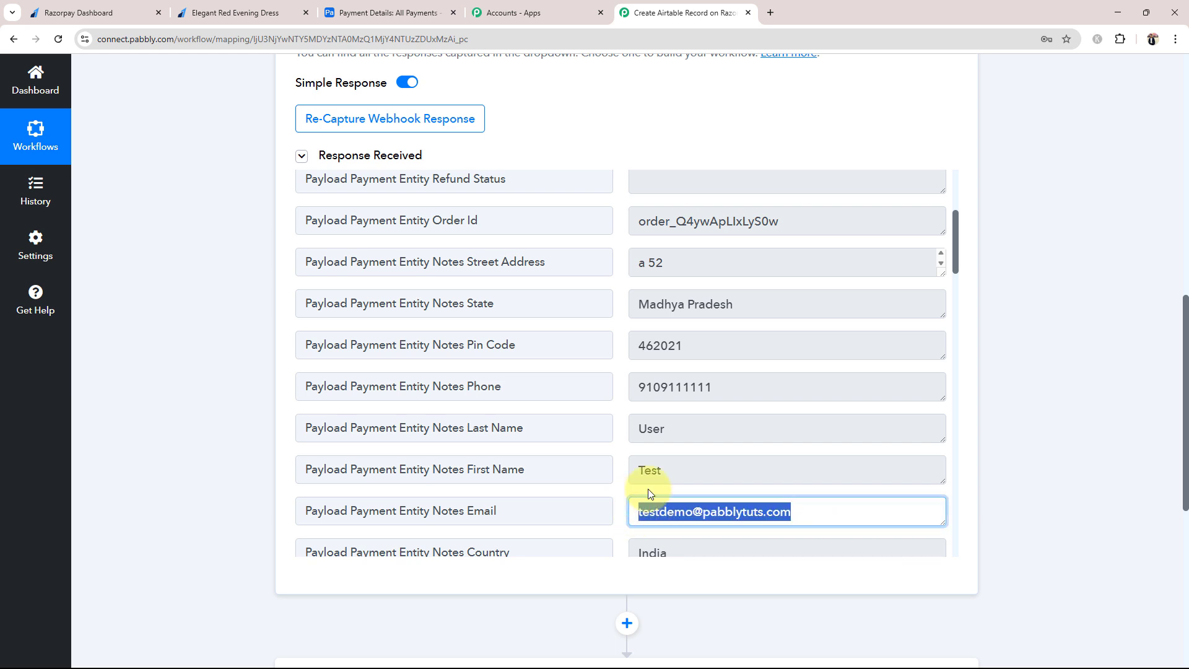
left_click(627, 470)
left_click_drag(626, 471, 546, 452)
left_click_drag(723, 389, 635, 387)
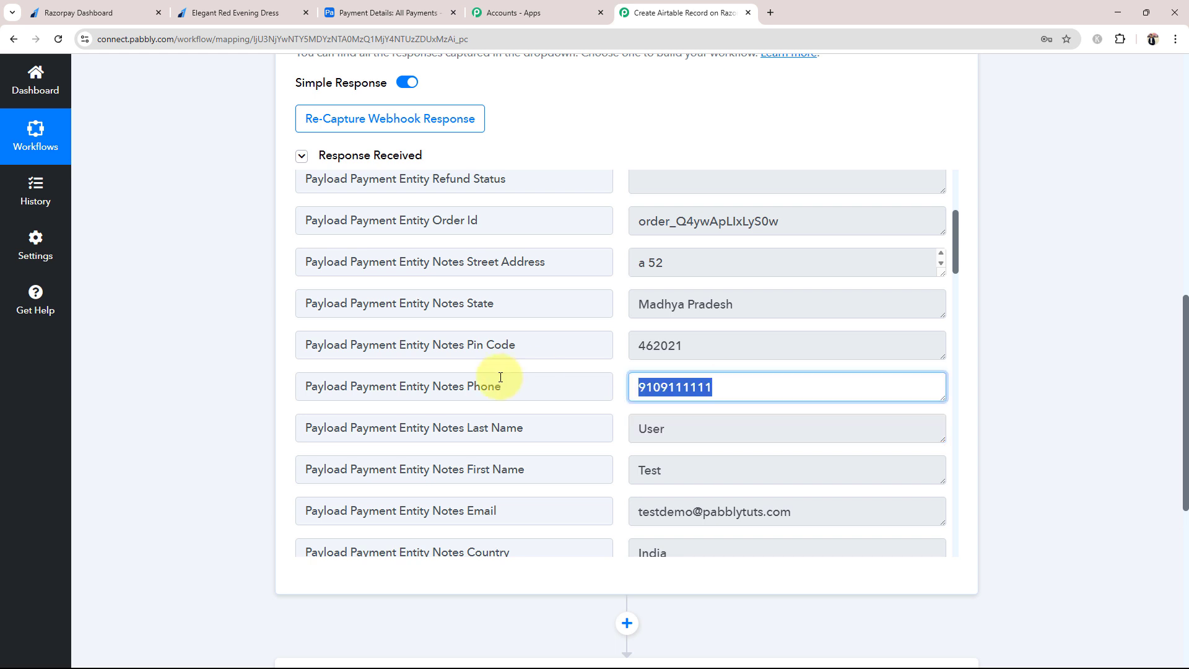
left_click_drag(703, 346, 409, 347)
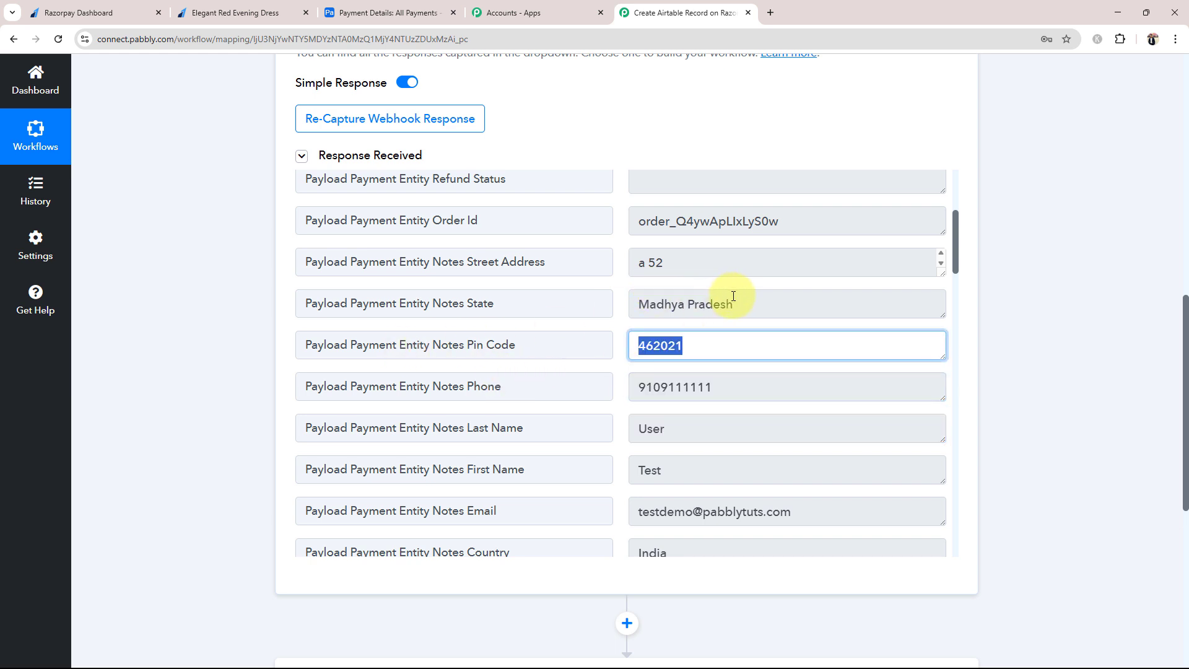
left_click_drag(721, 302, 446, 303)
left_click_drag(671, 263, 489, 354)
Examine the payment's base amount further down the captured response, and collapse the Razorpay trigger step
scroll(618, 437, "down", 12)
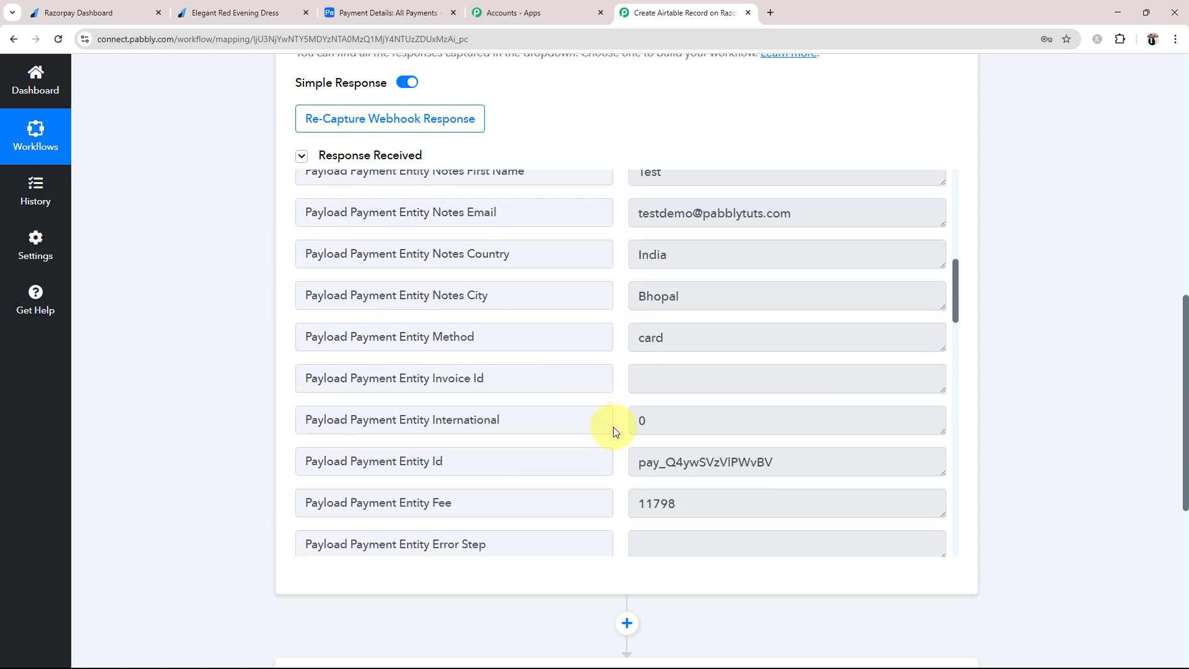
scroll(716, 448, "down", 5)
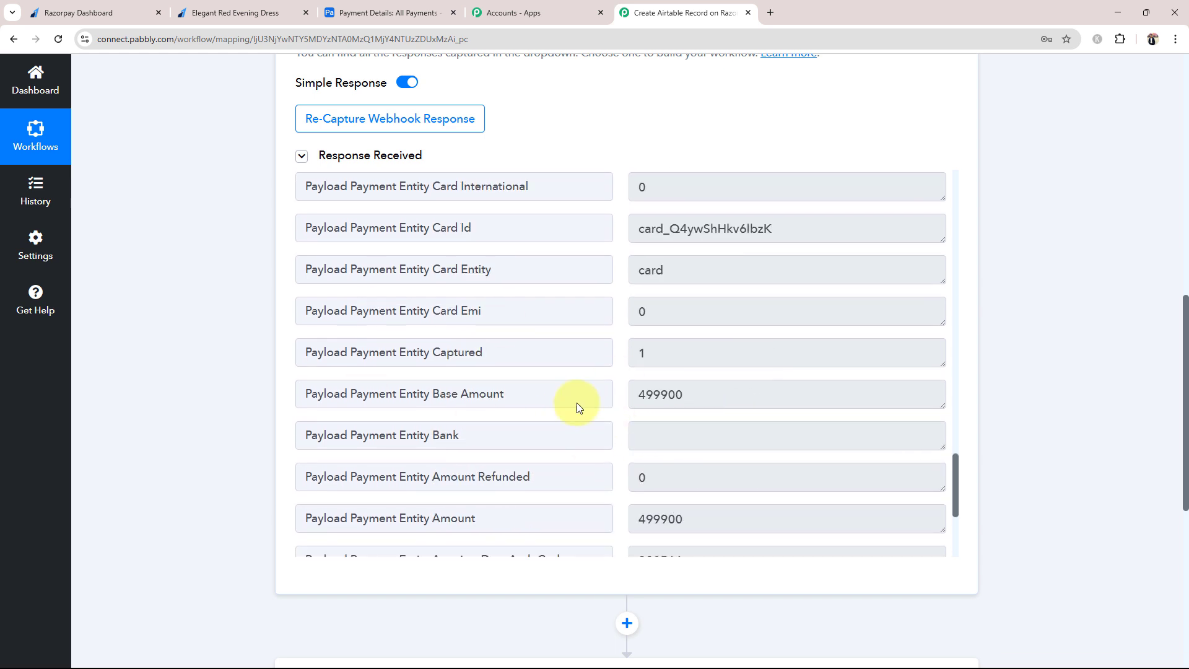
left_click_drag(706, 394, 637, 405)
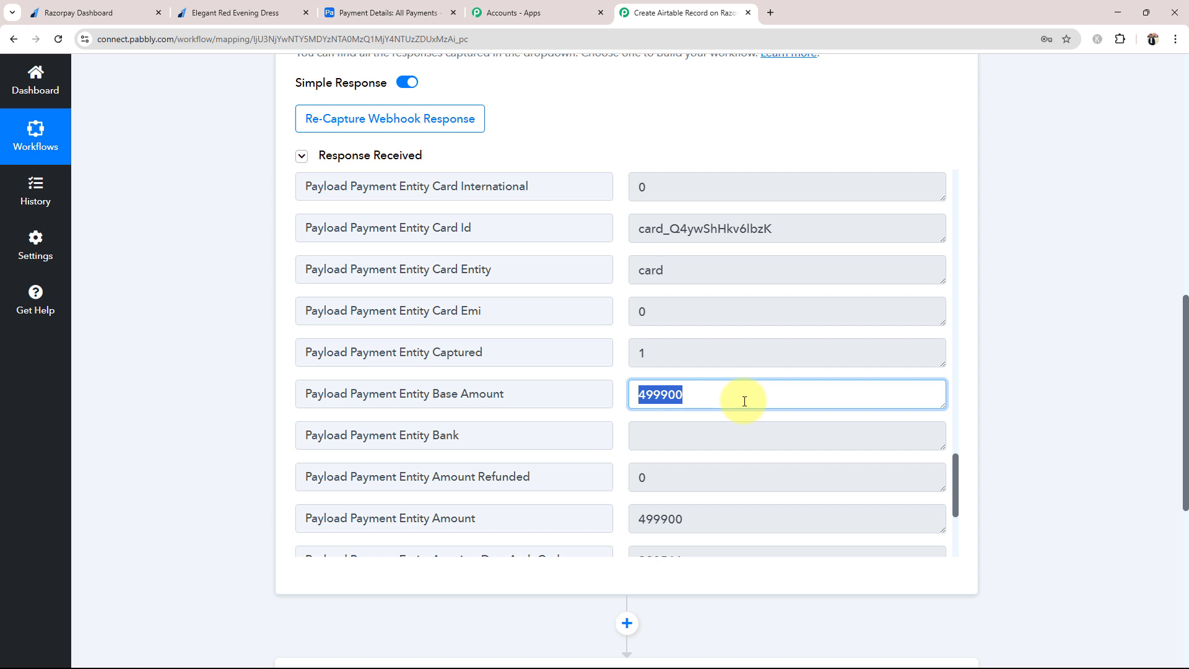
left_click(716, 435)
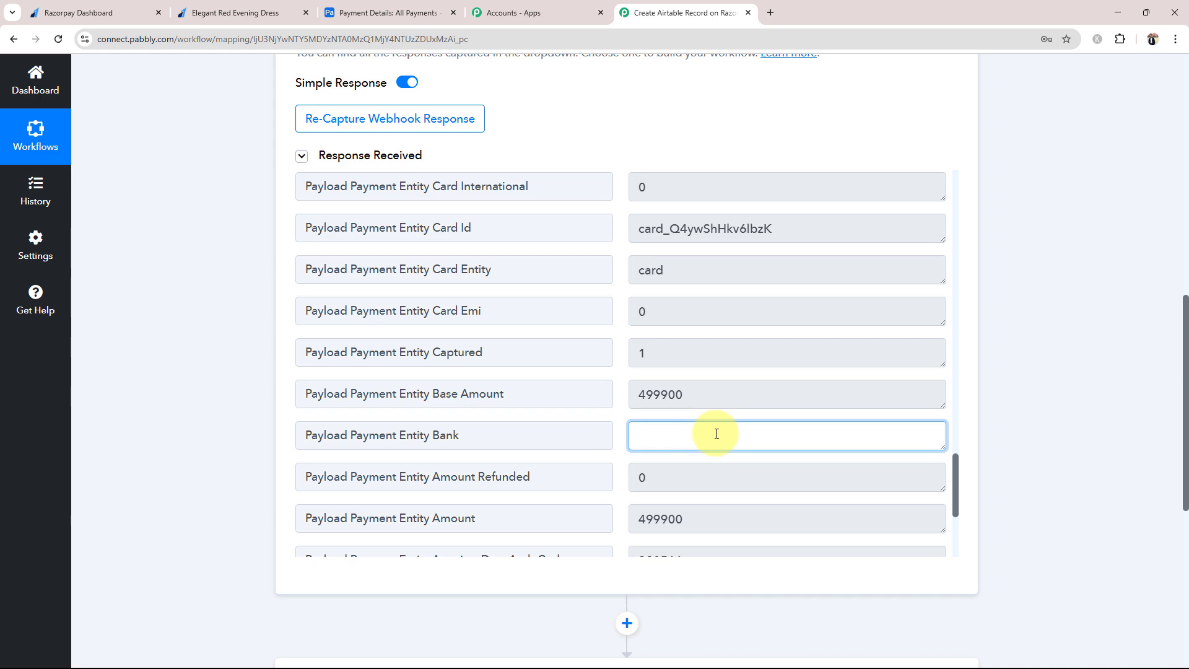
left_click_drag(1186, 493, 1186, 204)
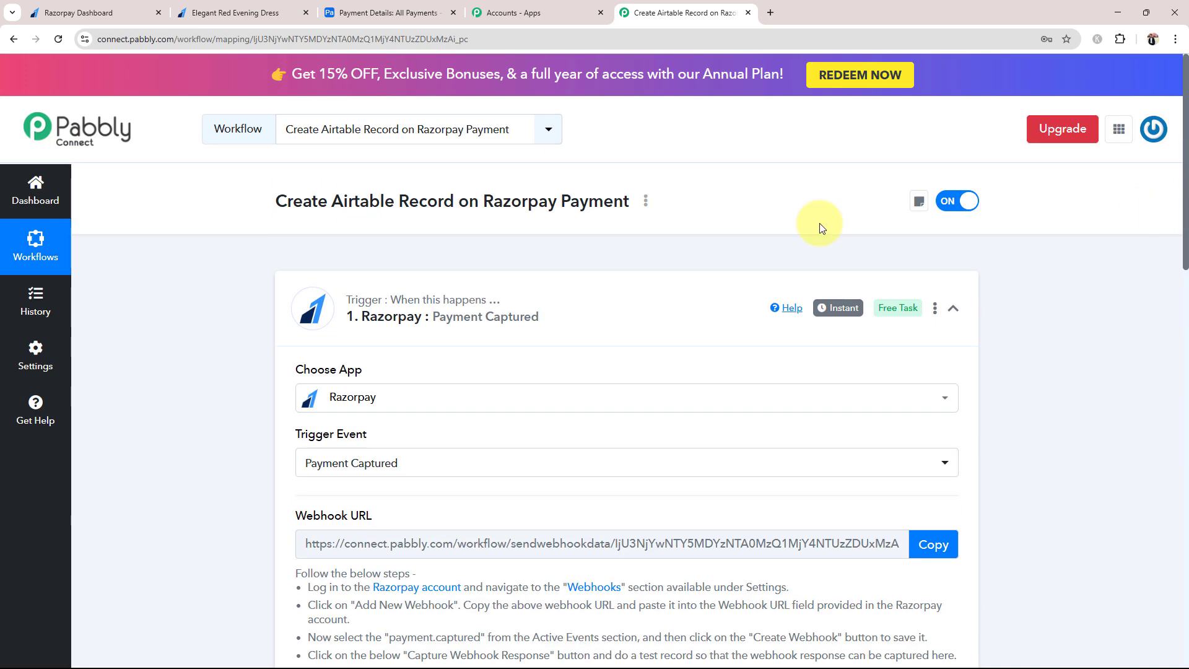
left_click(557, 309)
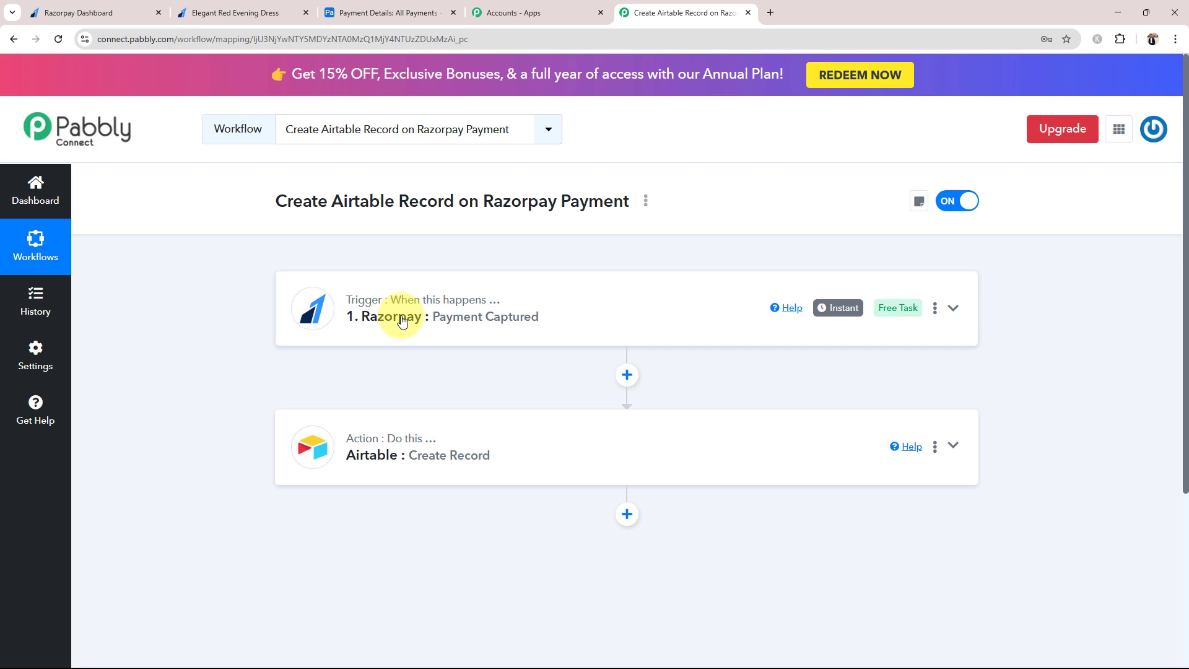
Reopen the Razorpay trigger to review the base amount and the remaining response fields, and collapse it again
left_click(401, 321)
scroll(287, 397, "down", 10)
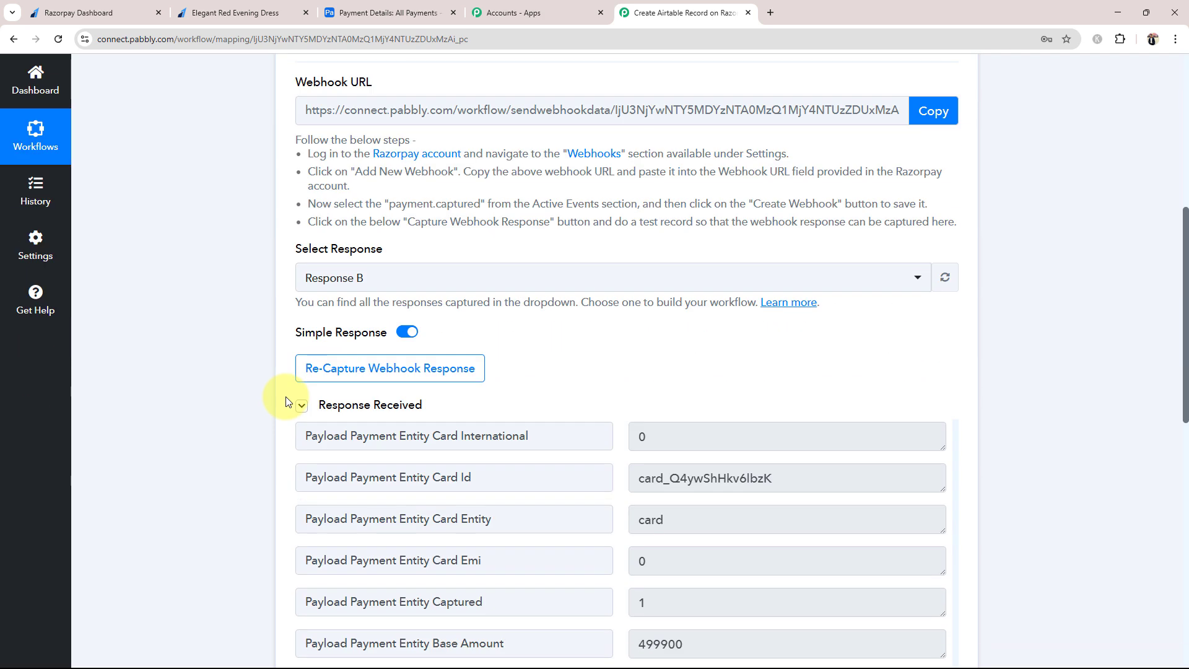
left_click_drag(719, 399, 404, 396)
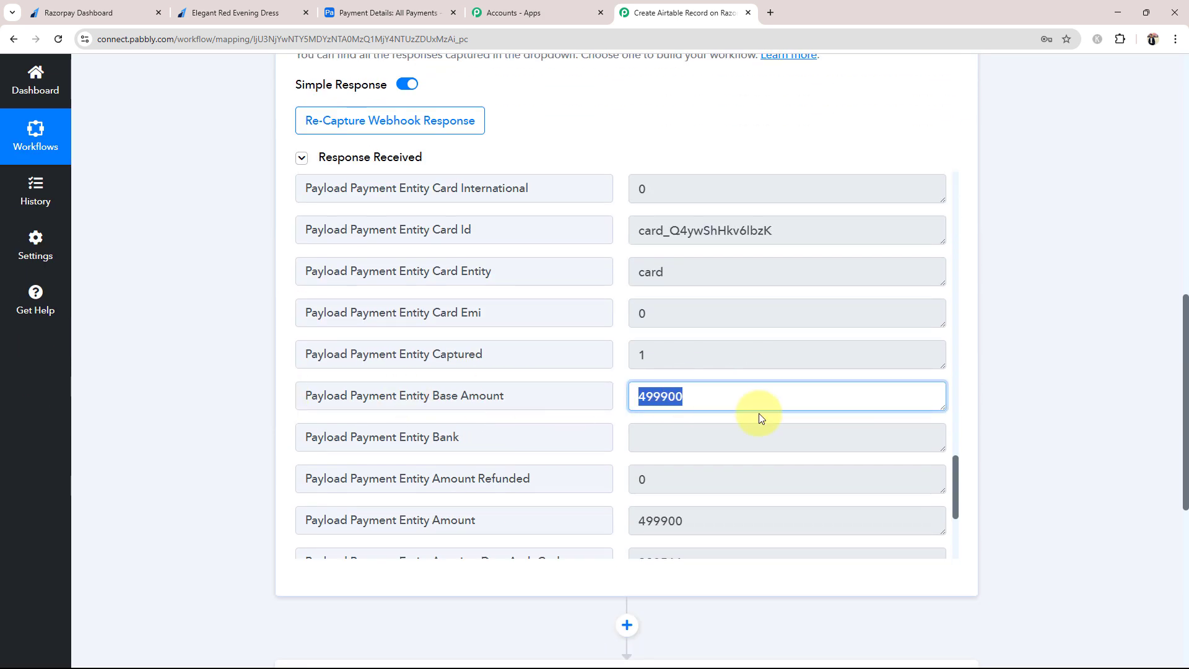
scroll(760, 412, "down", 4)
scroll(760, 411, "down", 3)
scroll(830, 447, "up", 4)
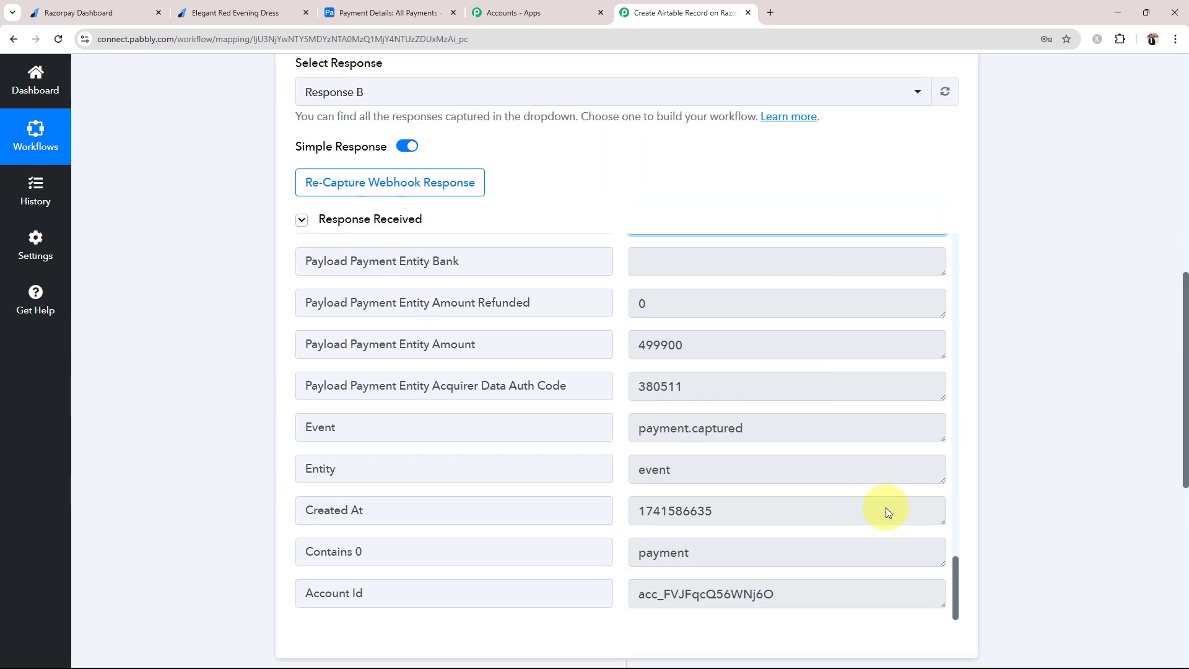
left_click_drag(958, 590, 954, 236)
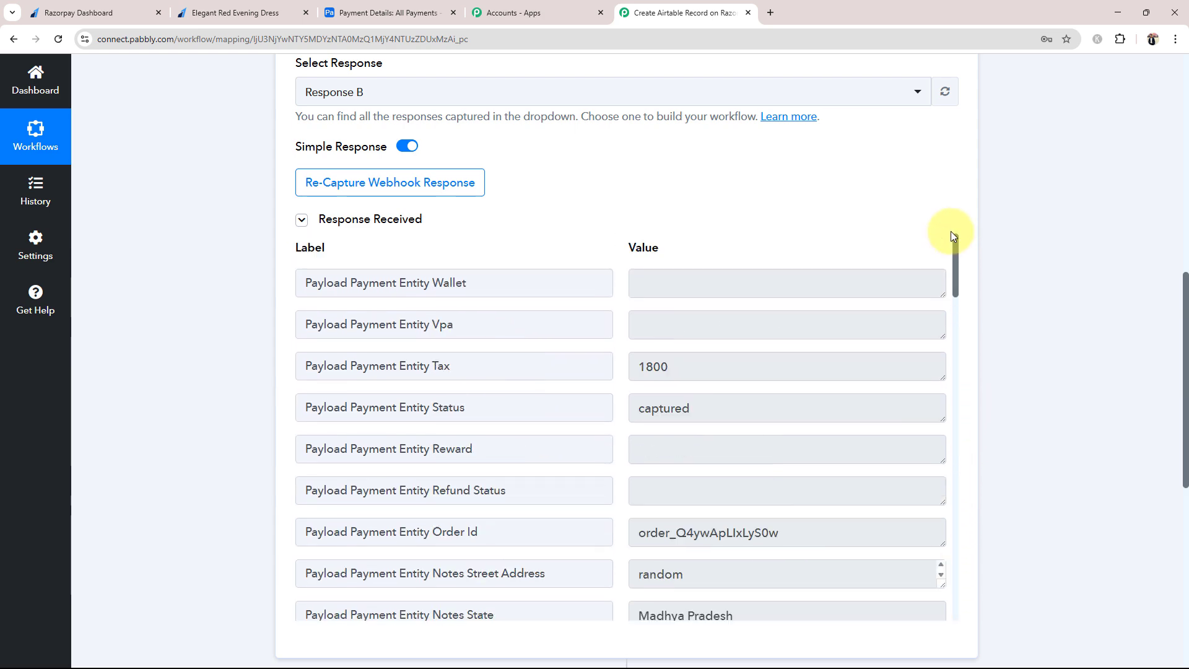
left_click_drag(1187, 310, 1186, 85)
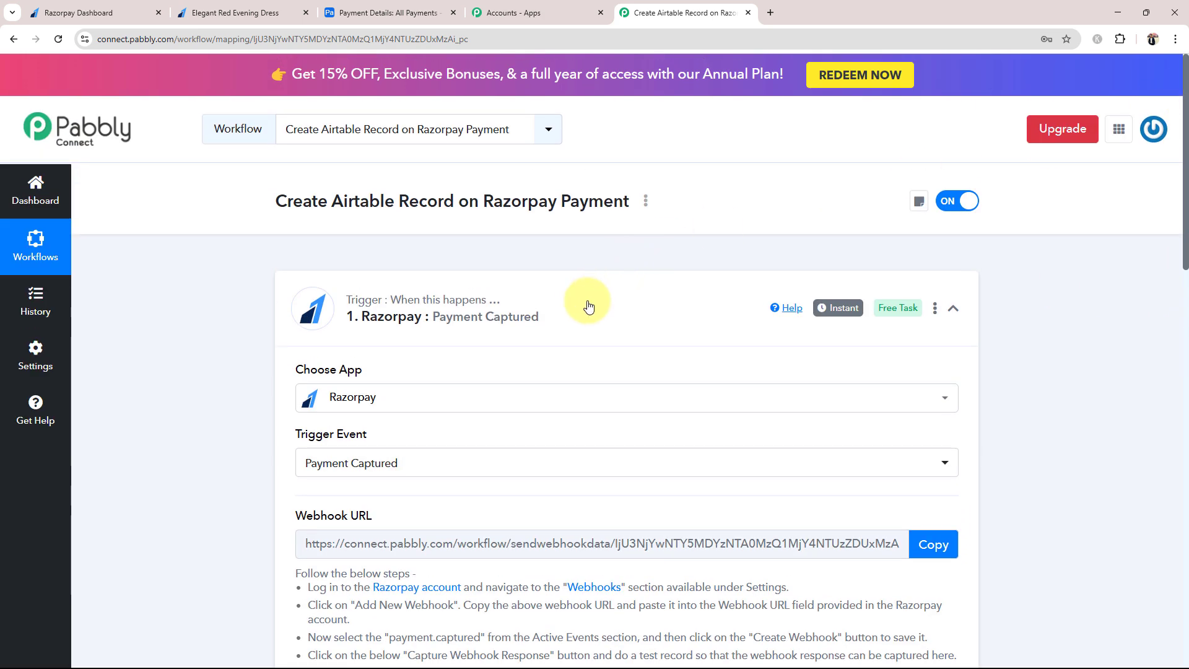
left_click(508, 316)
Switch to the Razorpay payment page and its dashboard, and look through the list of payment pages
left_click(213, 11)
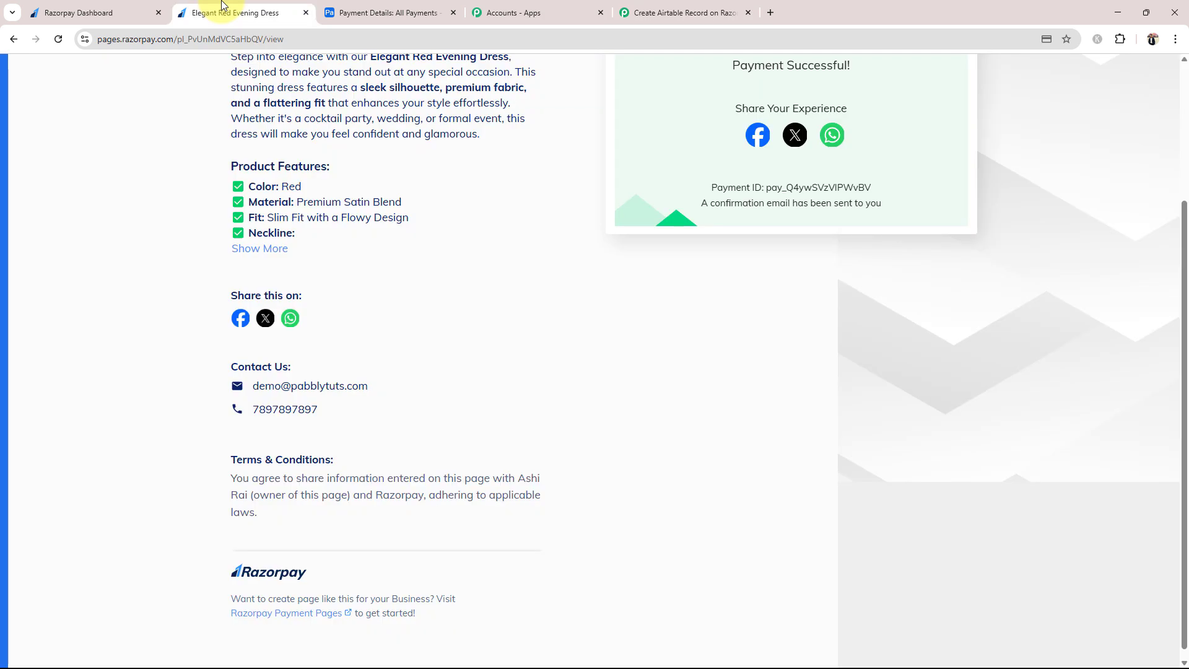
left_click(83, 3)
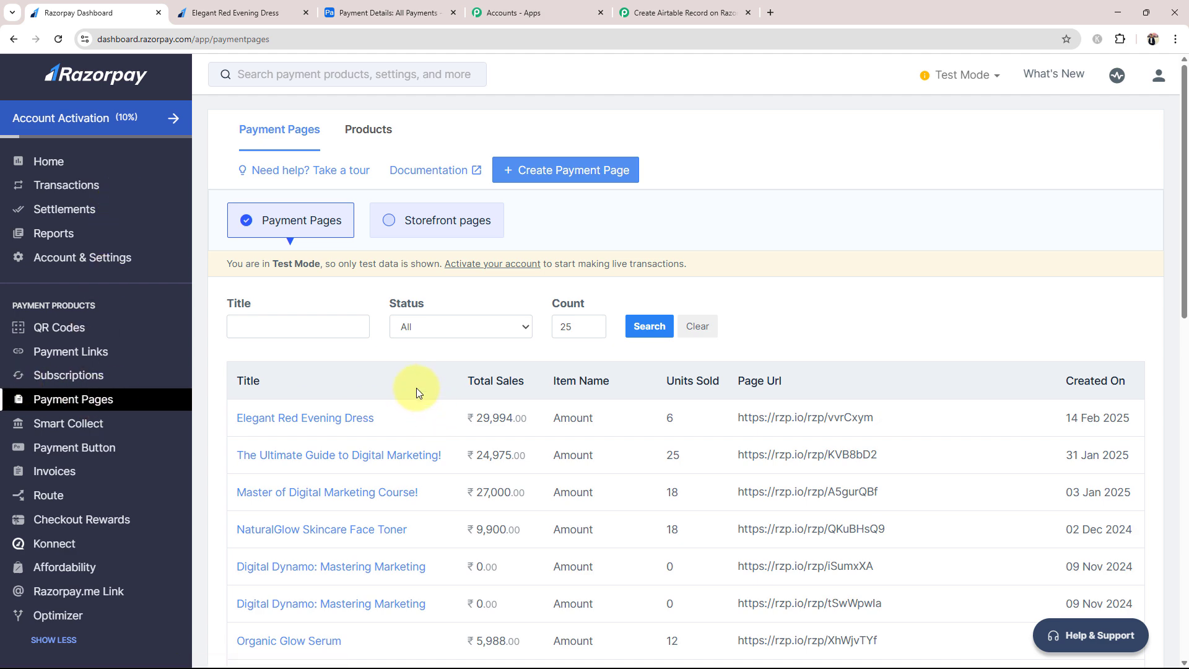
scroll(414, 390, "down", 12)
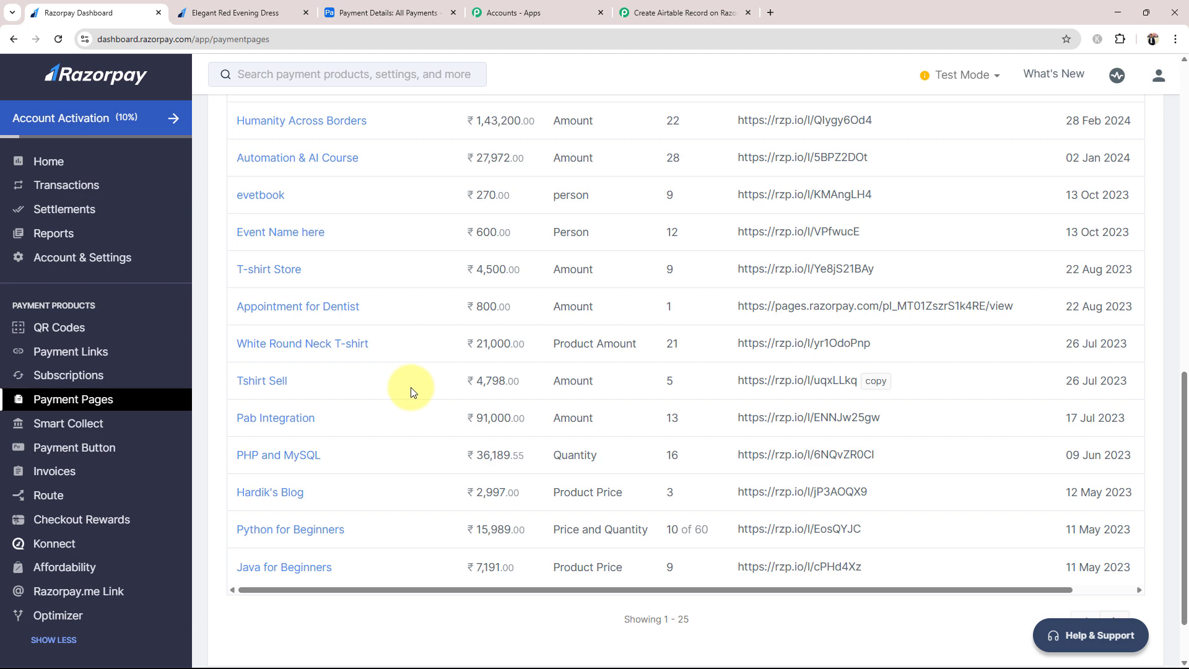
scroll(412, 392, "up", 7)
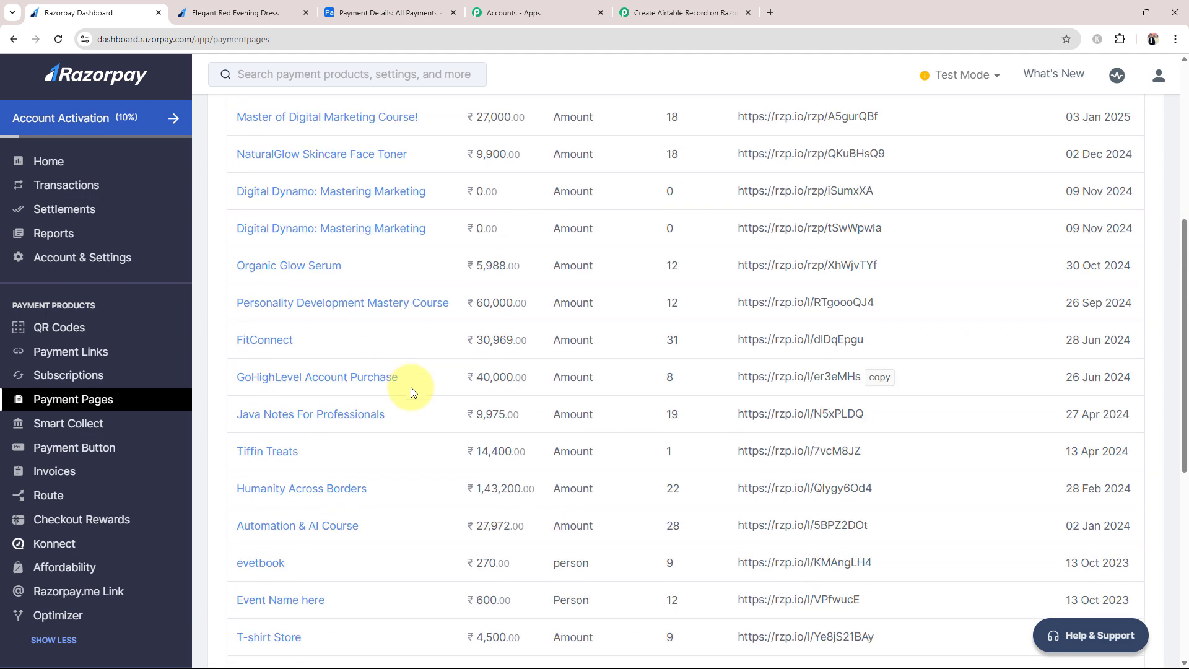
scroll(406, 394, "down", 6)
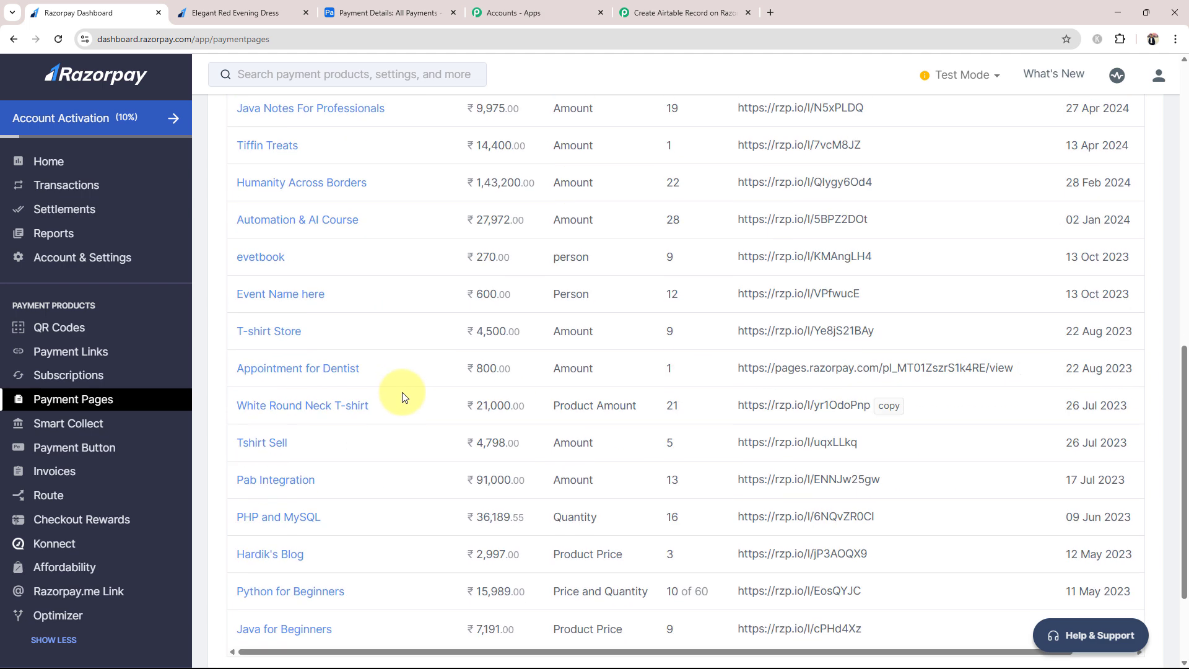
Return to the Pabbly Connect workflow, briefly expand the Razorpay Payment Captured trigger and collapse it
left_click(681, 12)
left_click(397, 317)
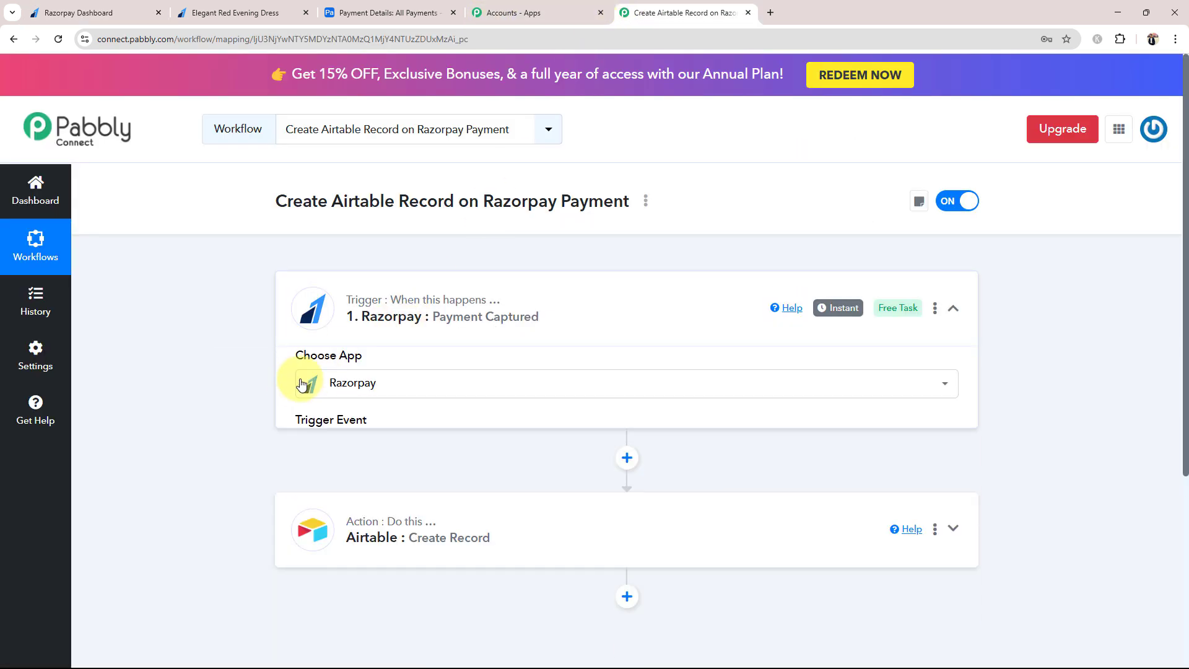
scroll(396, 428, "down", 5)
scroll(446, 409, "up", 5)
left_click_drag(495, 312, 472, 308)
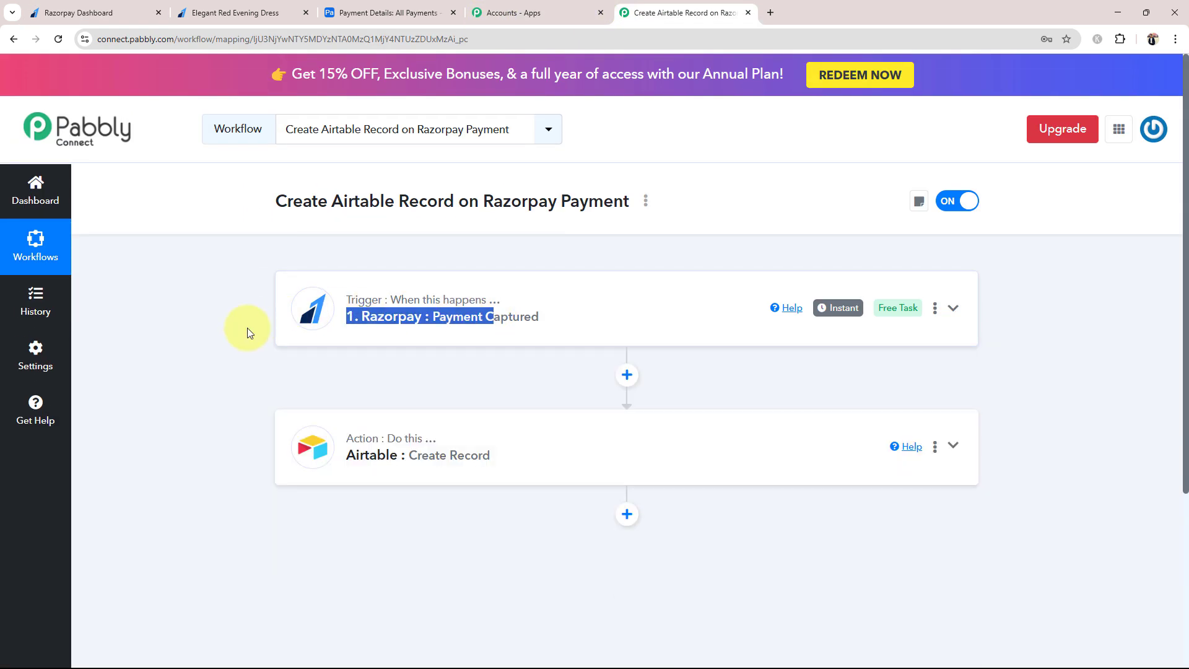
left_click(194, 350)
Return to the Razorpay dashboard and locate the Elegant Red Evening Dress entry among the payment pages
left_click(93, 12)
scroll(289, 305, "up", 3)
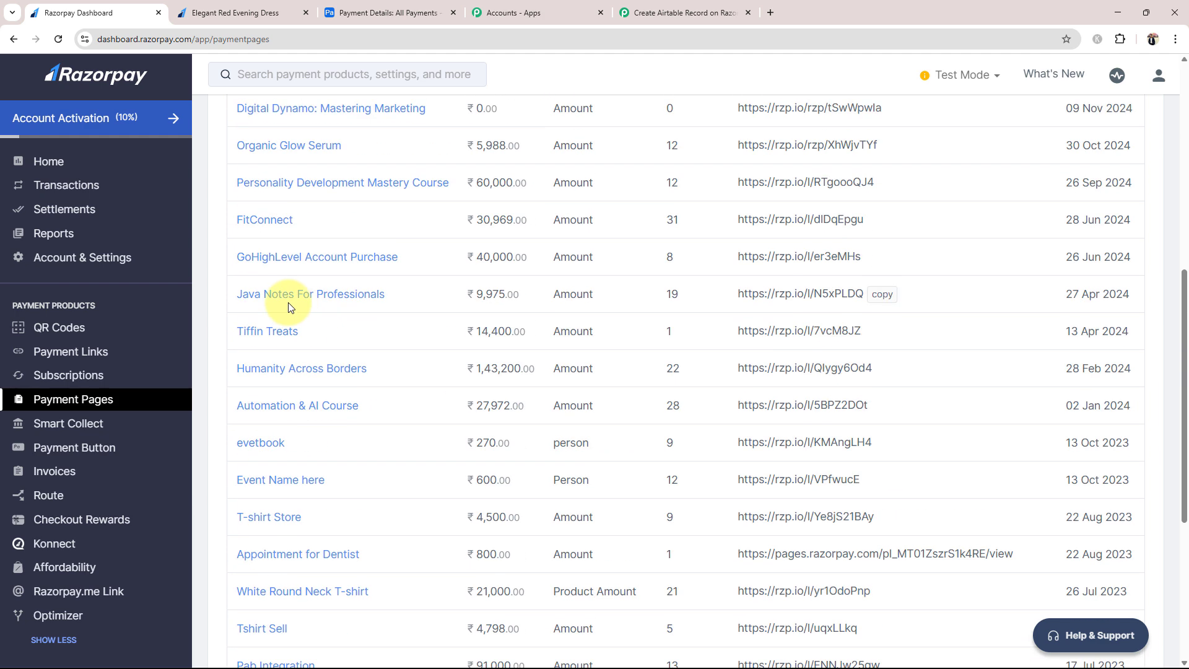
scroll(288, 305, "up", 4)
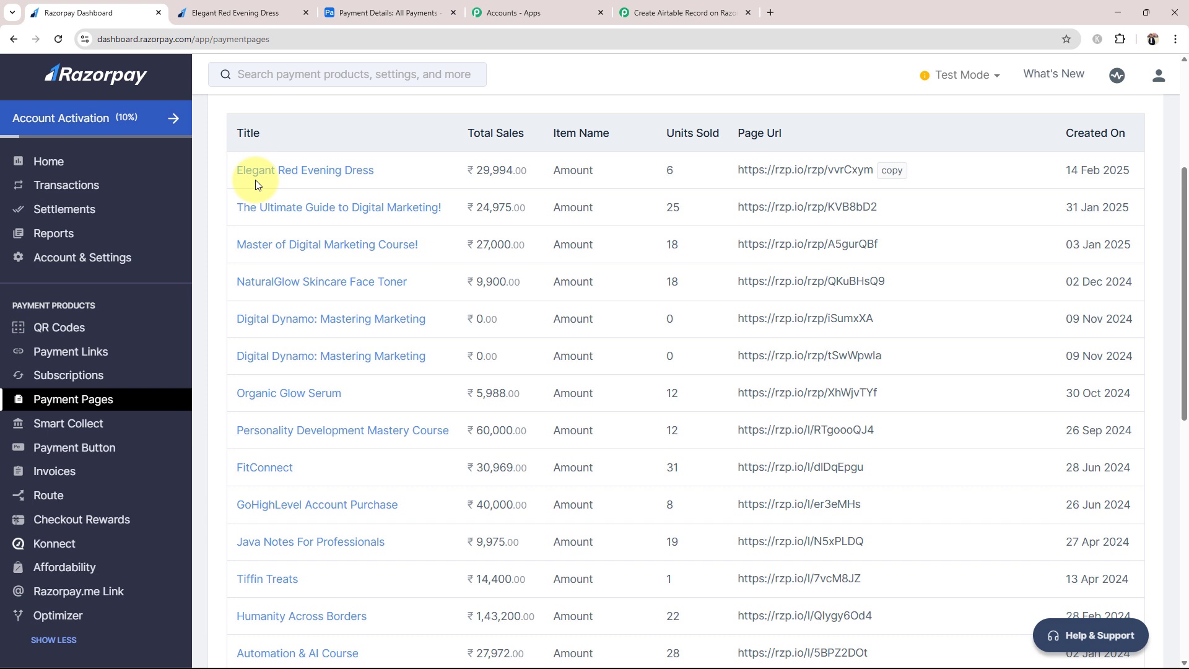
In the Pabbly Connect workflow, insert a Filter (Pabbly) action with the Filter Values event between the Razorpay trigger and the Airtable action, and connect it
left_click(666, 12)
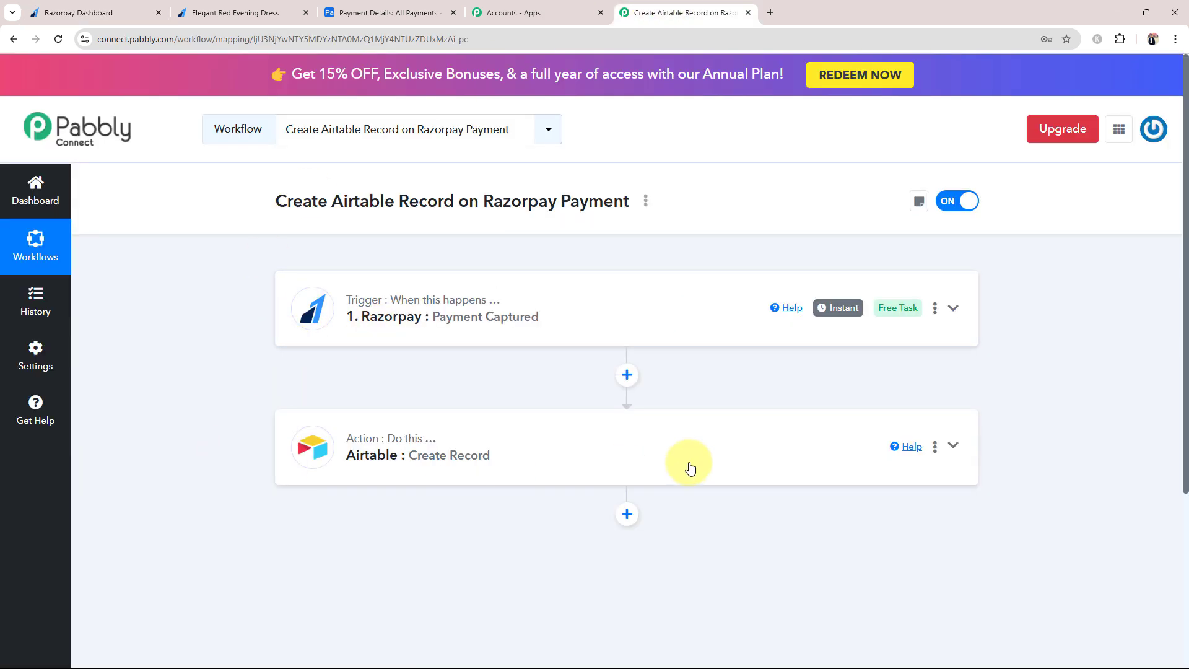
left_click(627, 375)
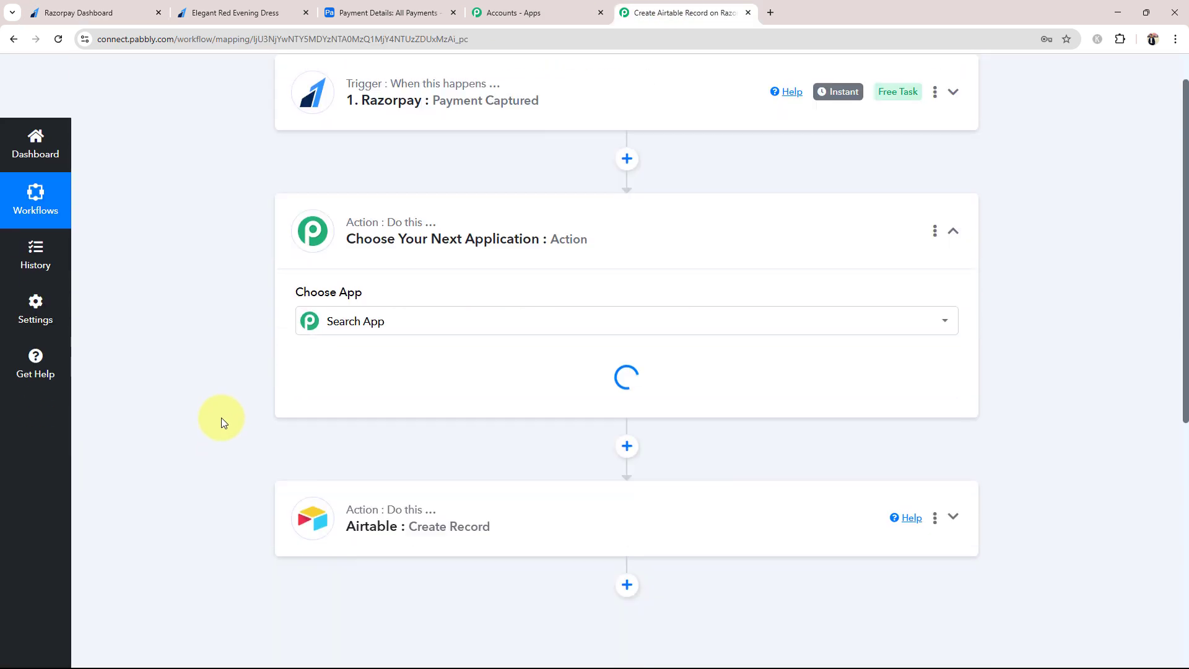
left_click(356, 411)
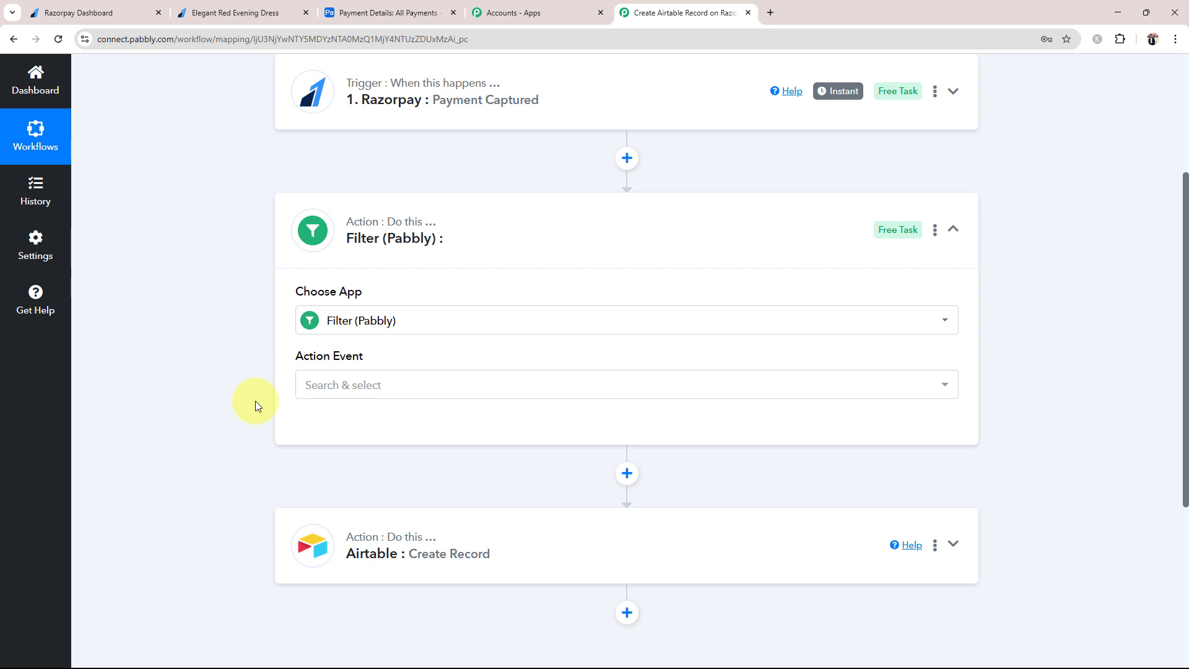
left_click(345, 384)
left_click(332, 456)
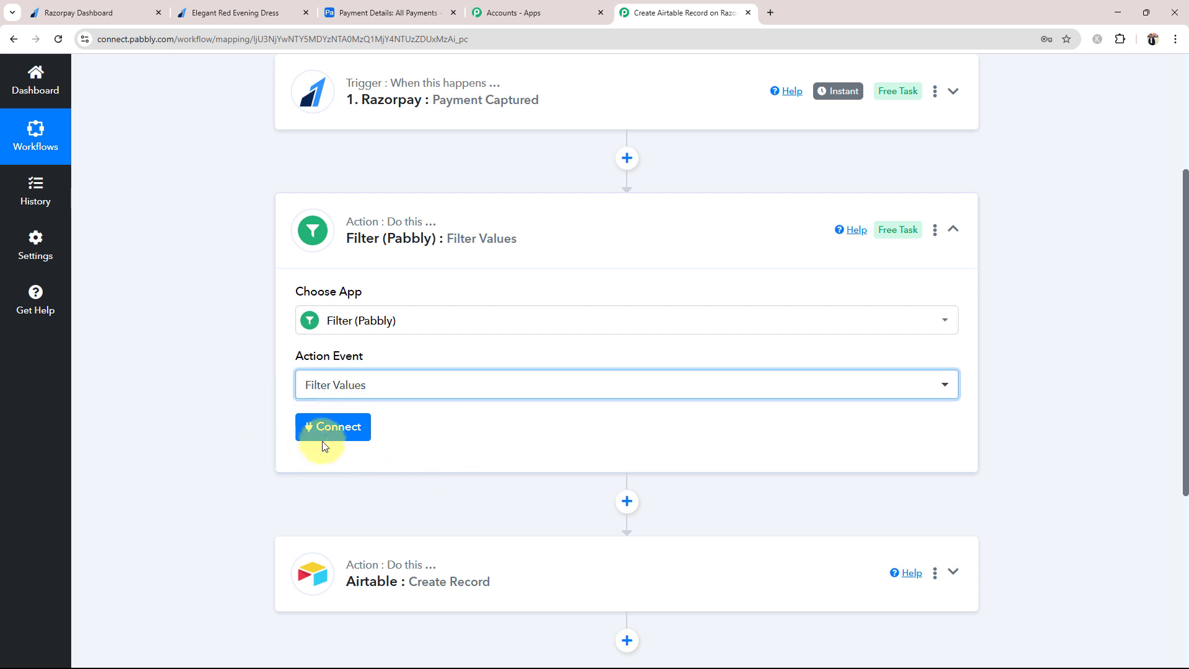
left_click(322, 437)
scroll(210, 430, "down", 1)
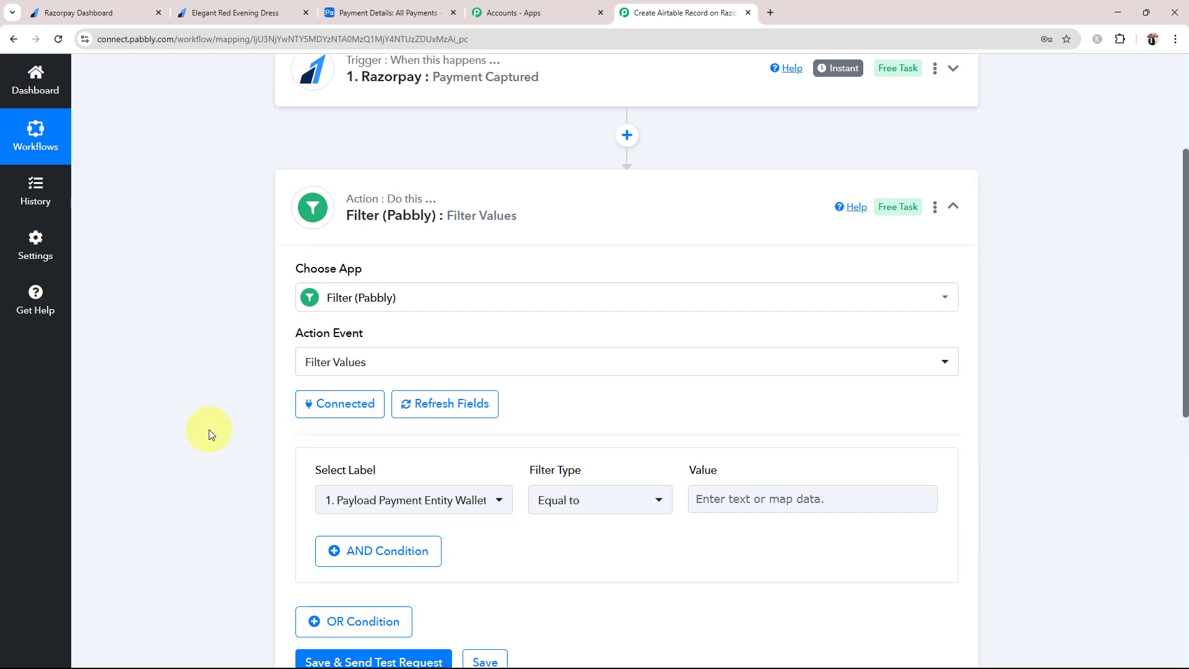
scroll(210, 430, "down", 3)
Open the filter condition's label choices and look through the Razorpay Payment Captured fields for one that identifies the purchased product
left_click_drag(314, 308, 374, 307)
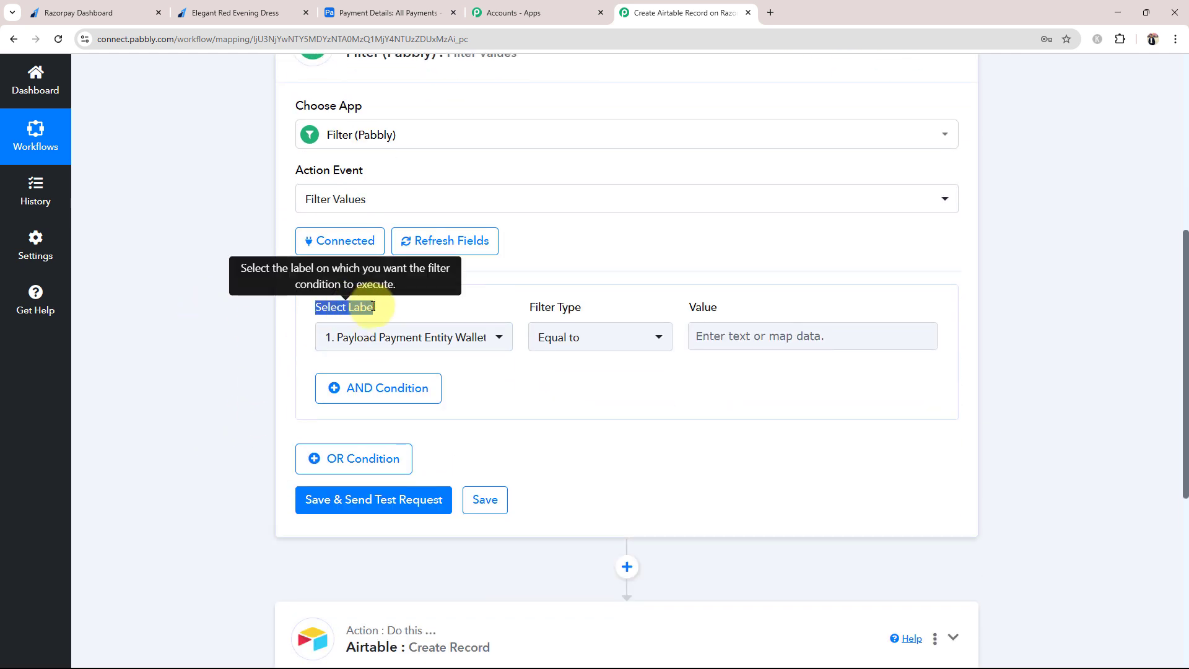
left_click(235, 344)
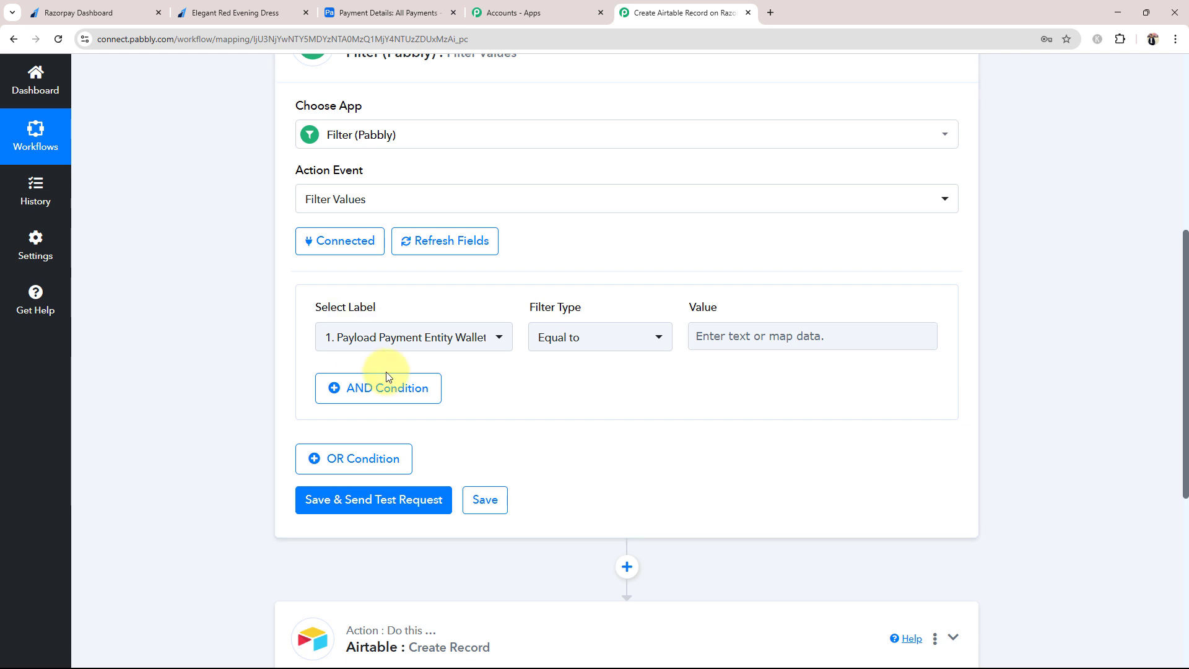
left_click(364, 338)
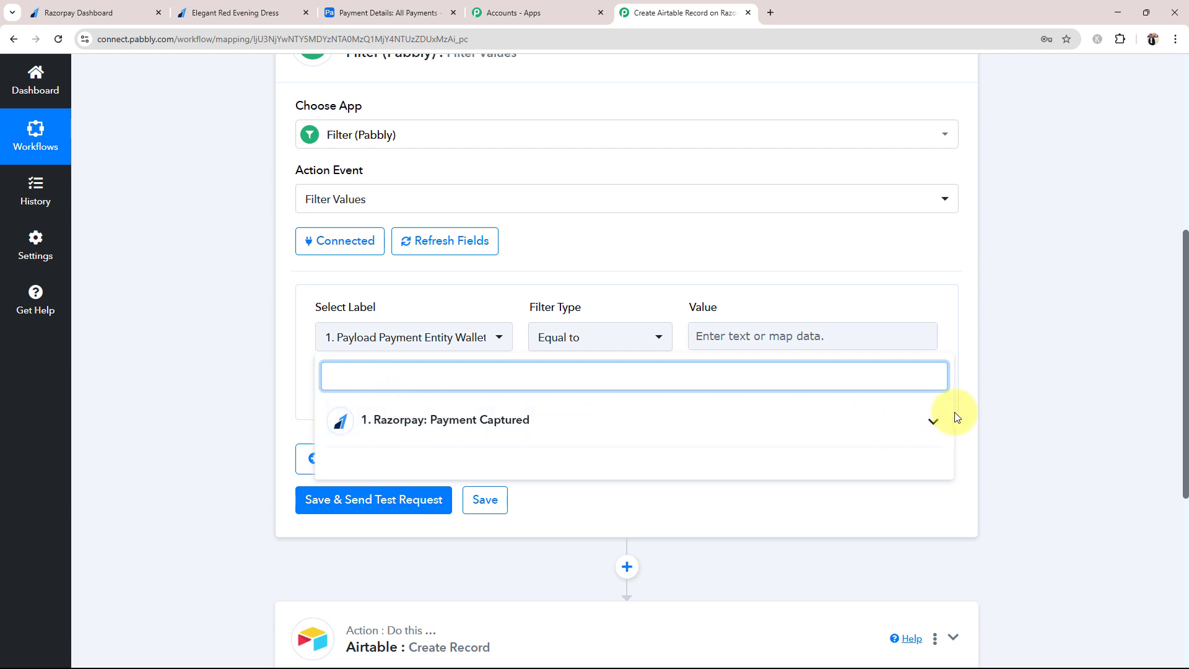
left_click(905, 423)
scroll(446, 495, "down", 3)
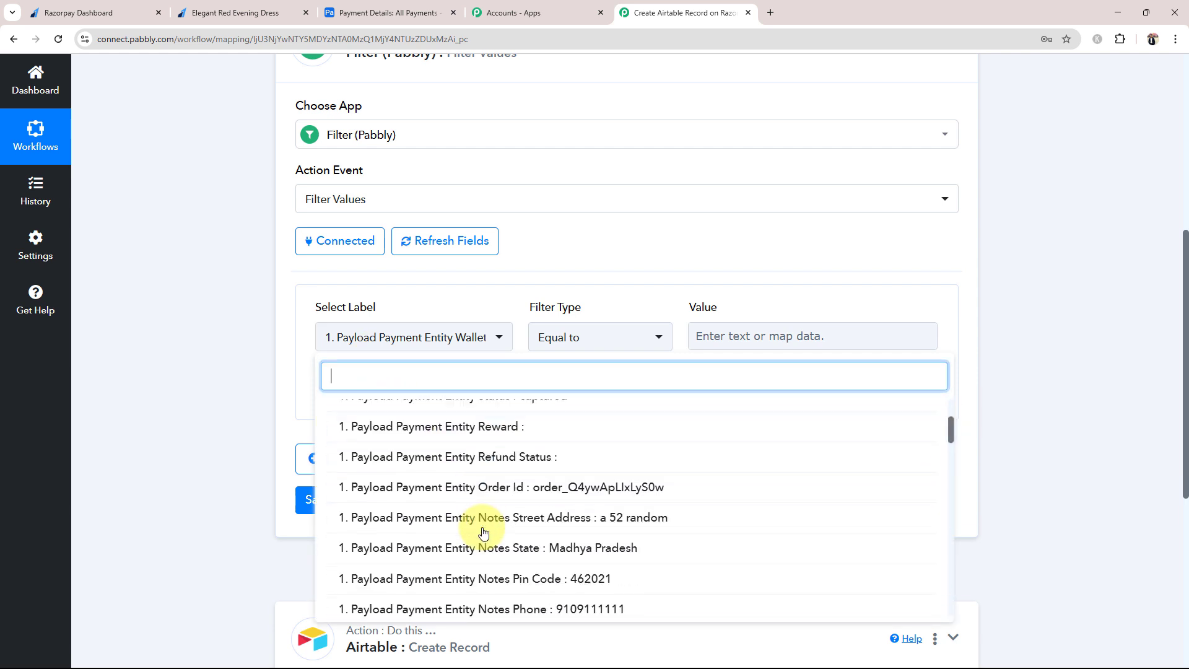
scroll(483, 532, "down", 2)
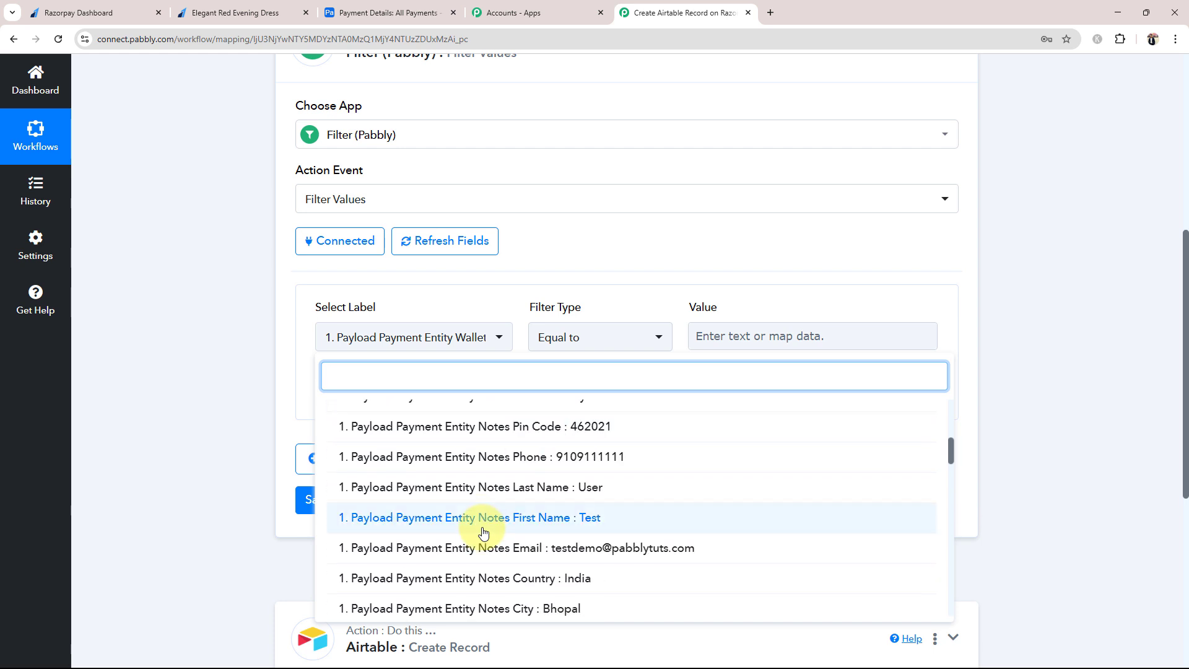
scroll(484, 533, "down", 10)
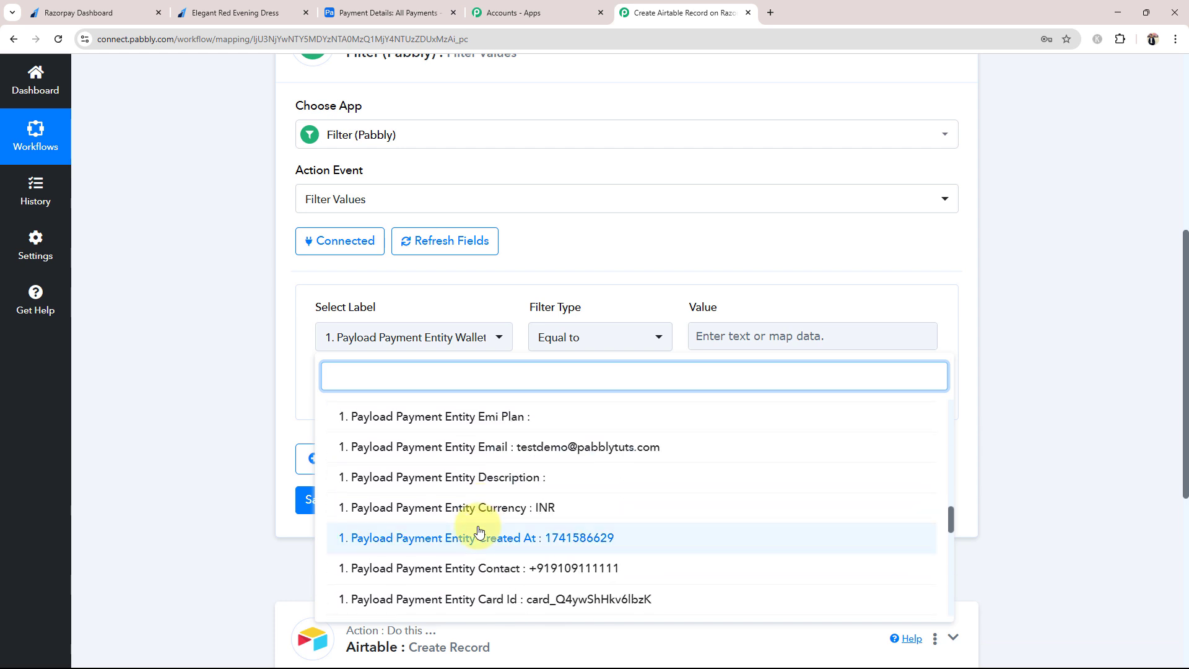
scroll(480, 531, "down", 8)
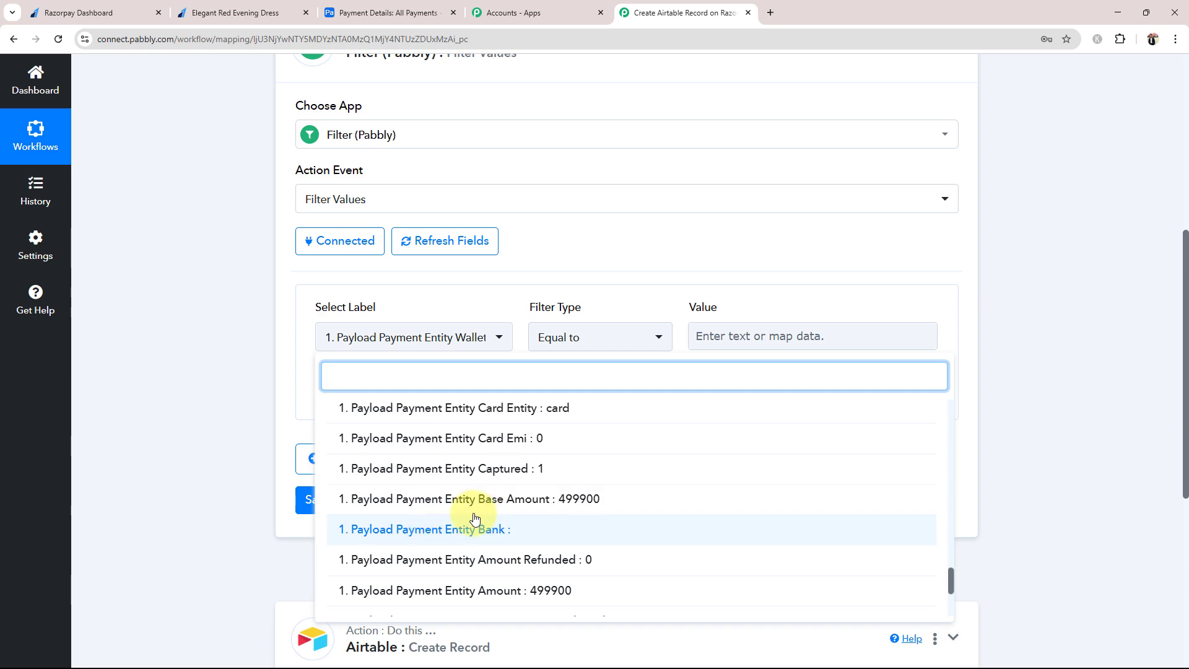
Switch to the Razorpay dashboard and look through the list of payment pages to compare the products on sale
left_click(109, 8)
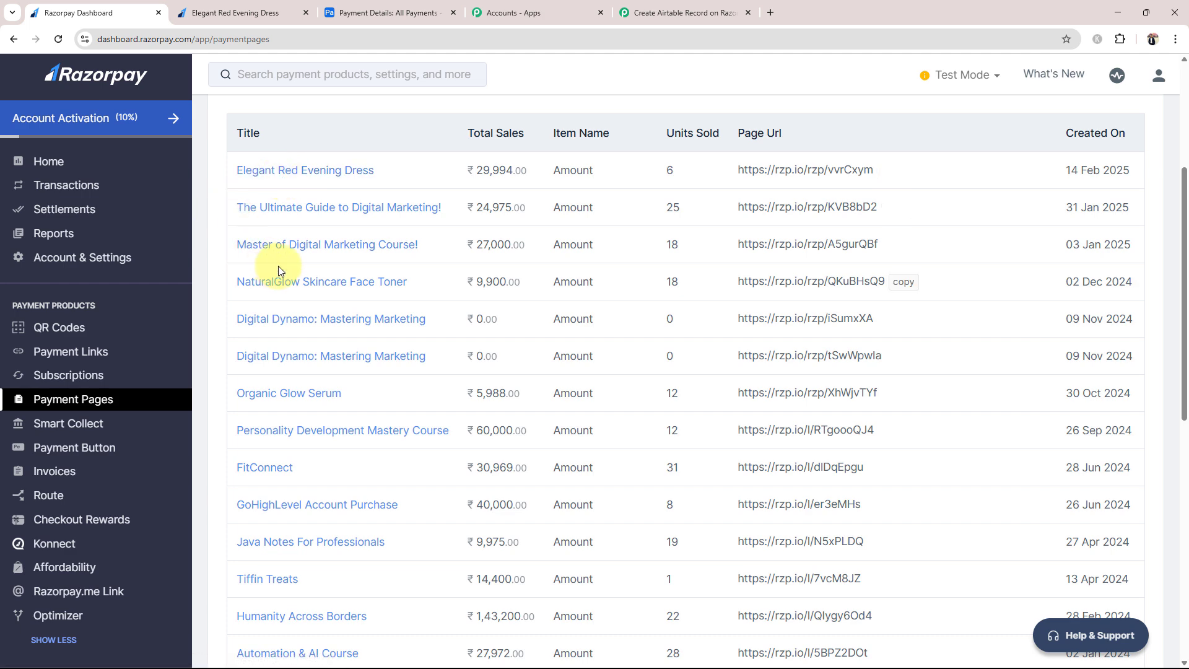
scroll(297, 322, "down", 4)
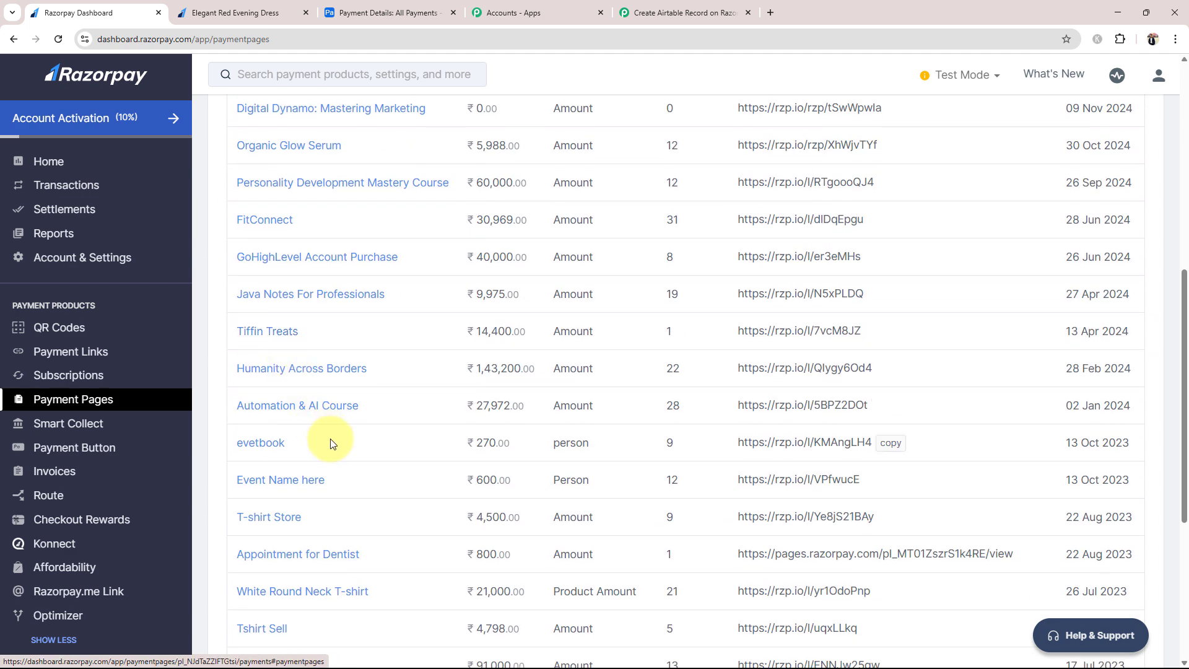
scroll(335, 458, "up", 2)
scroll(339, 472, "up", 2)
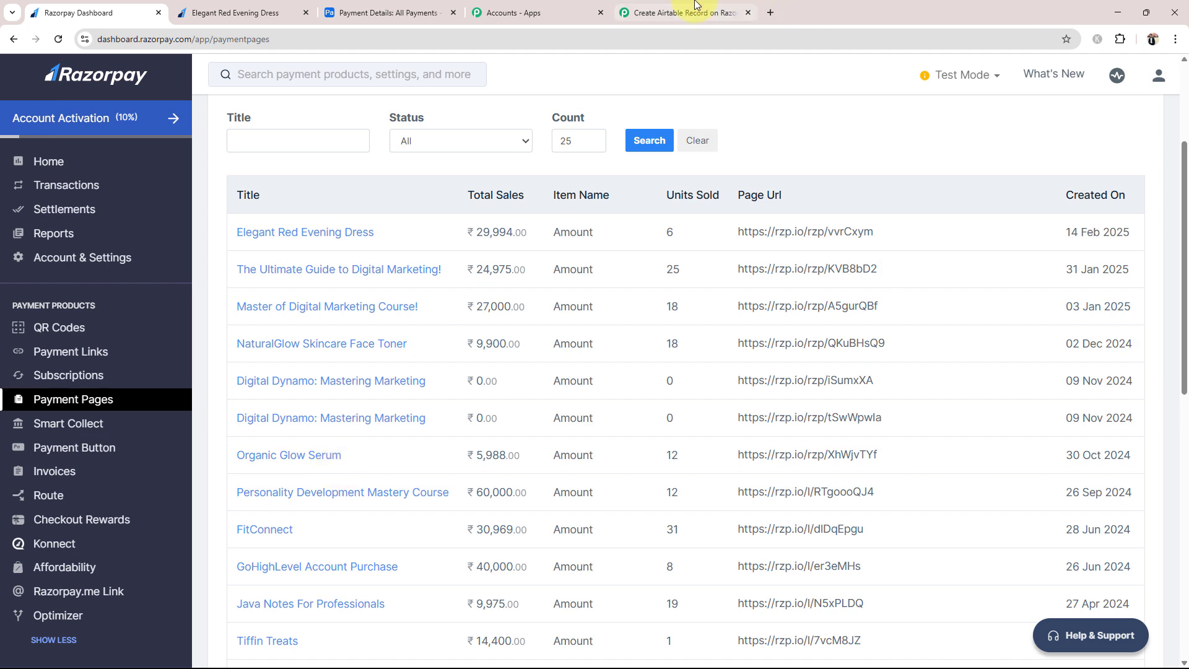
Return to the Pabbly Connect workflow and set the filter condition to Payload Payment Entity Base Amount, Equal to, 499900
left_click(682, 12)
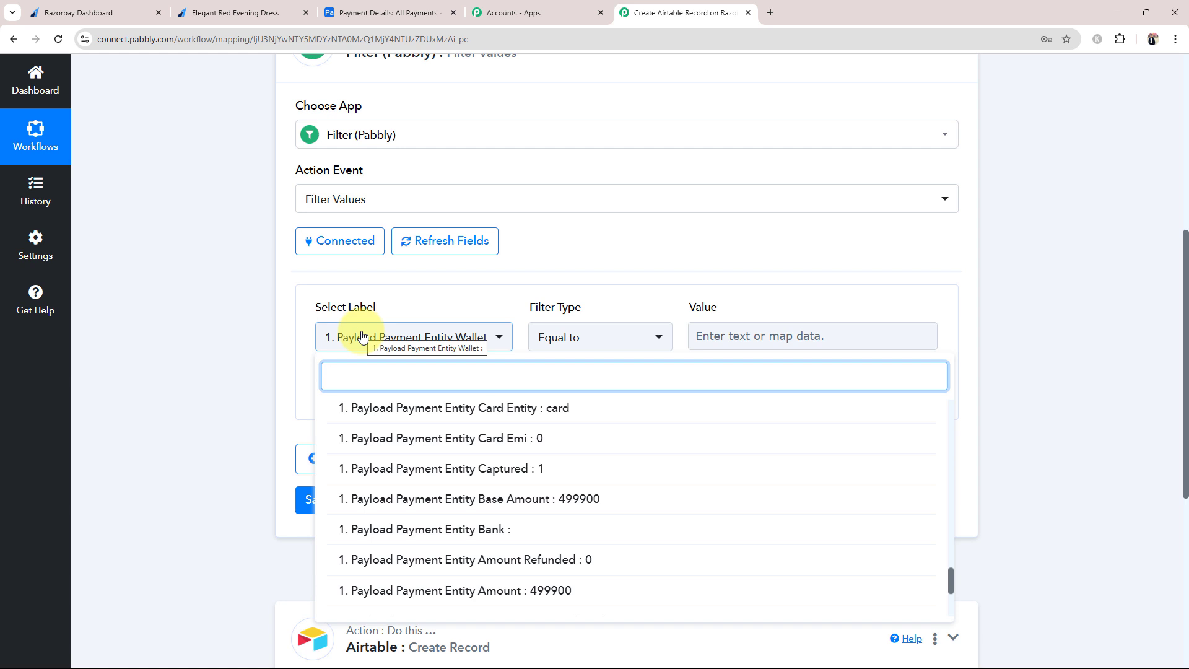
left_click(431, 499)
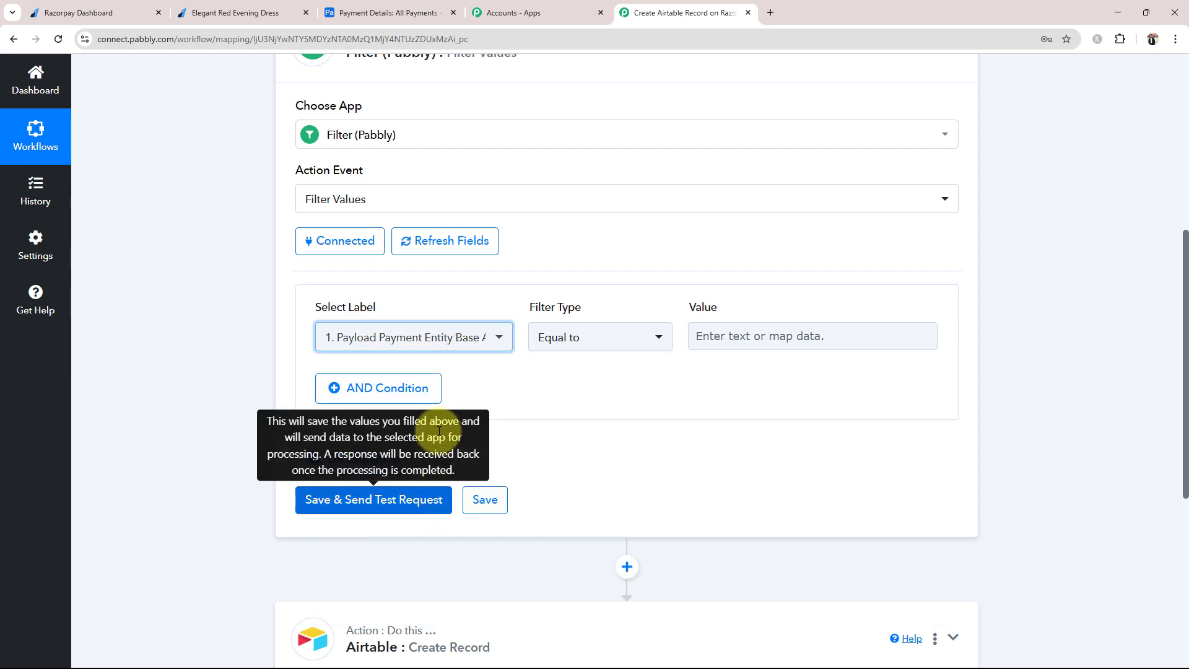
left_click(712, 336)
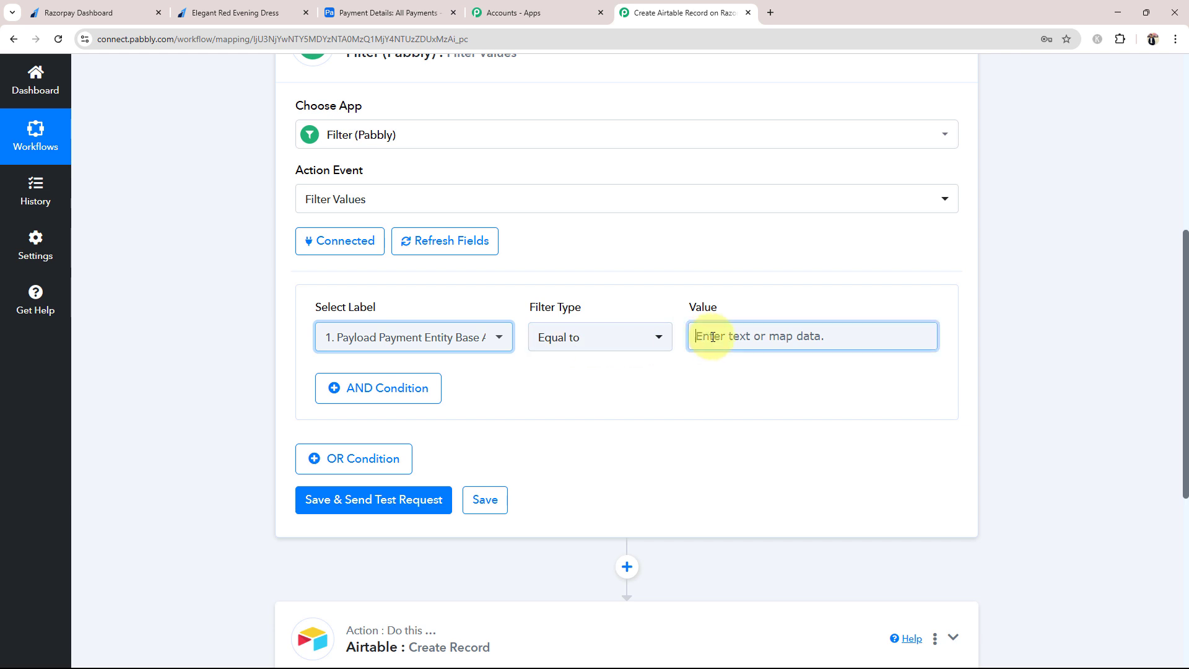
type("499900")
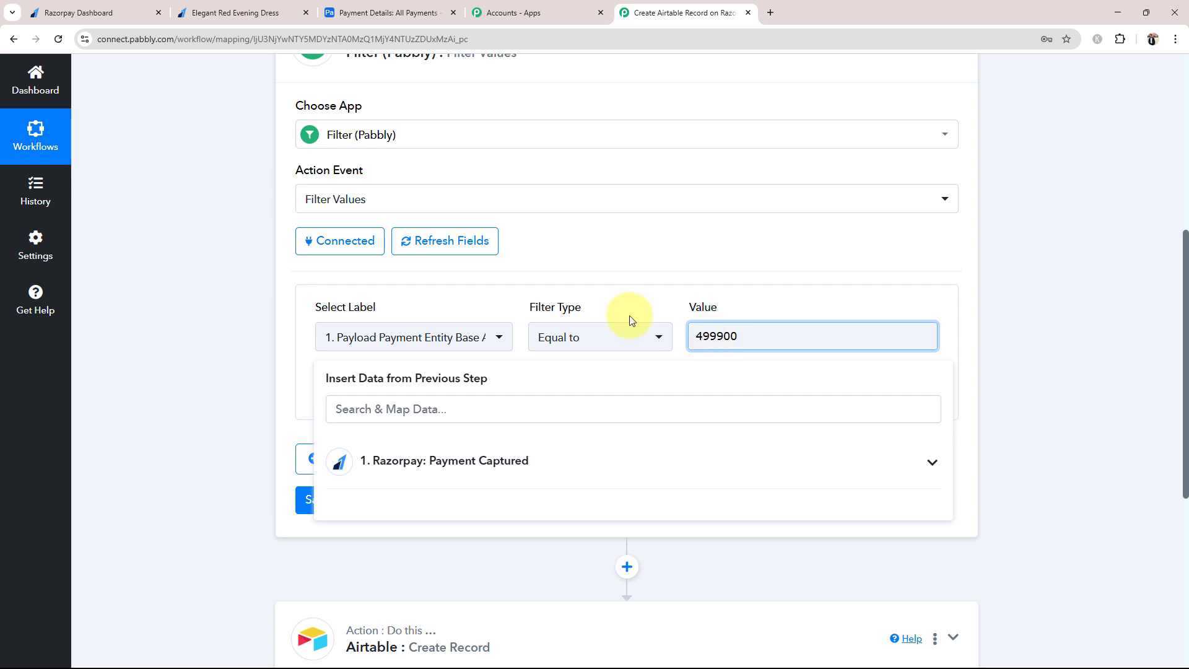
left_click(217, 427)
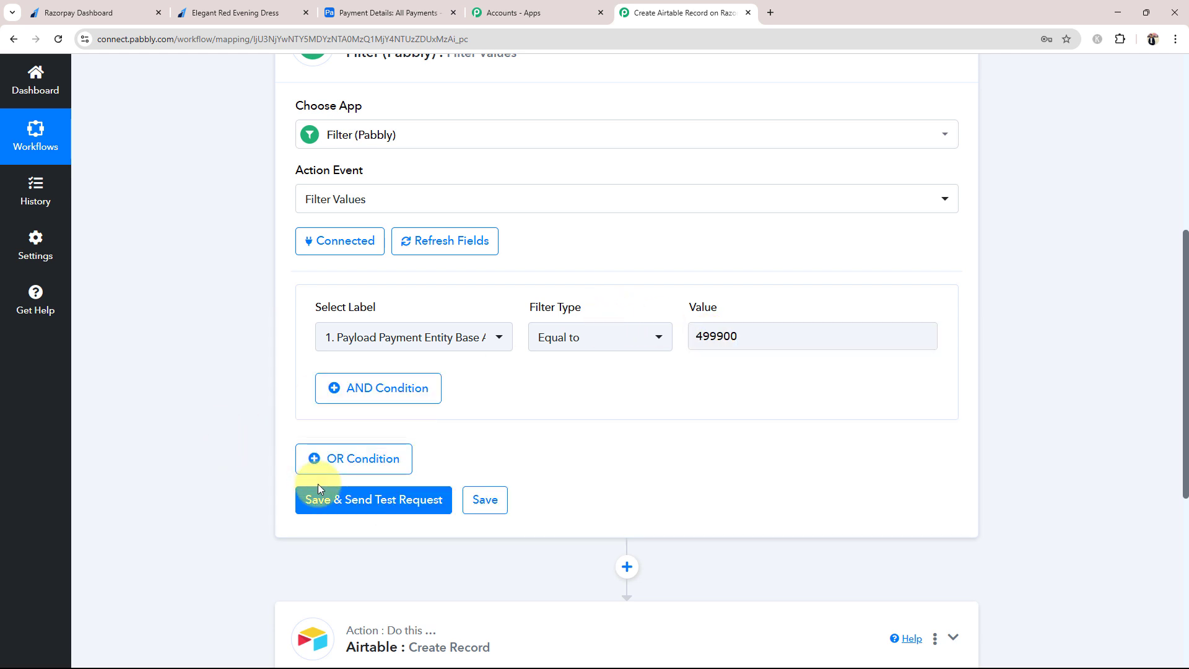
Save the filter, send a test request and check the message in the received response
left_click(311, 503)
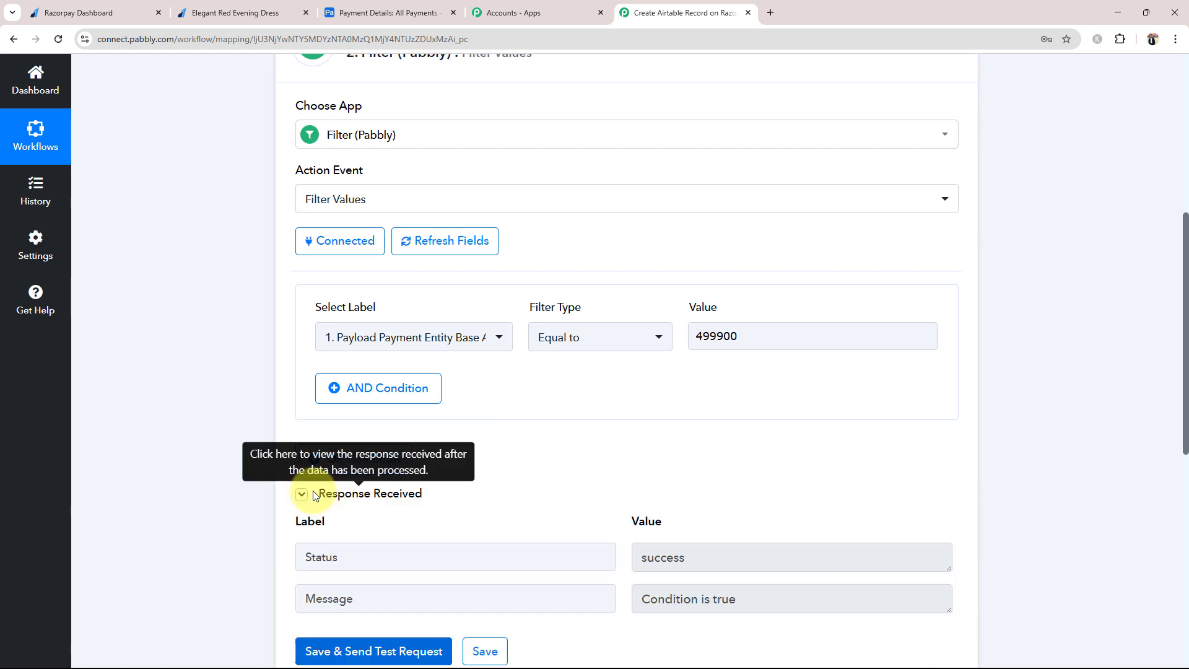
scroll(438, 476, "down", 2)
triple_click(765, 475)
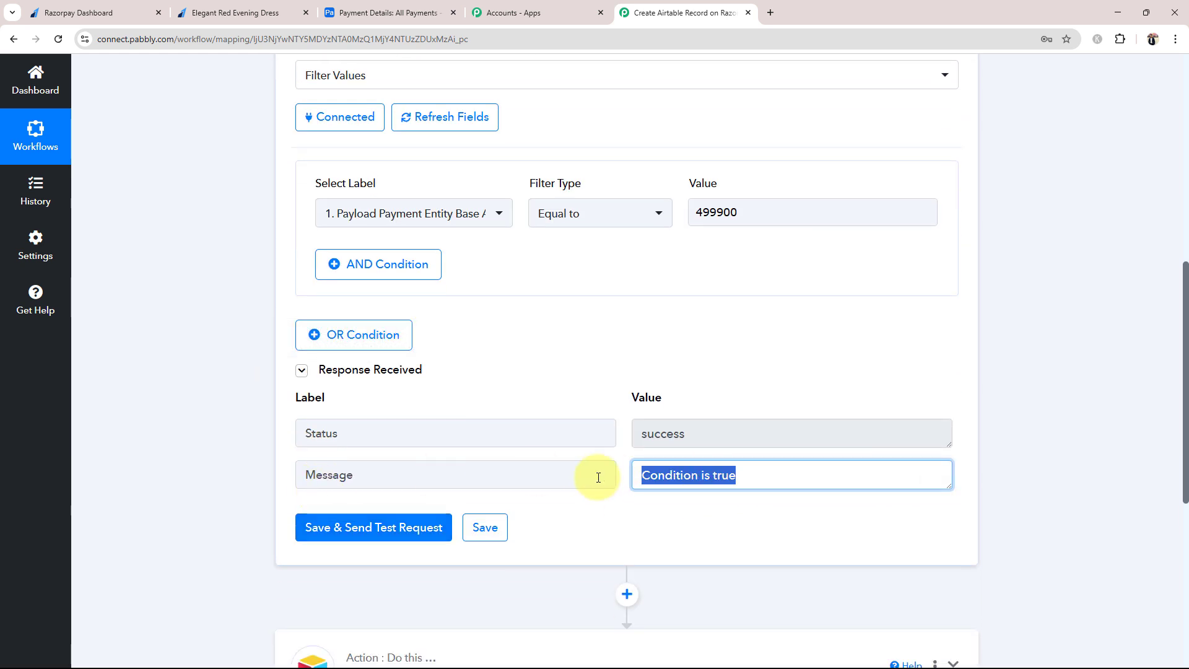
left_click(202, 422)
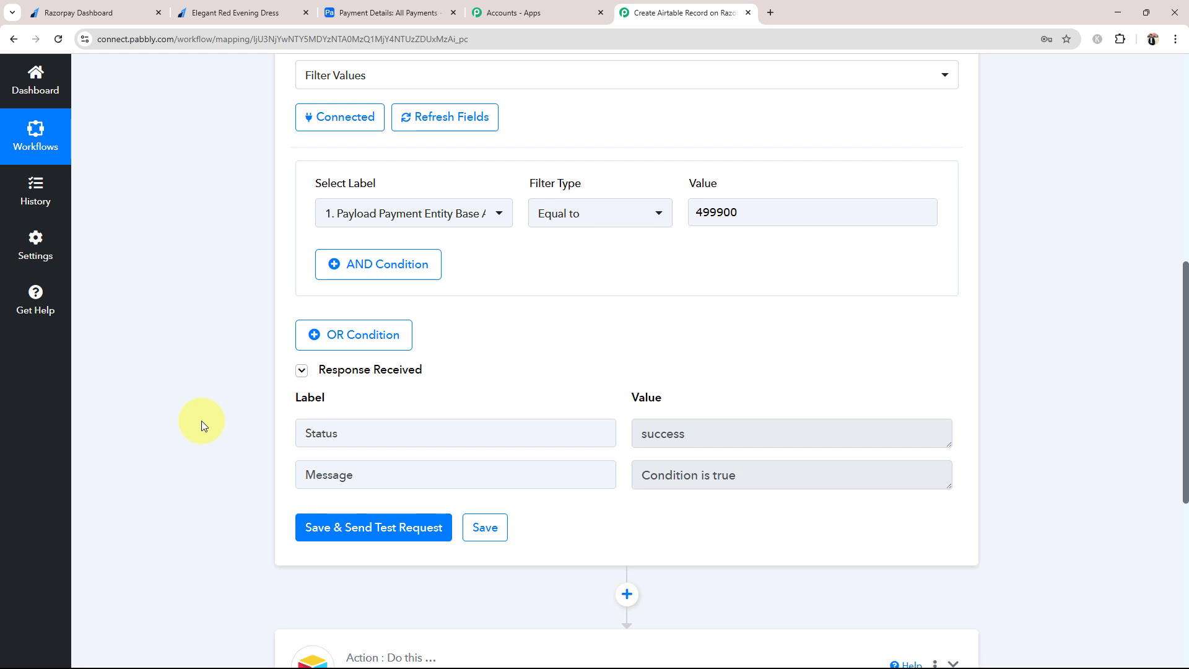
Try the filter with the value 49990, send another test request and check the response message
left_click(827, 217)
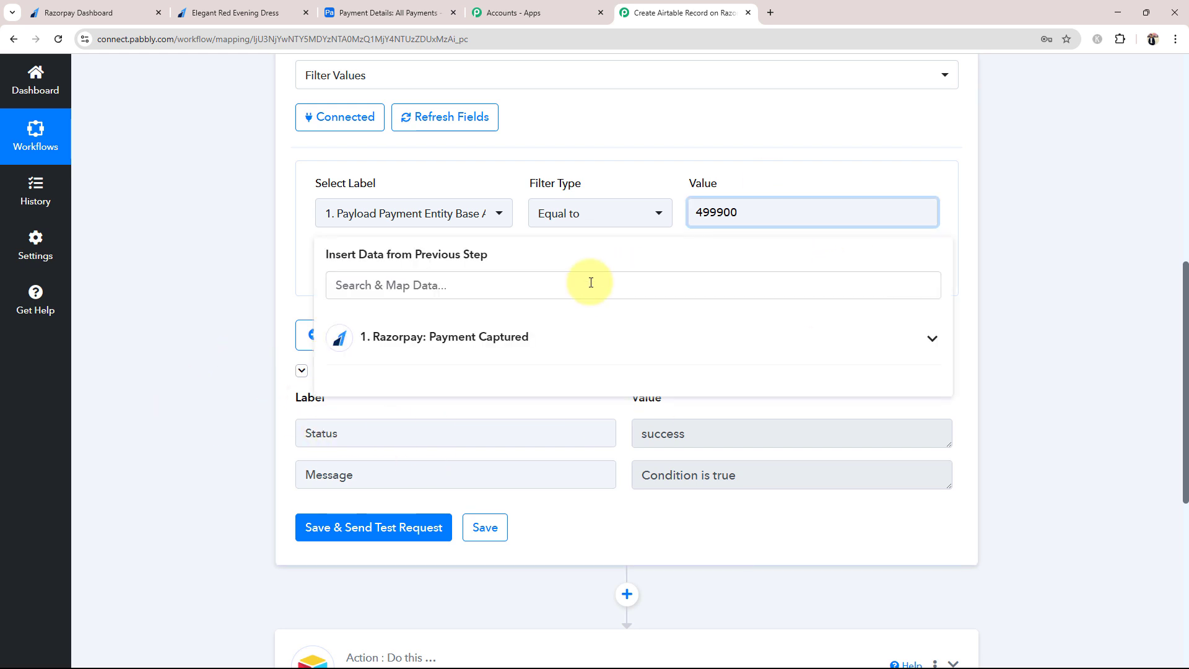
key("BackSpace")
left_click(221, 321)
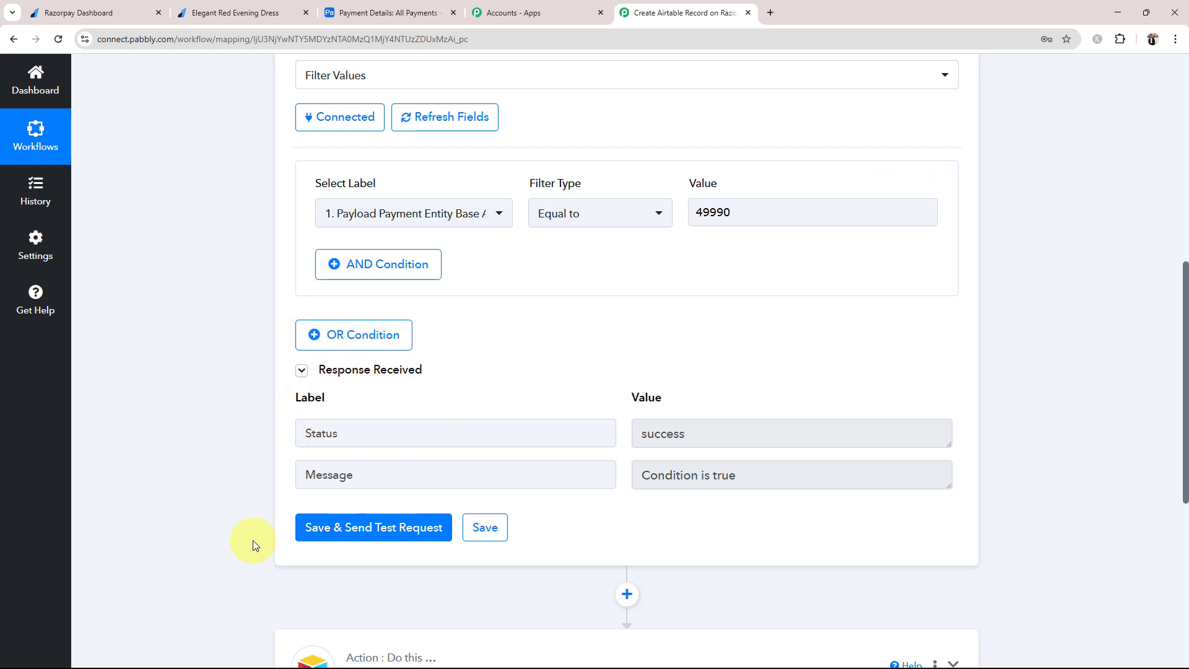
left_click(322, 526)
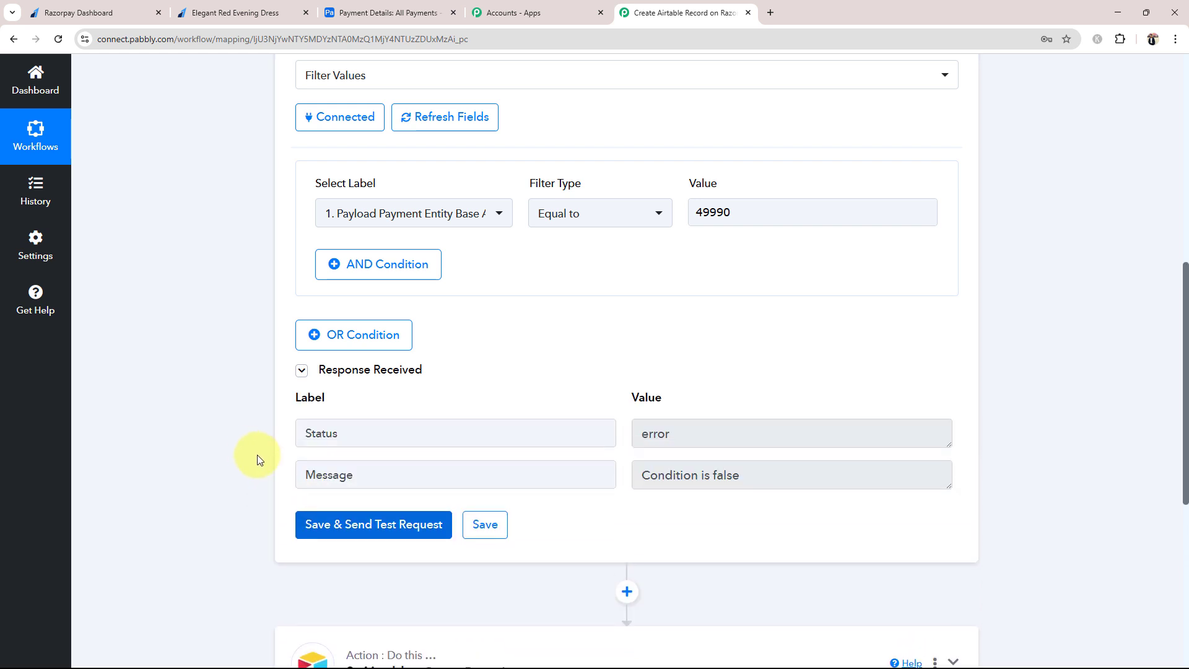
left_click_drag(770, 483, 637, 539)
left_click(197, 500)
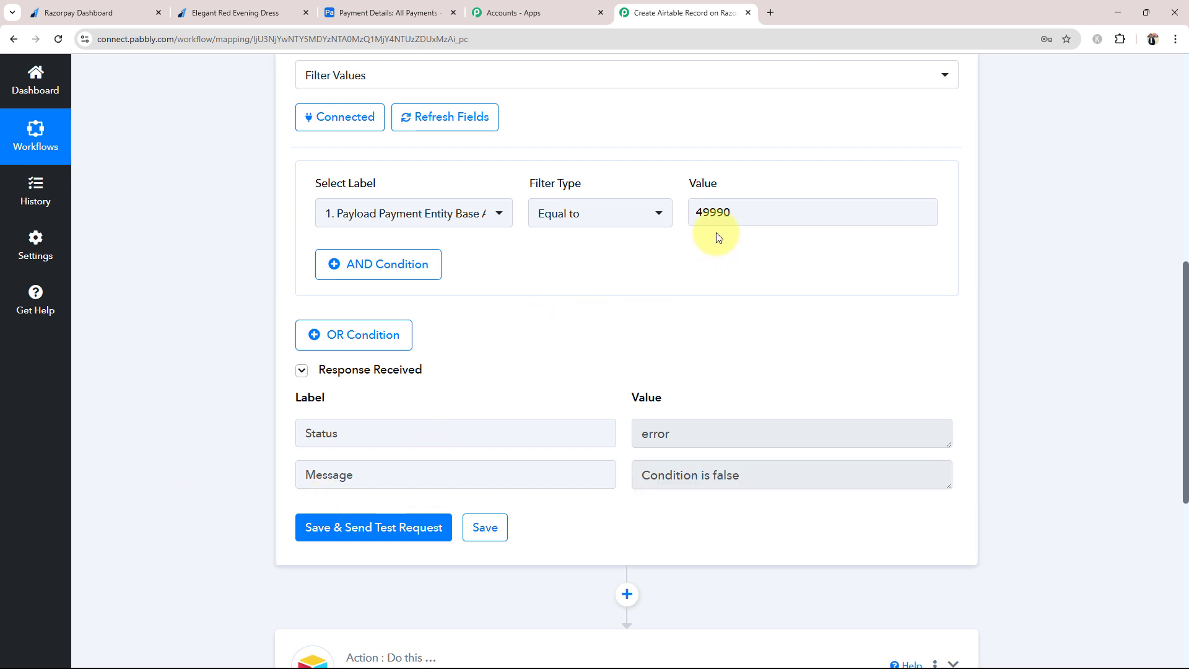
Set the filter value back to 499900, then save the filter and resend the test request
left_click(742, 199)
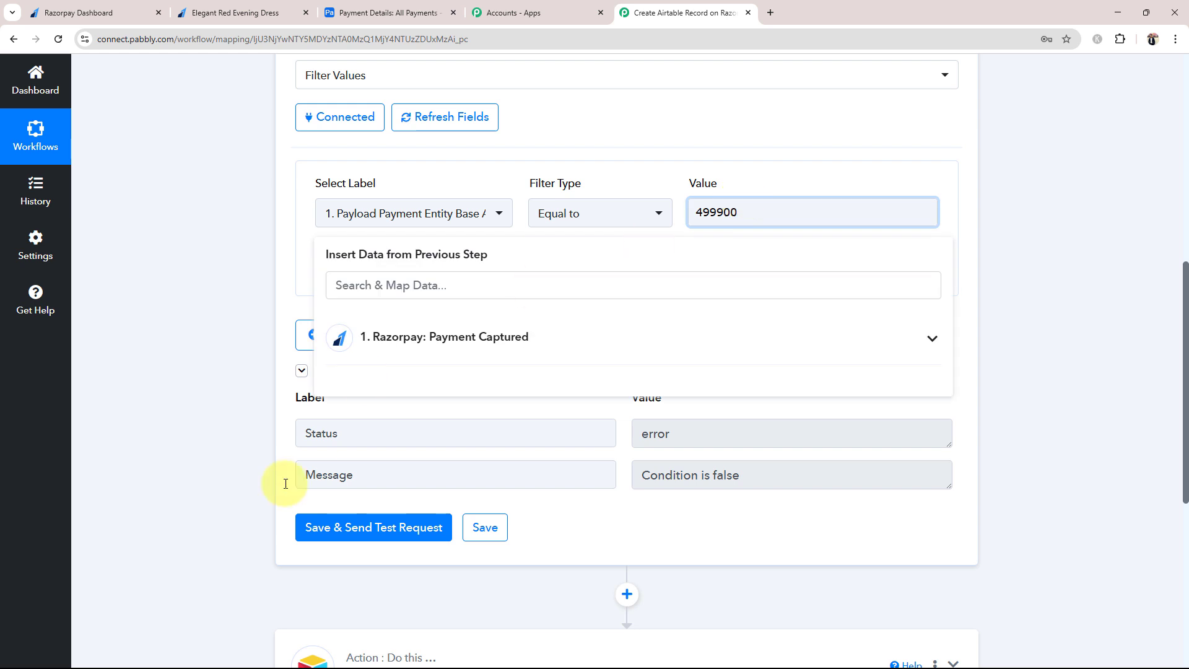
left_click(255, 487)
left_click(353, 530)
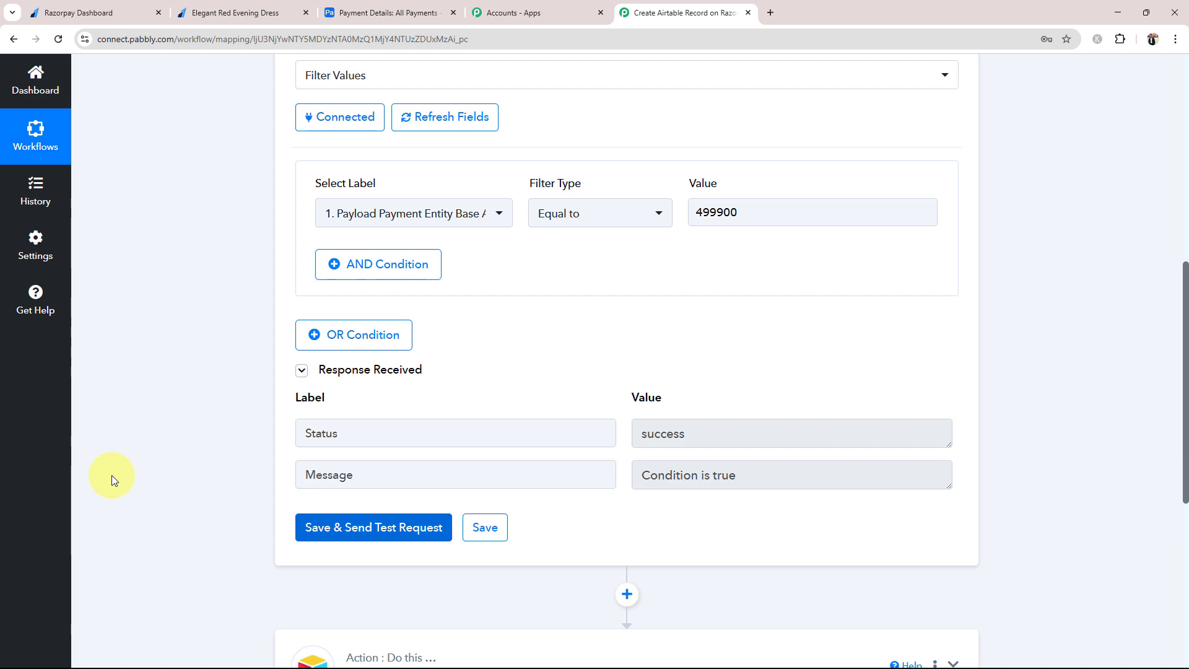
Collapse the Filter Values action and return to the overview of the workflow's steps
scroll(111, 475, "up", 4)
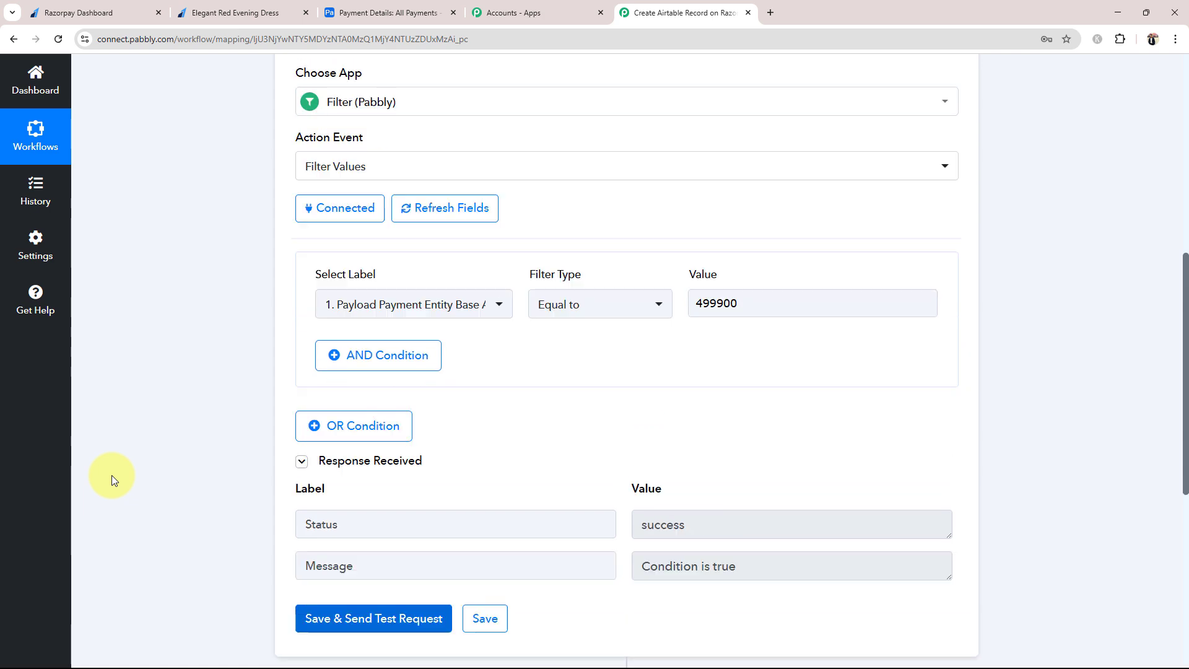
left_click(400, 203)
scroll(251, 269, "up", 2)
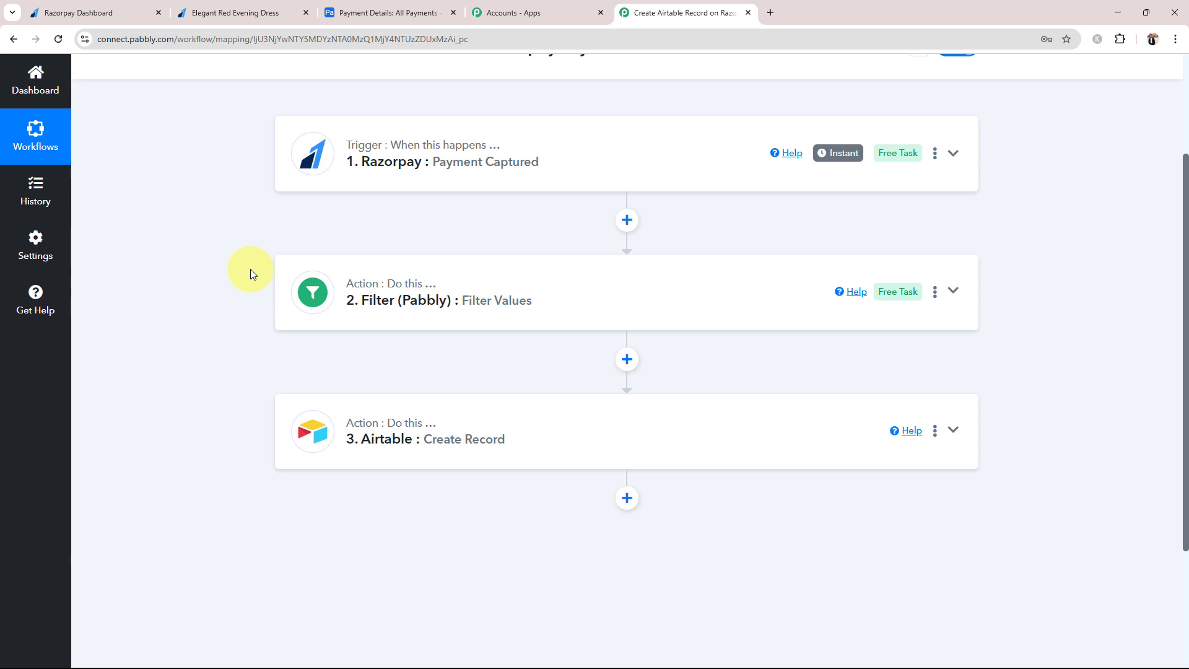
scroll(250, 269, "up", 3)
Expand the Airtable Create Record action and start a new Airtable connection with the name Airtable #7
scroll(213, 477, "down", 2)
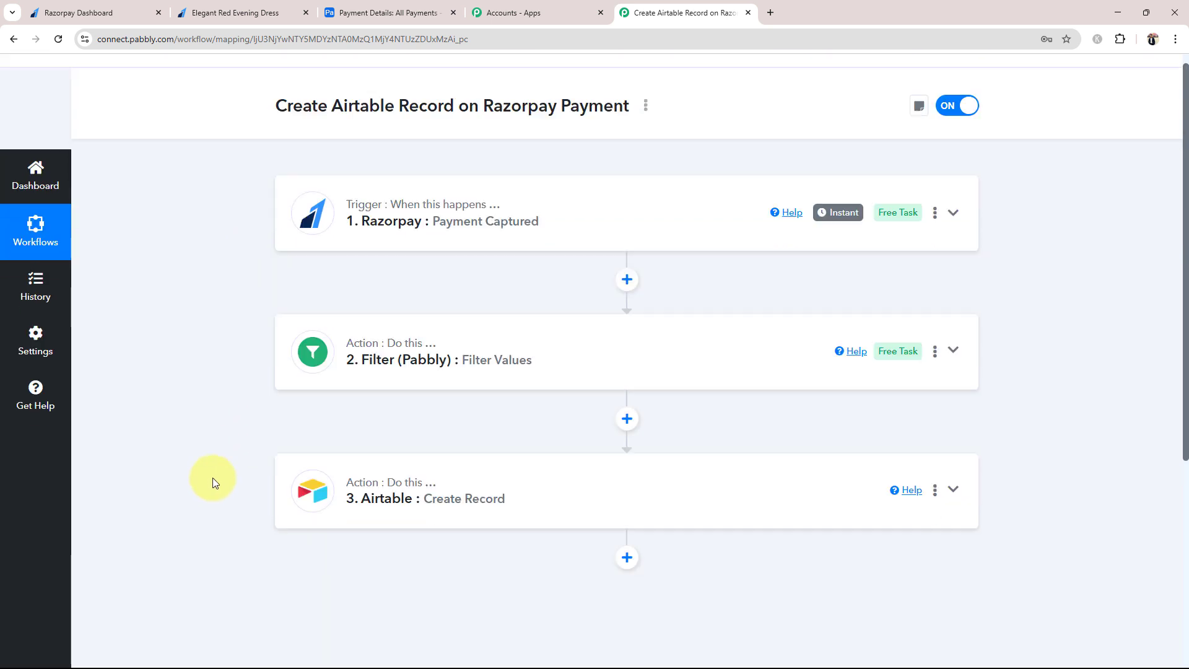
scroll(213, 478, "down", 2)
left_click(403, 353)
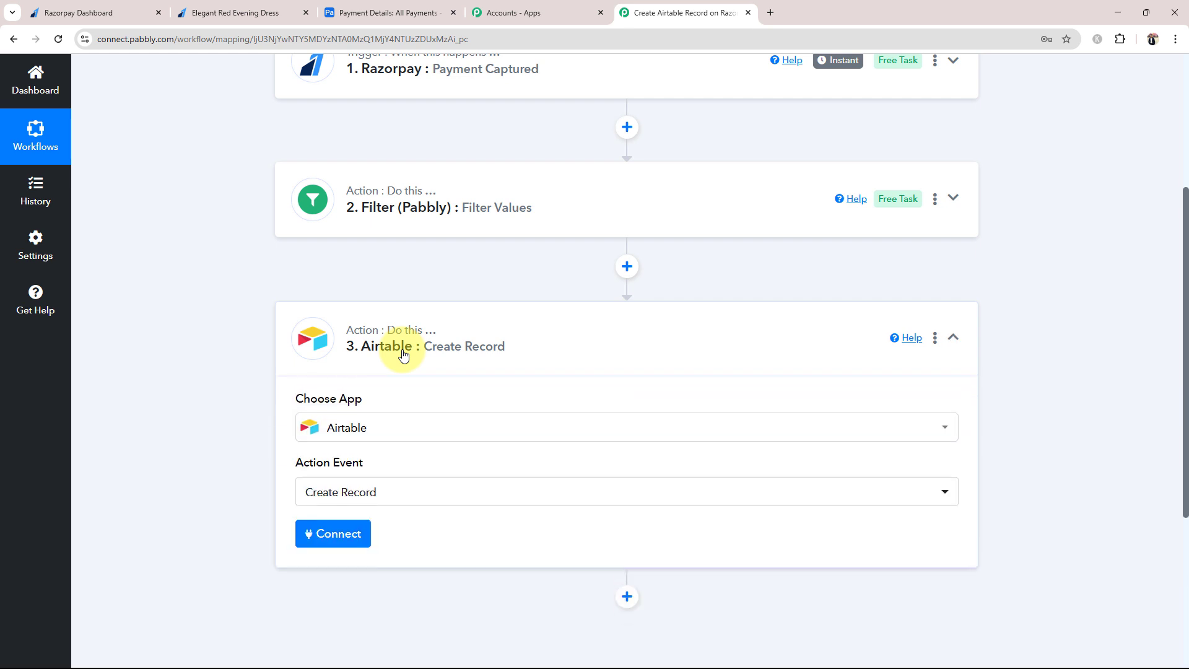
scroll(403, 353, "down", 2)
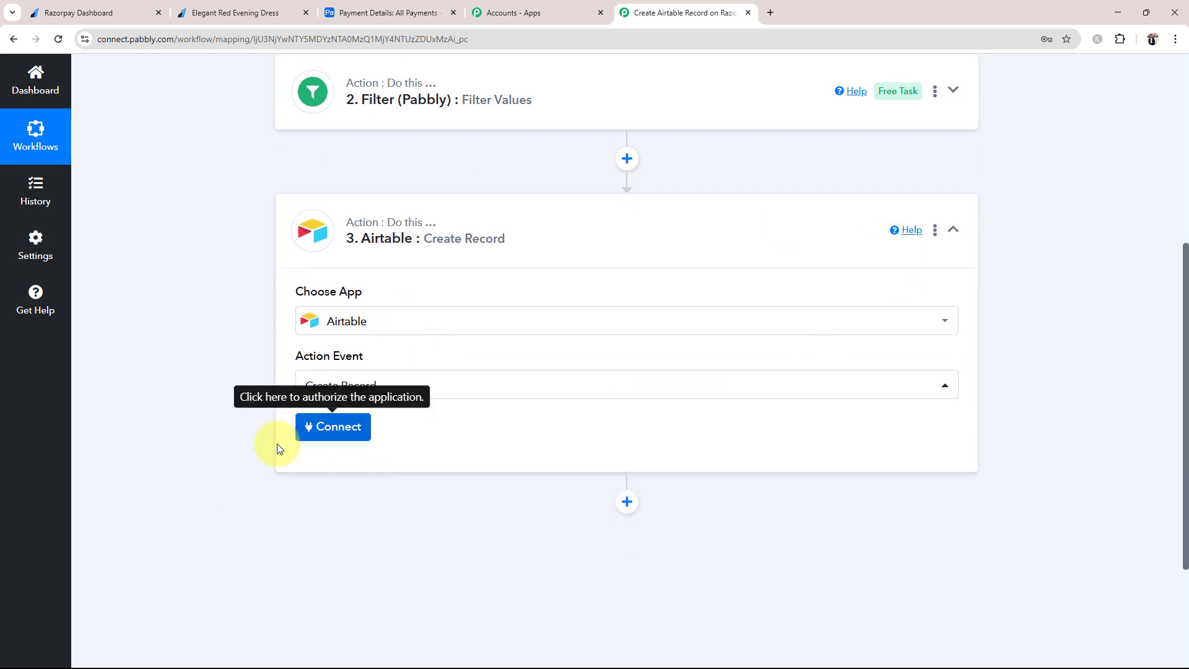
left_click(299, 434)
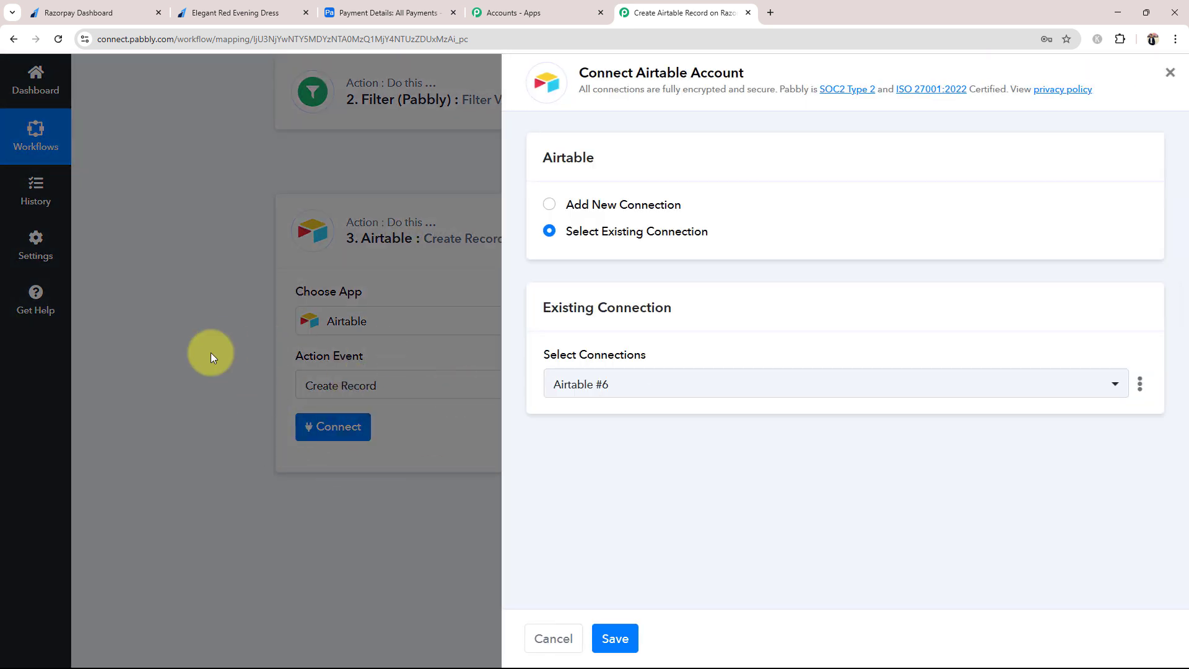
left_click(549, 207)
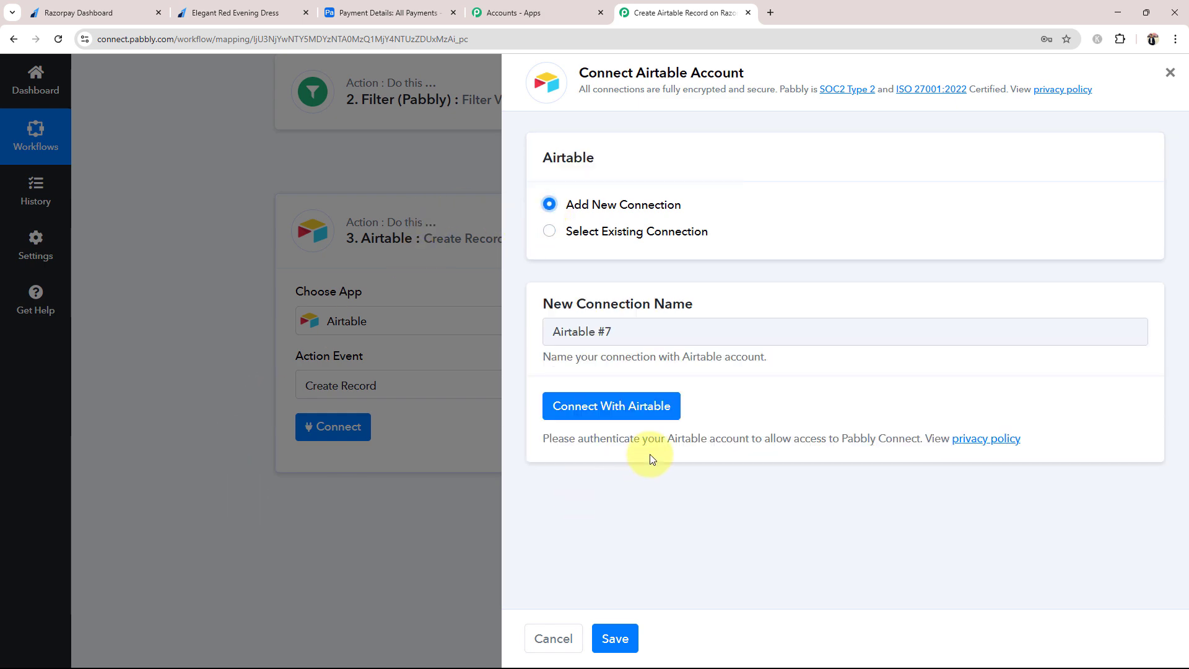
left_click(610, 407)
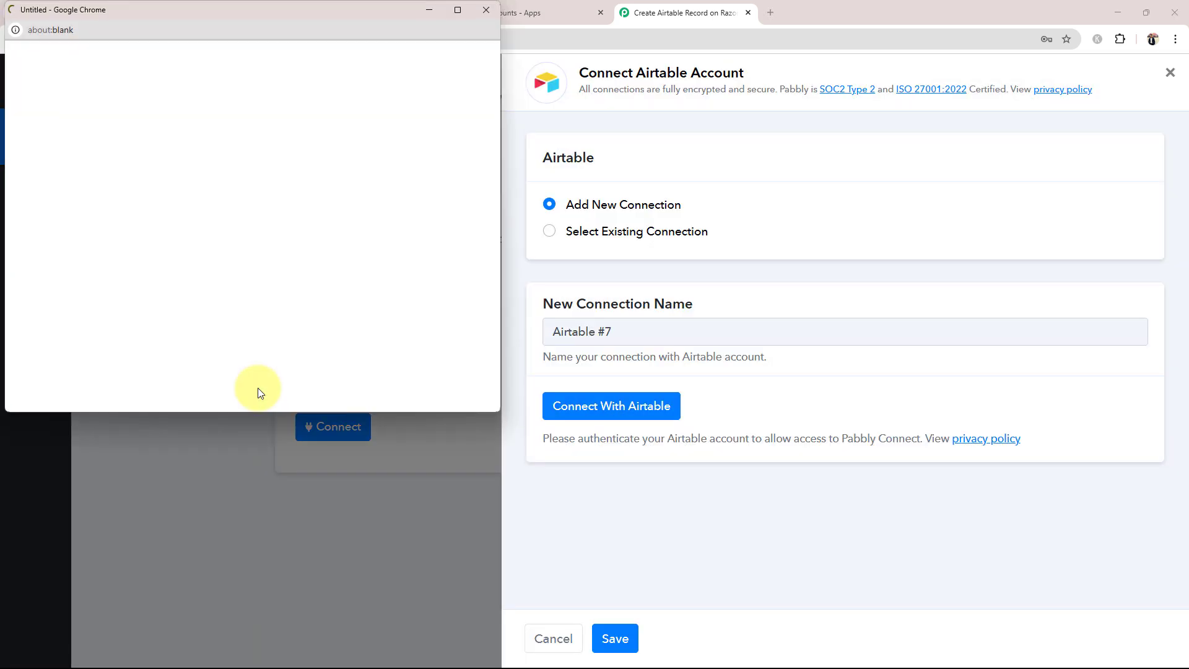
Add the Payment Details base to the Airtable authorization and grant Pabbly Connect access to it
scroll(285, 218, "down", 5)
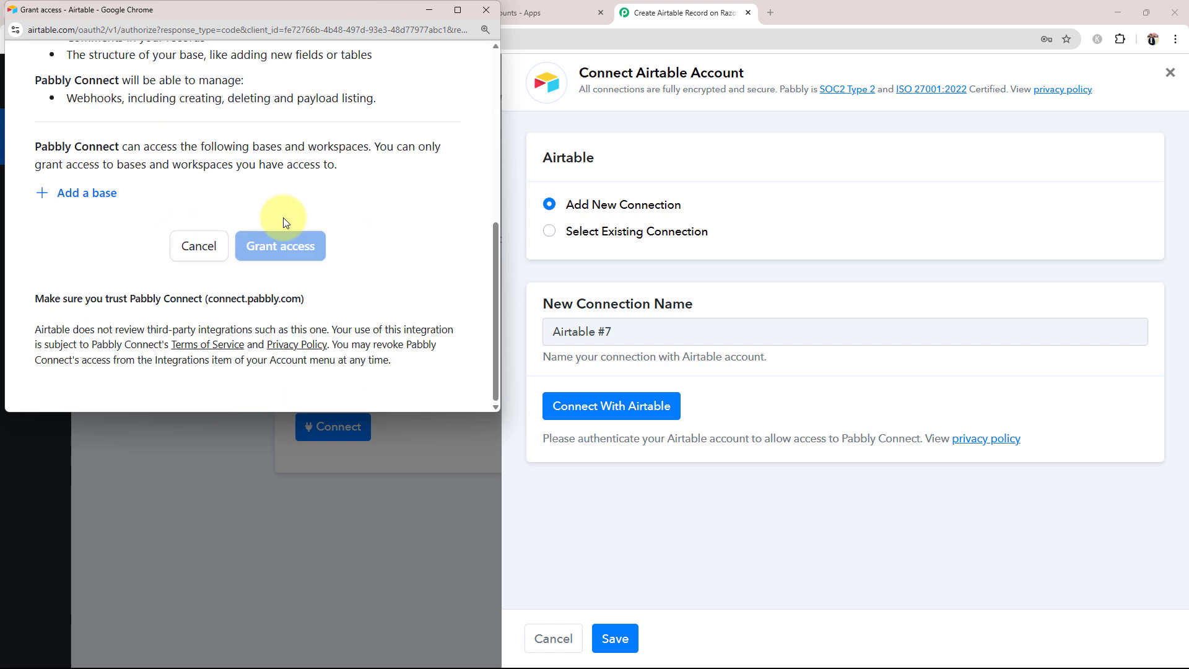
left_click(68, 193)
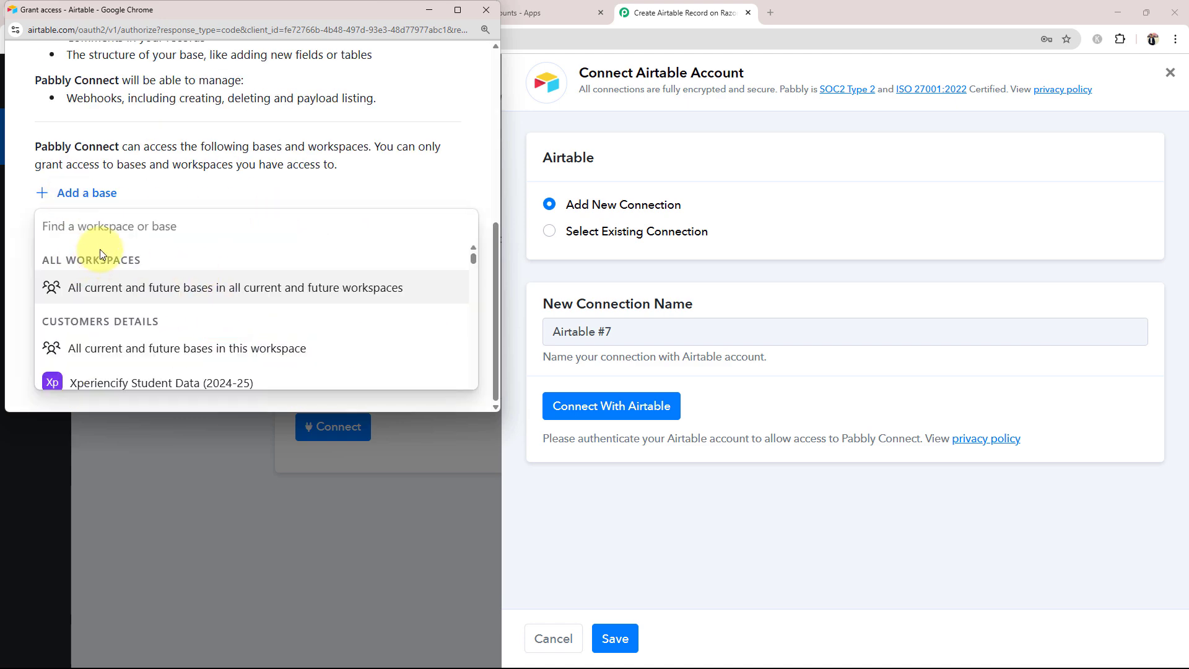
type("pay")
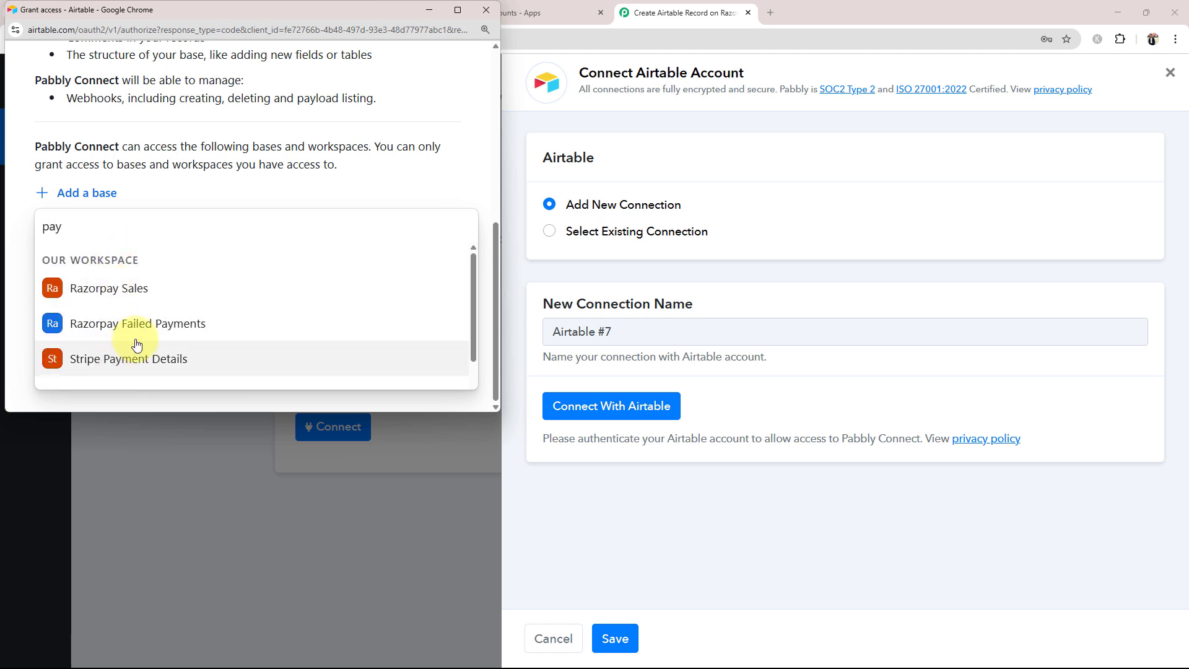
scroll(60, 322, "down", 2)
left_click(105, 360)
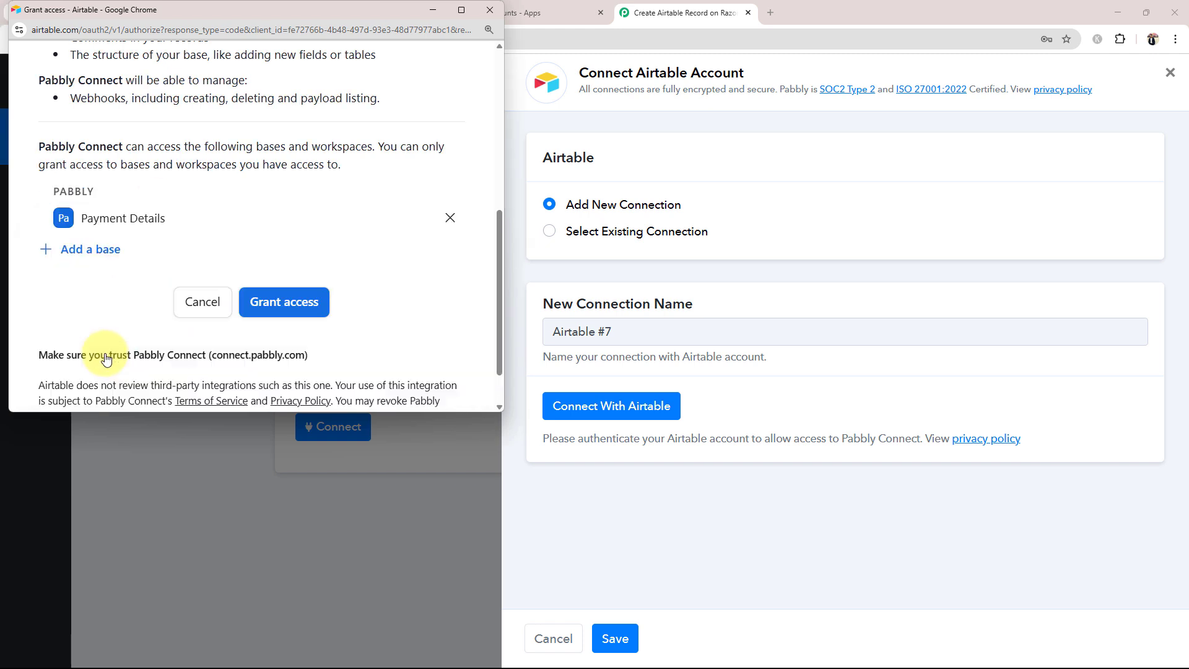
left_click(284, 301)
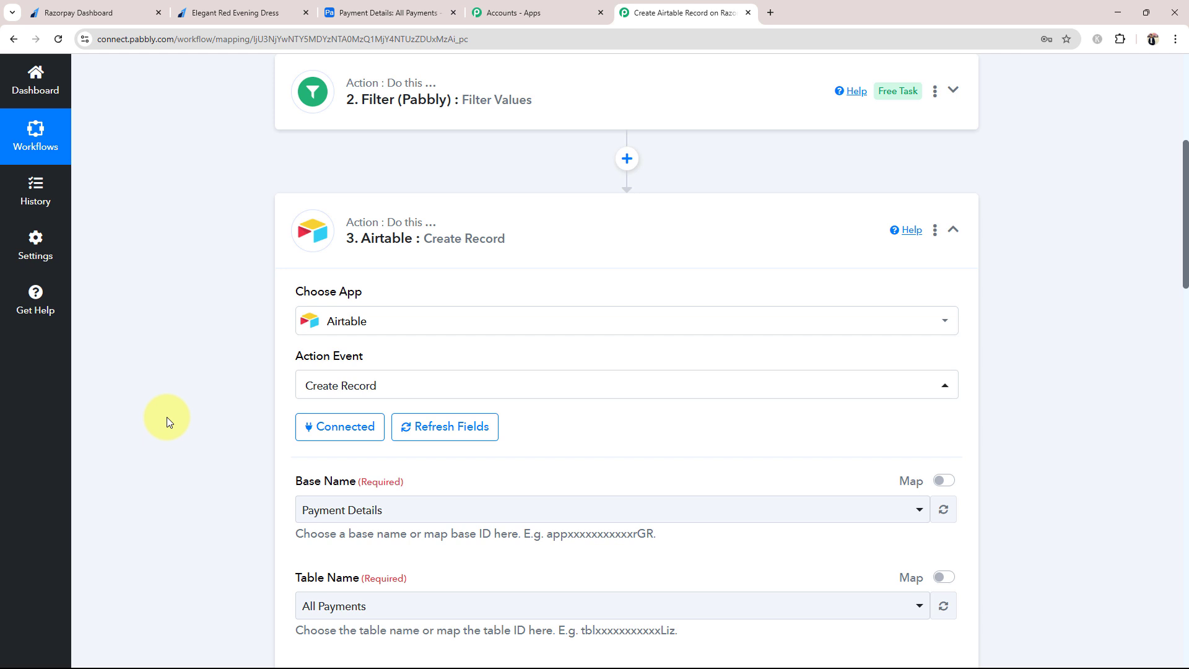
Choose the Payment Details base and the All Payments table for the Create Record action
scroll(166, 418, "down", 4)
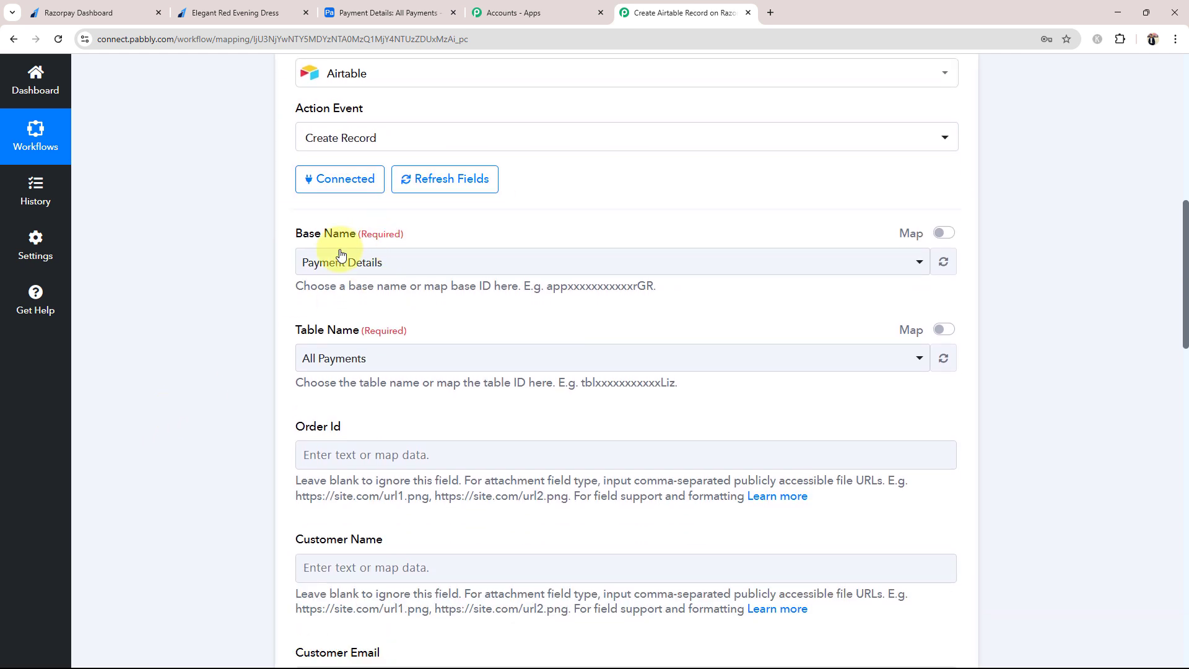
left_click(316, 262)
left_click(338, 334)
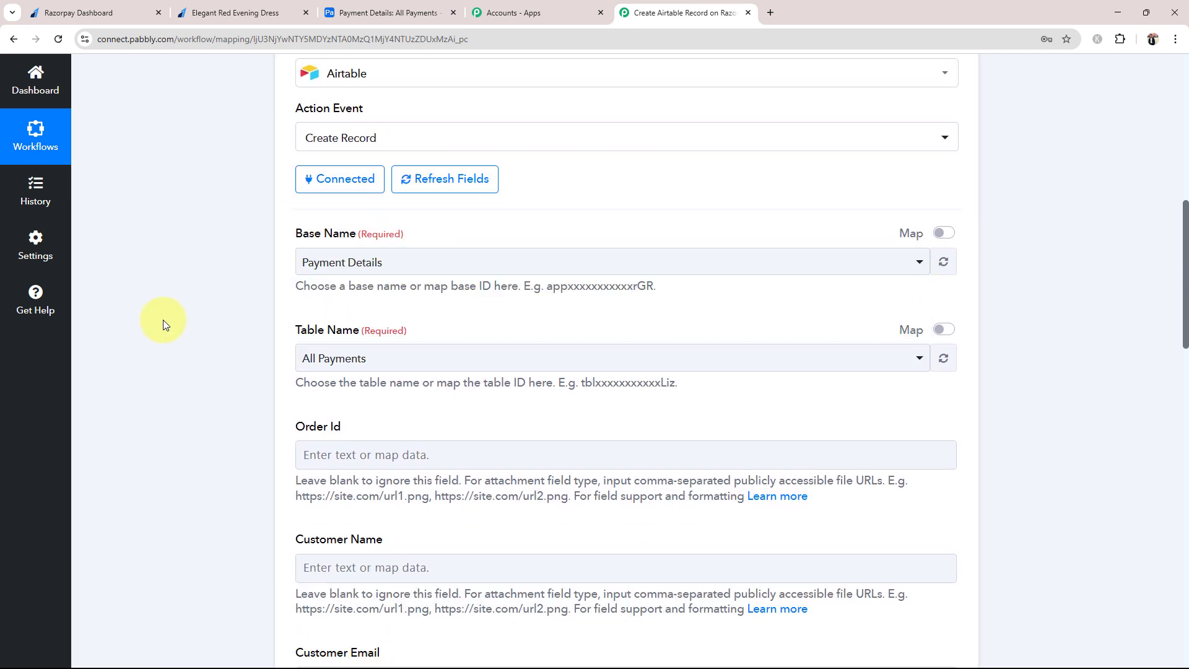
left_click(333, 366)
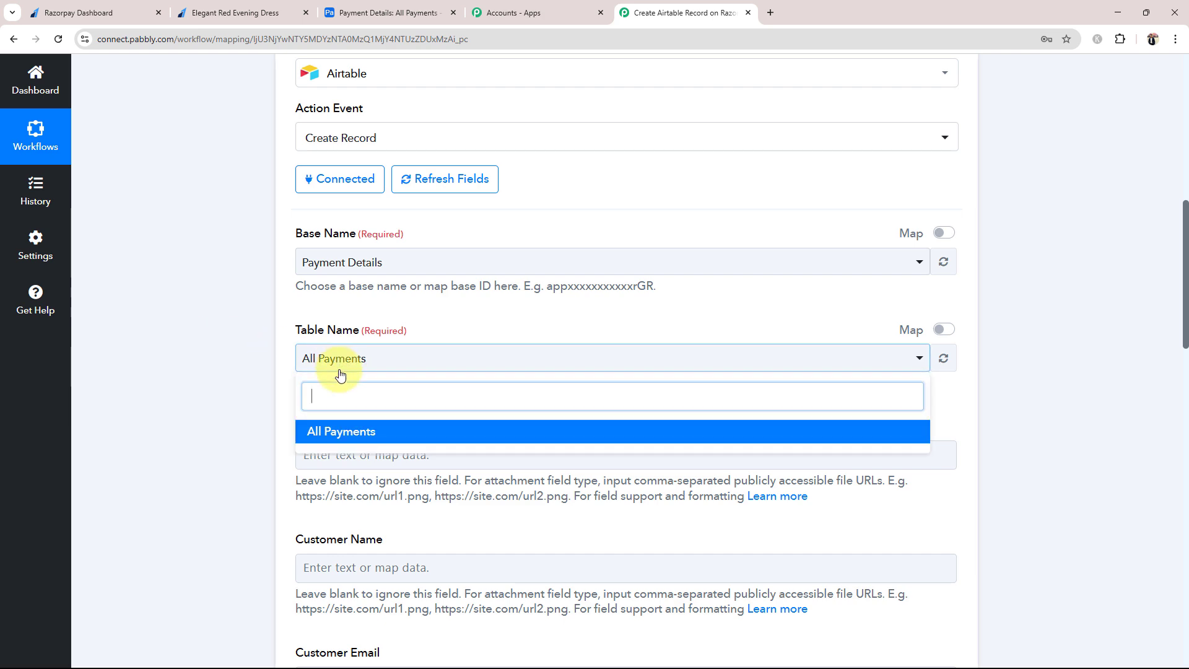
left_click(339, 441)
Compare the Create Record fields in Pabbly Connect with the columns of the All Payments table in Airtable
left_click(350, 13)
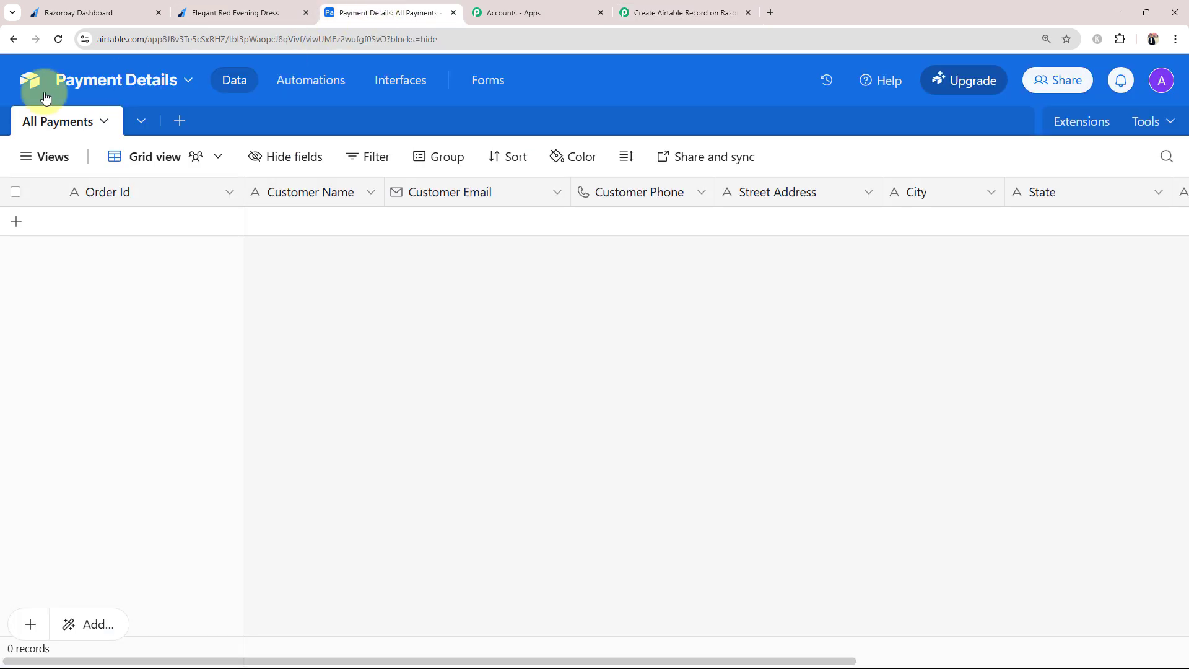
left_click(681, 12)
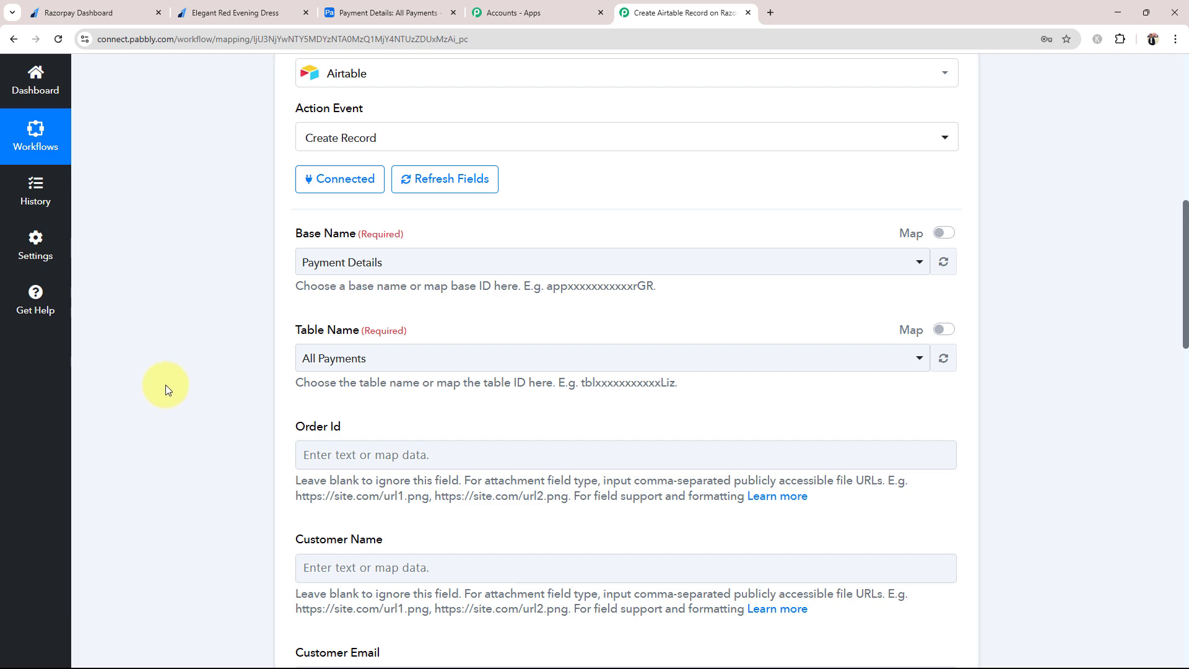
scroll(165, 388, "down", 3)
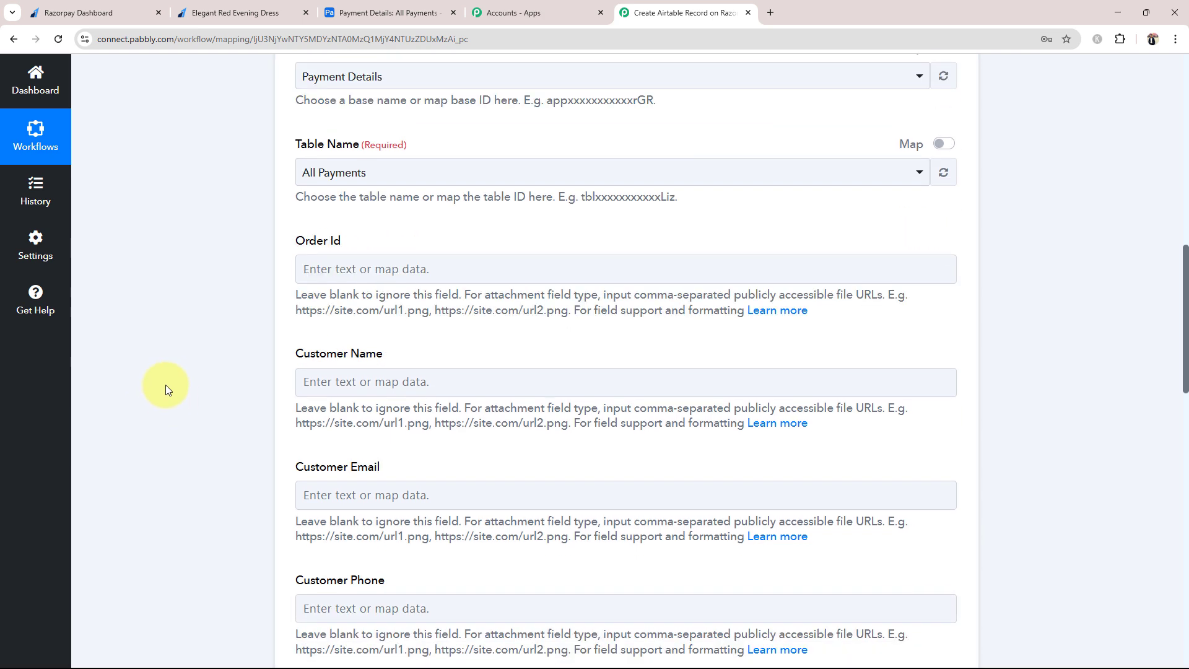
left_click(402, 6)
left_click(658, 11)
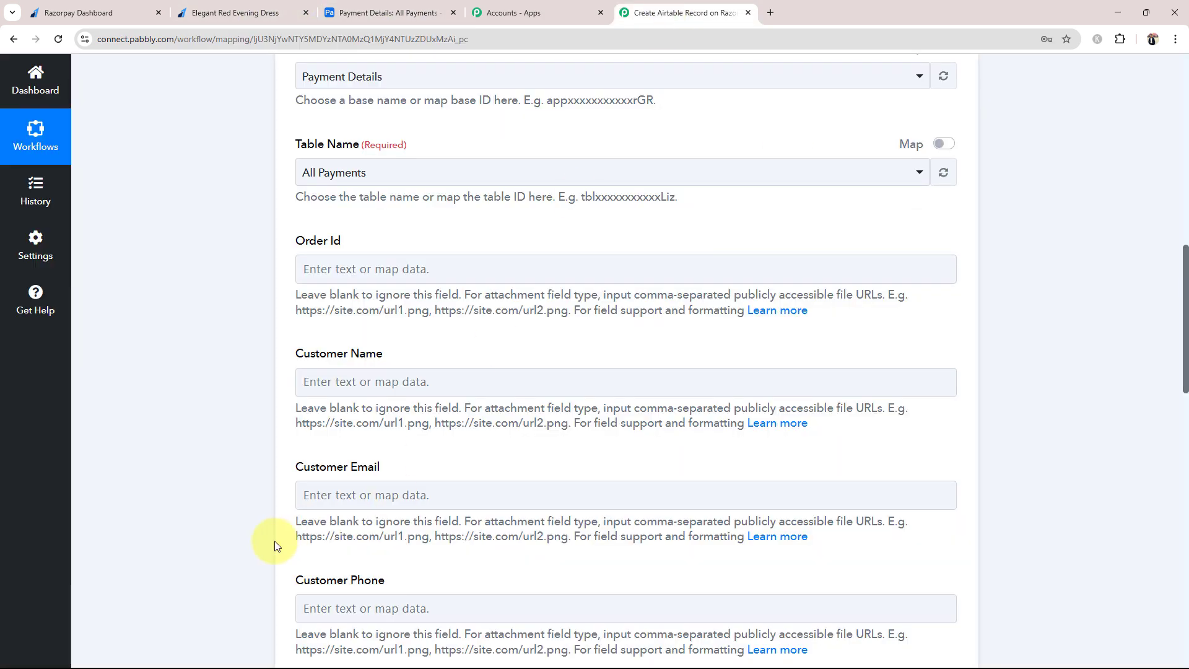
scroll(275, 545, "down", 12)
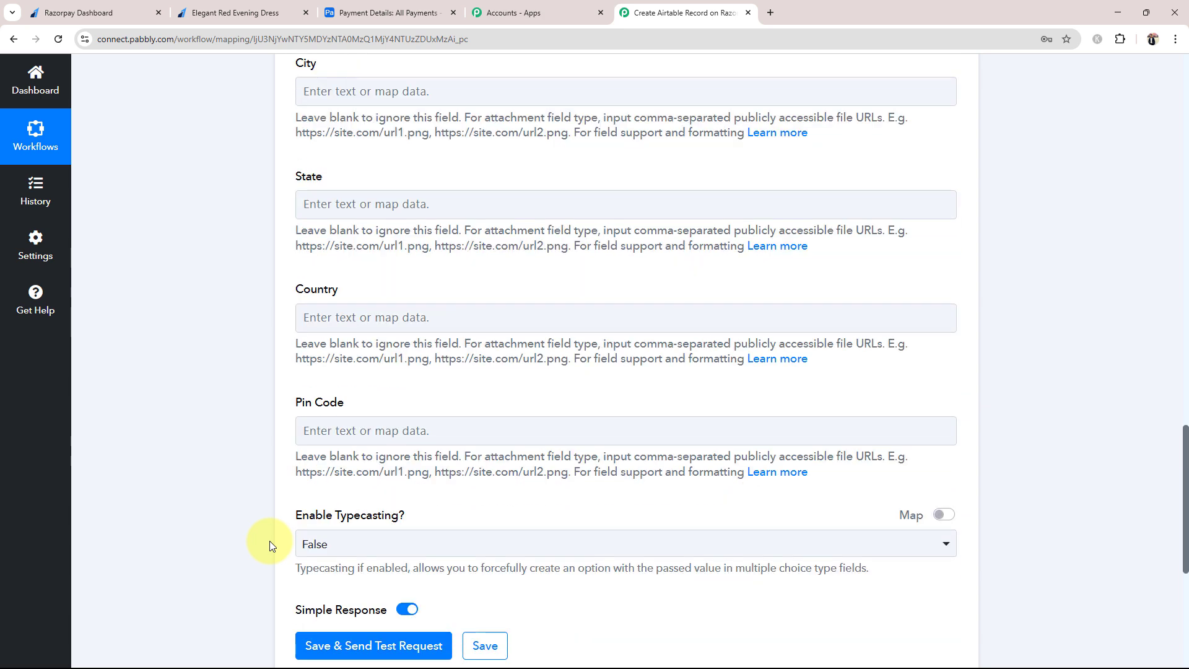
scroll(270, 545, "up", 12)
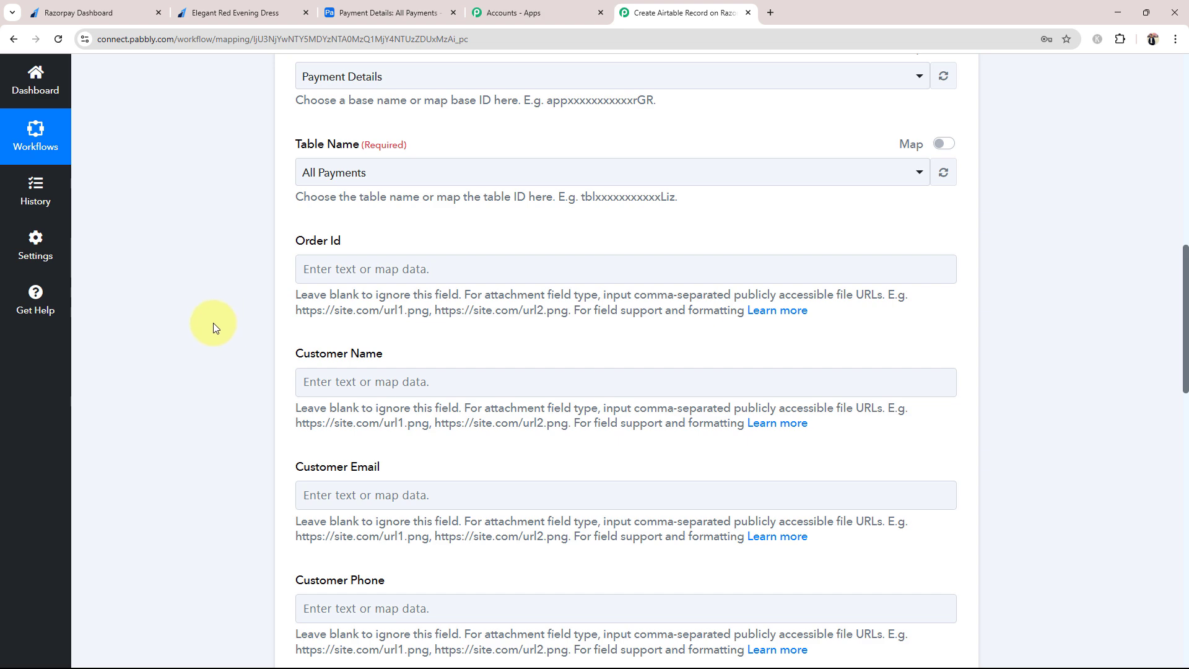
scroll(212, 324, "down", 2)
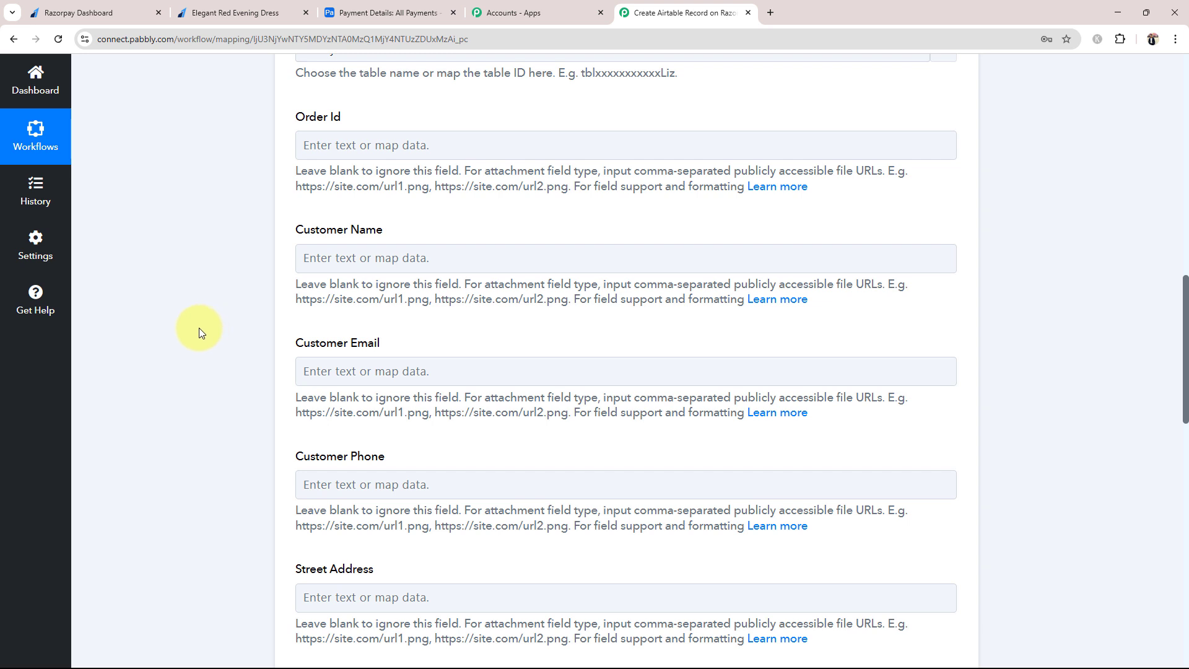
scroll(199, 328, "up", 2)
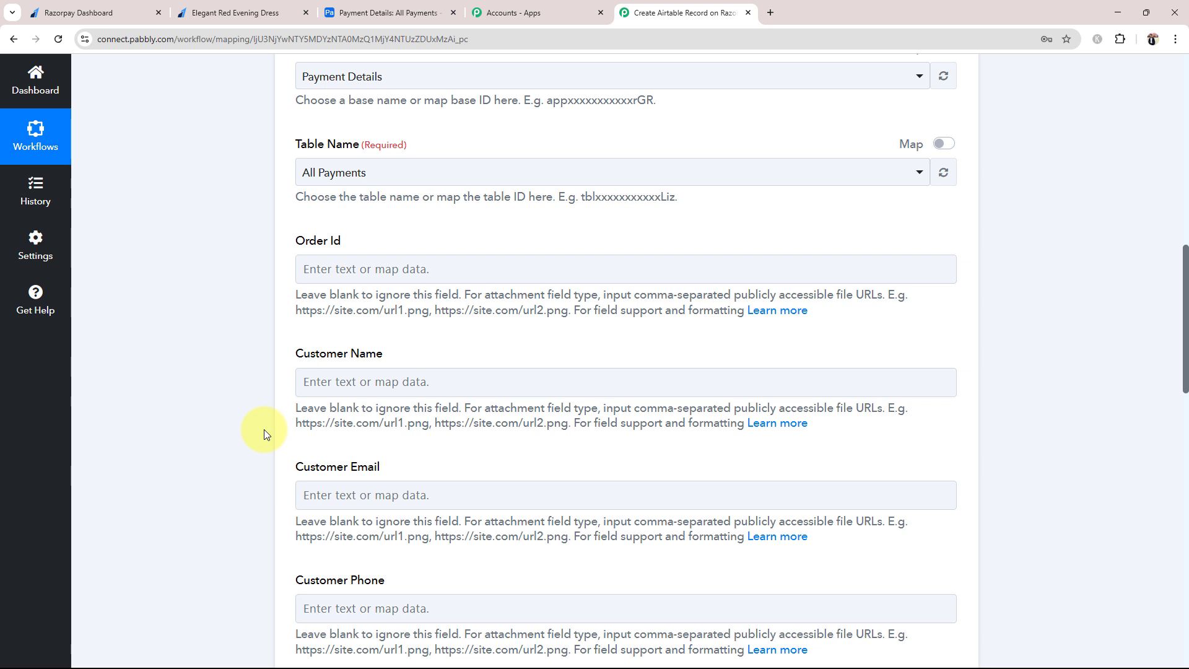
Map the Order Id field to Payload Payment Entity Order Id from the Razorpay trigger
scroll(342, 340, "down", 2)
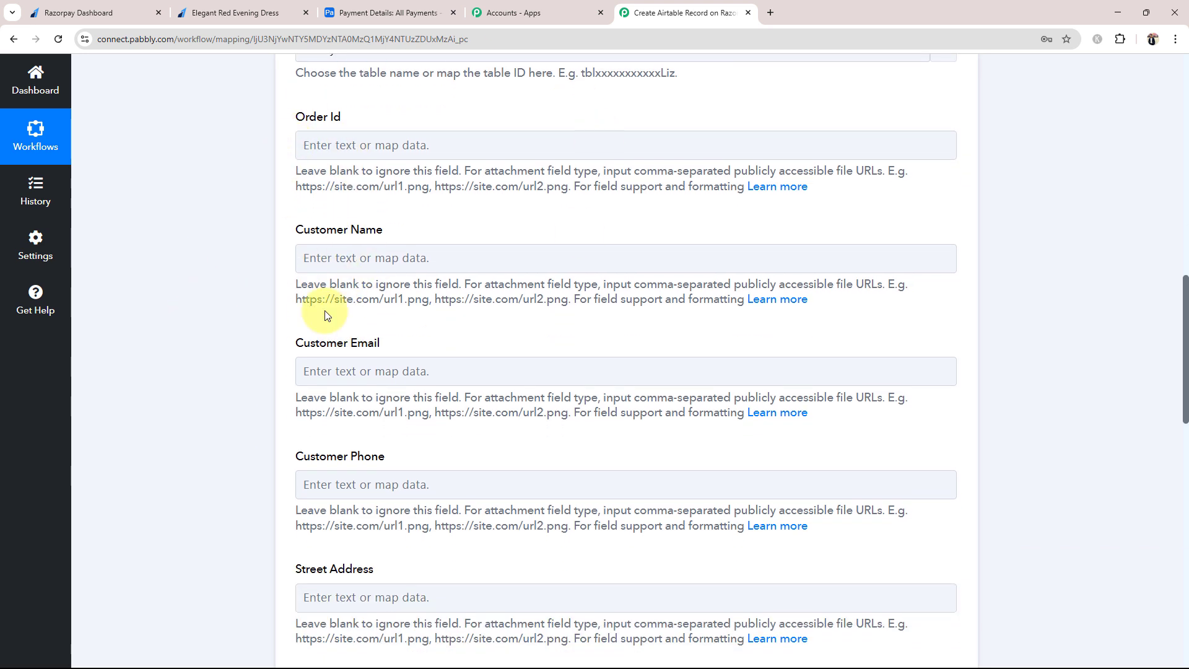
left_click(301, 144)
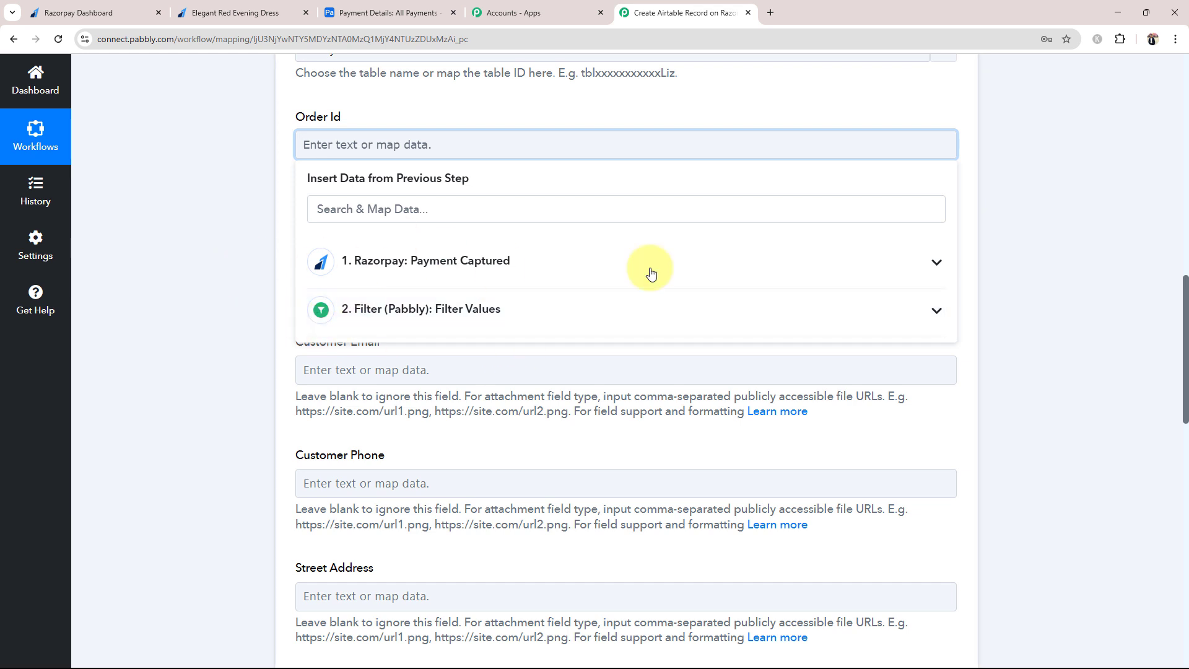
left_click(913, 267)
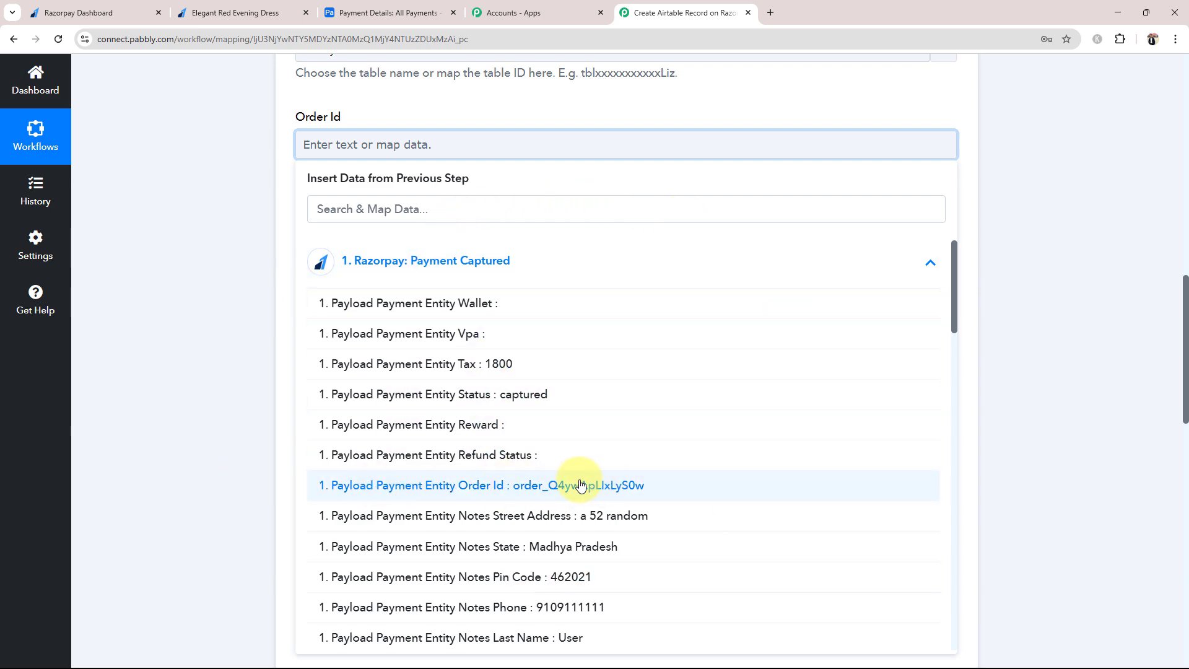
left_click(559, 485)
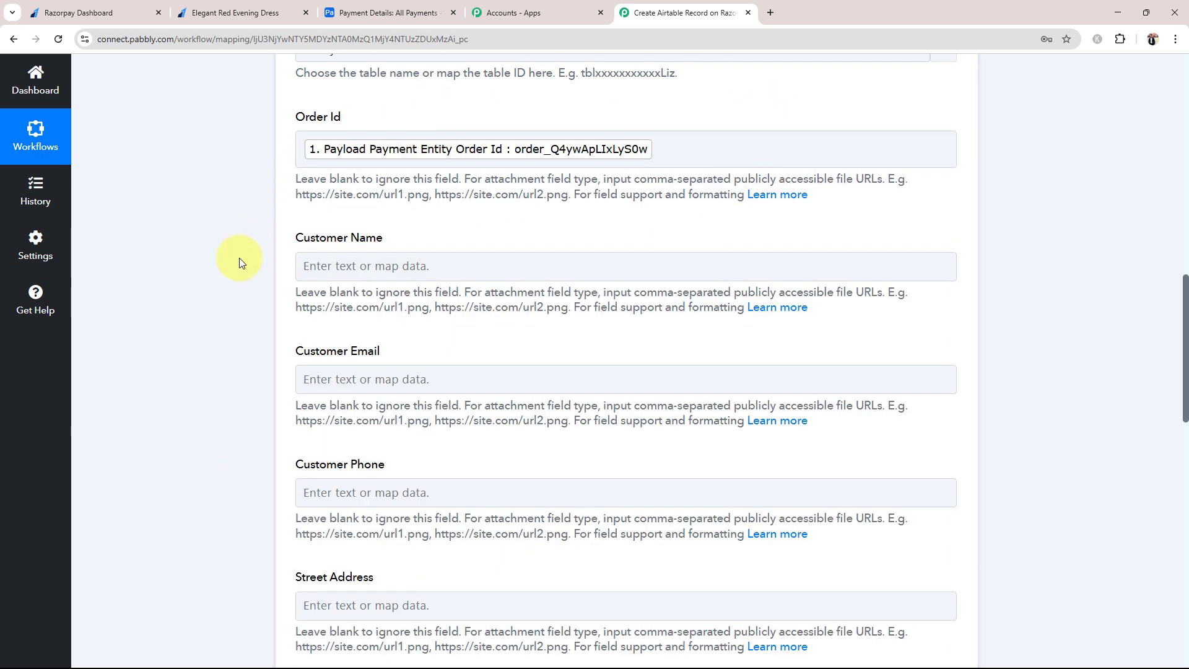
Map the Customer Name field to the Razorpay Notes First Name followed by Notes Last Name
scroll(223, 273, "down", 1)
left_click(365, 208)
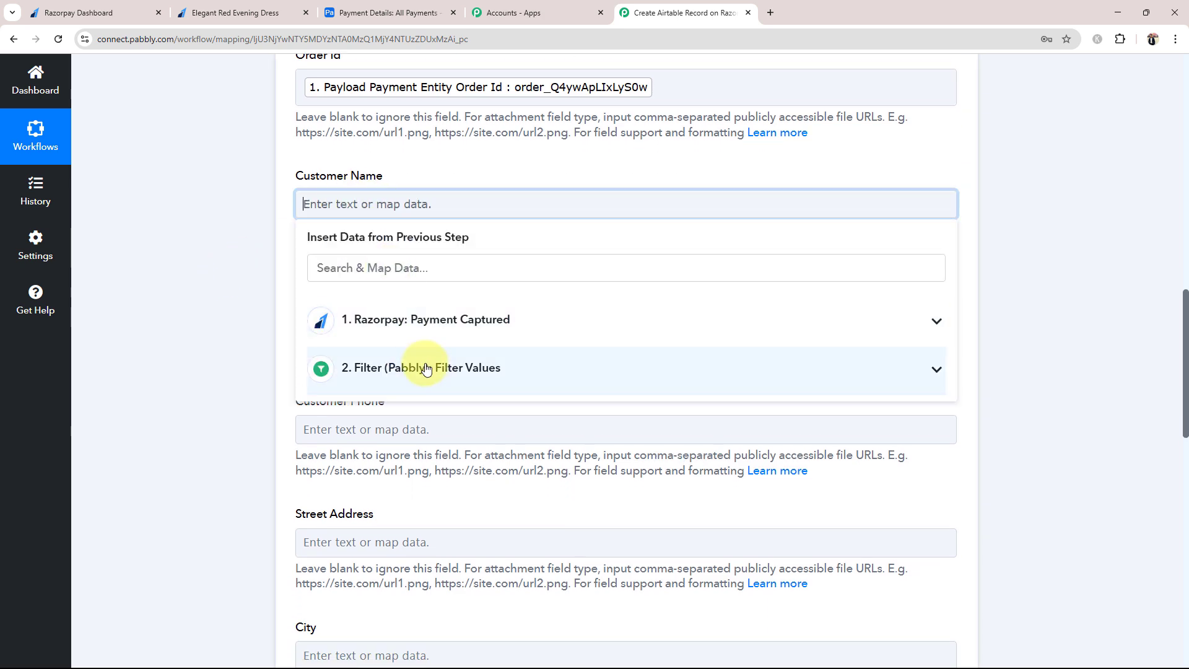
left_click(426, 320)
scroll(449, 422, "down", 4)
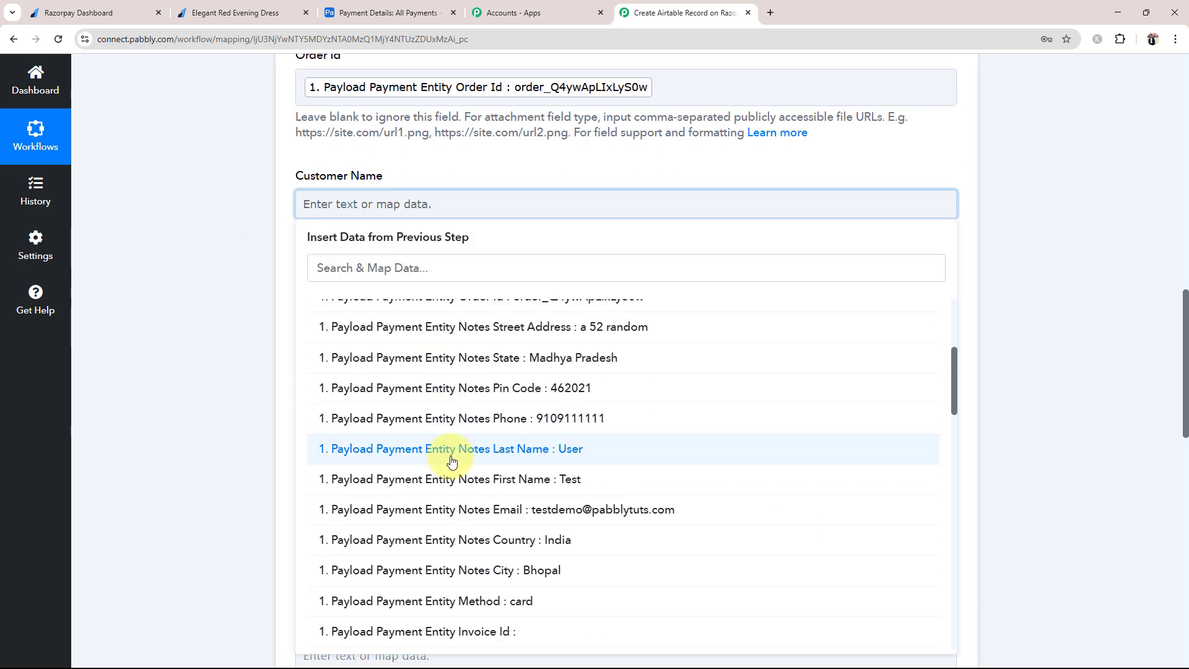
left_click(458, 478)
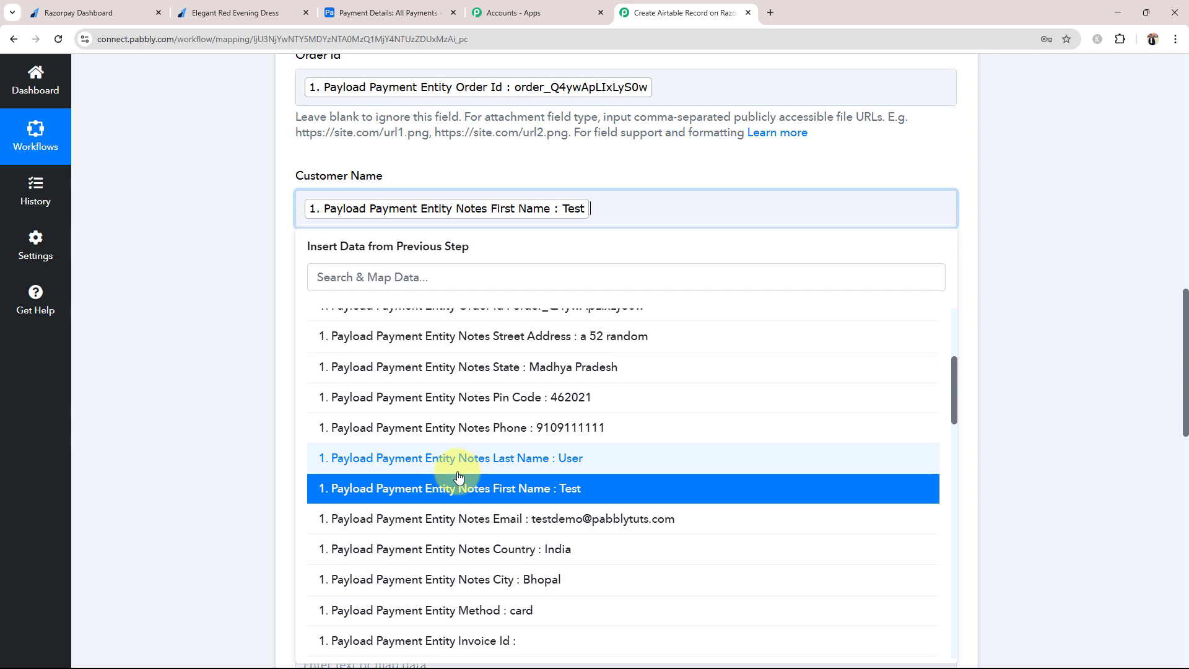
left_click(457, 472)
left_click(209, 375)
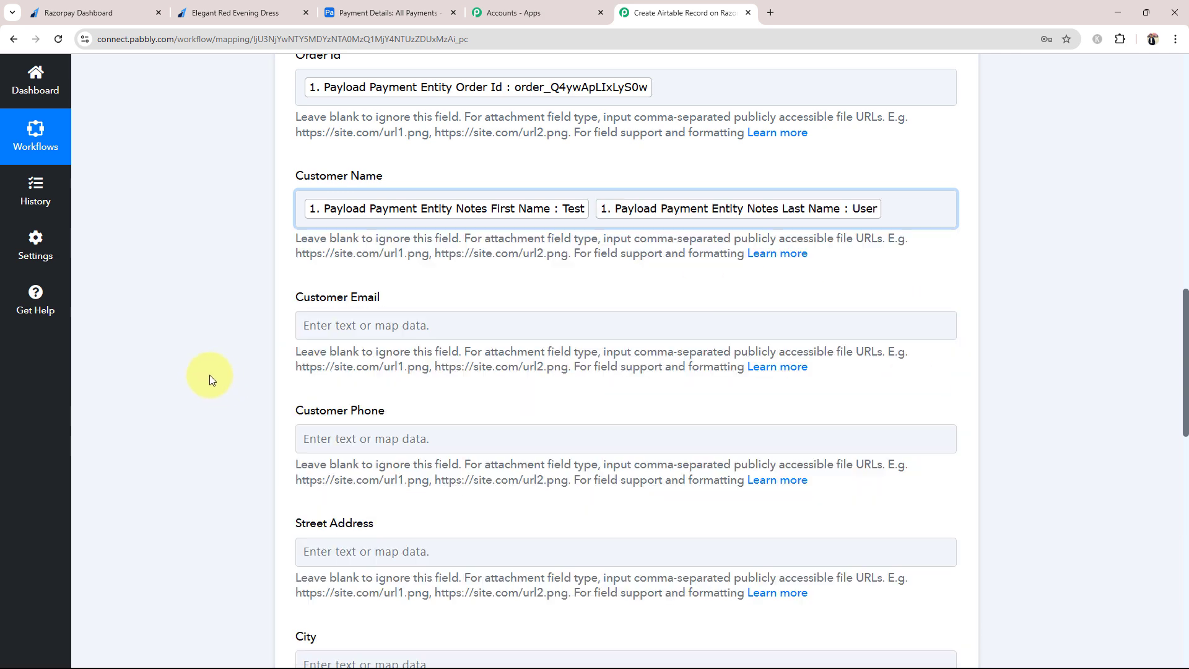
Map the Customer Email field to Payload Payment Entity Notes Email from the Razorpay trigger
scroll(238, 373, "down", 3)
left_click(387, 137)
left_click(397, 256)
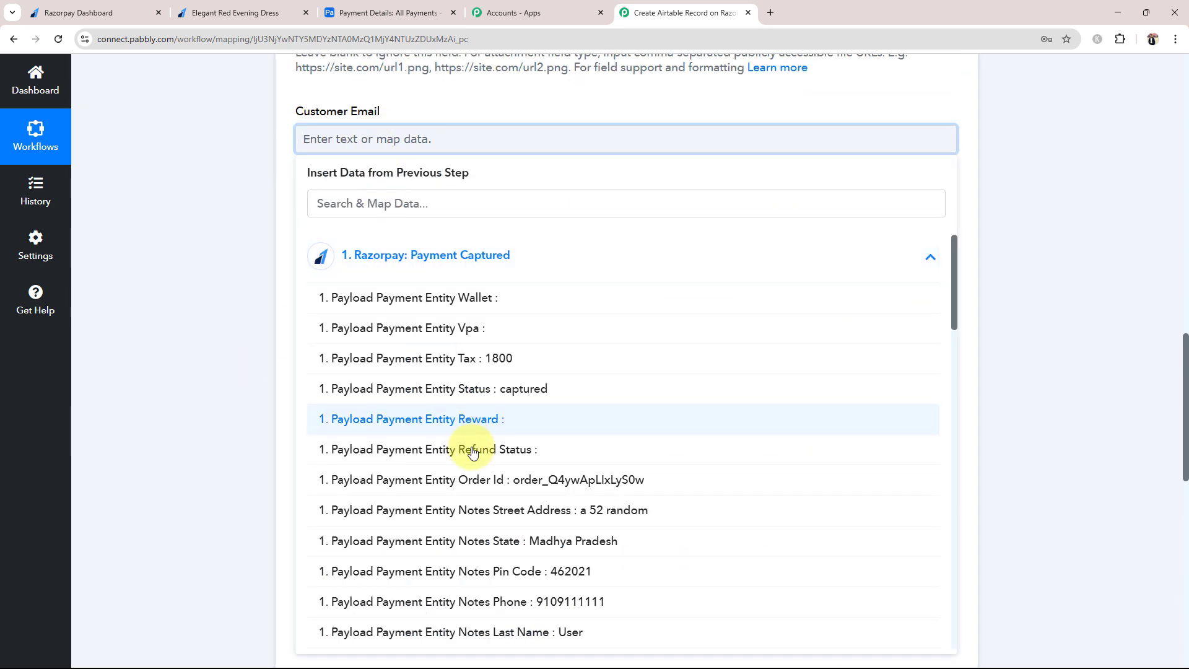
scroll(532, 460, "down", 4)
left_click(532, 457)
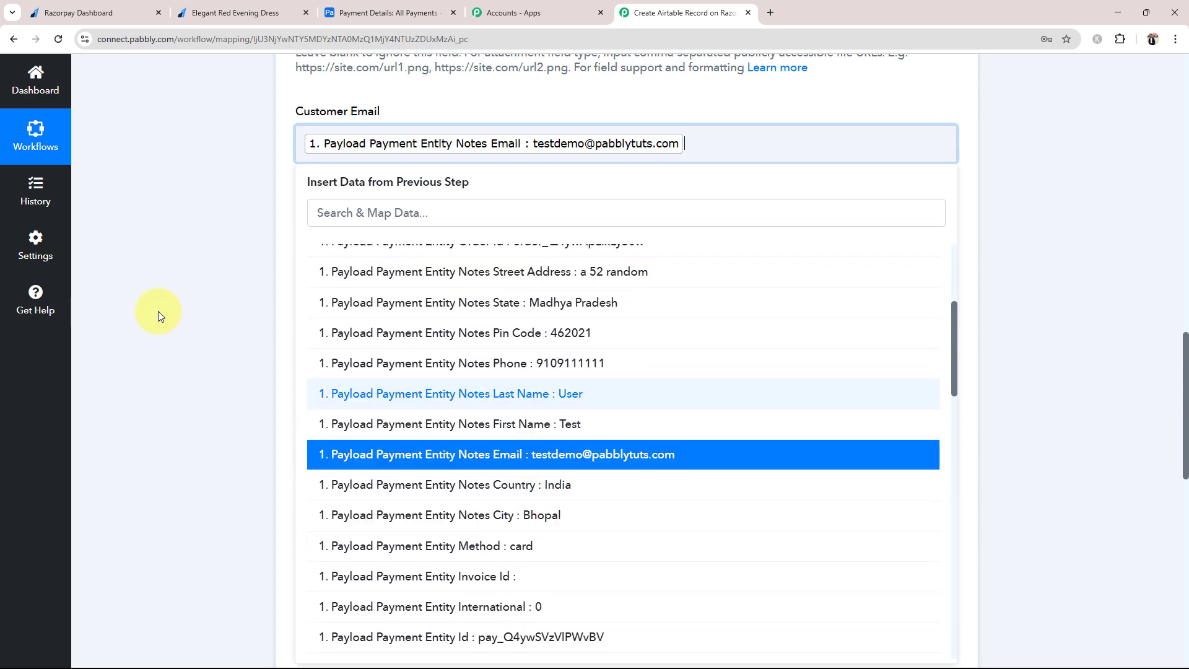
left_click(128, 310)
Map the Customer Phone field to Payload Payment Entity Notes Phone from the Razorpay trigger
left_click(318, 259)
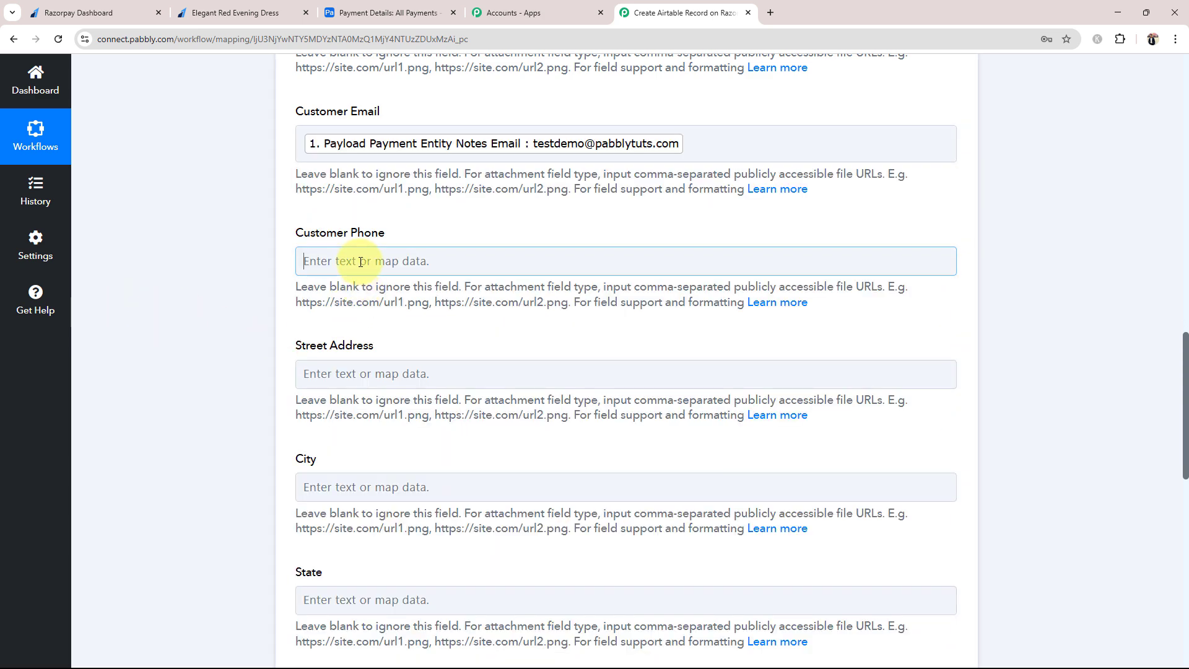
left_click(393, 384)
scroll(501, 500, "down", 5)
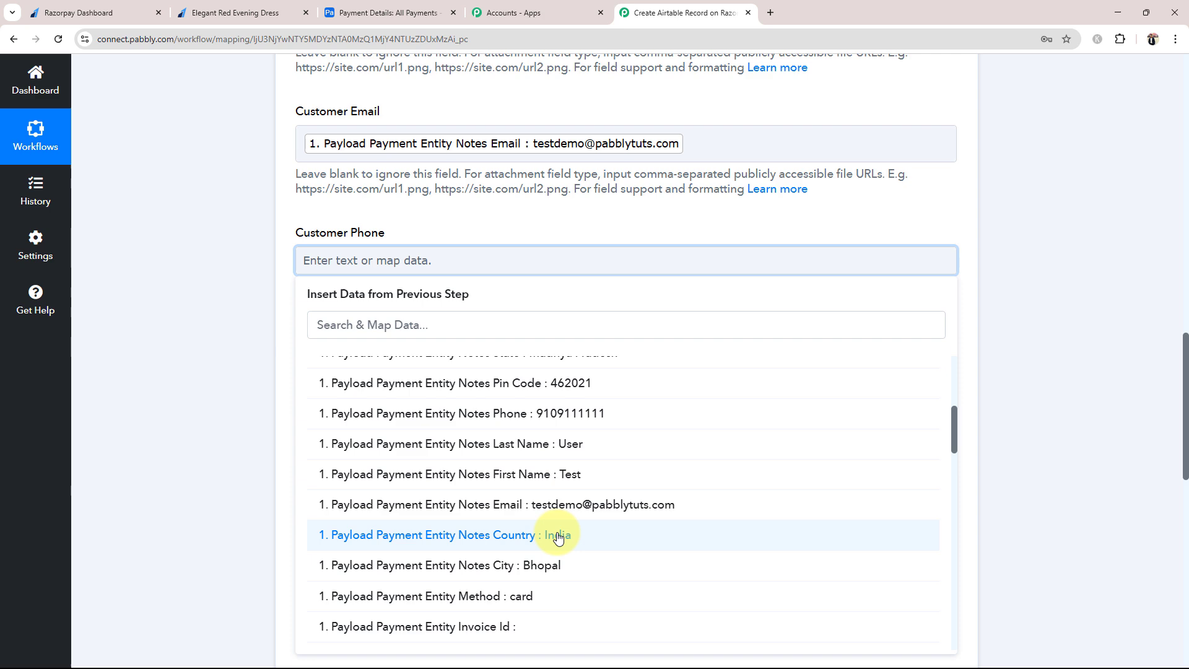
left_click(549, 412)
left_click(194, 351)
scroll(193, 350, "down", 4)
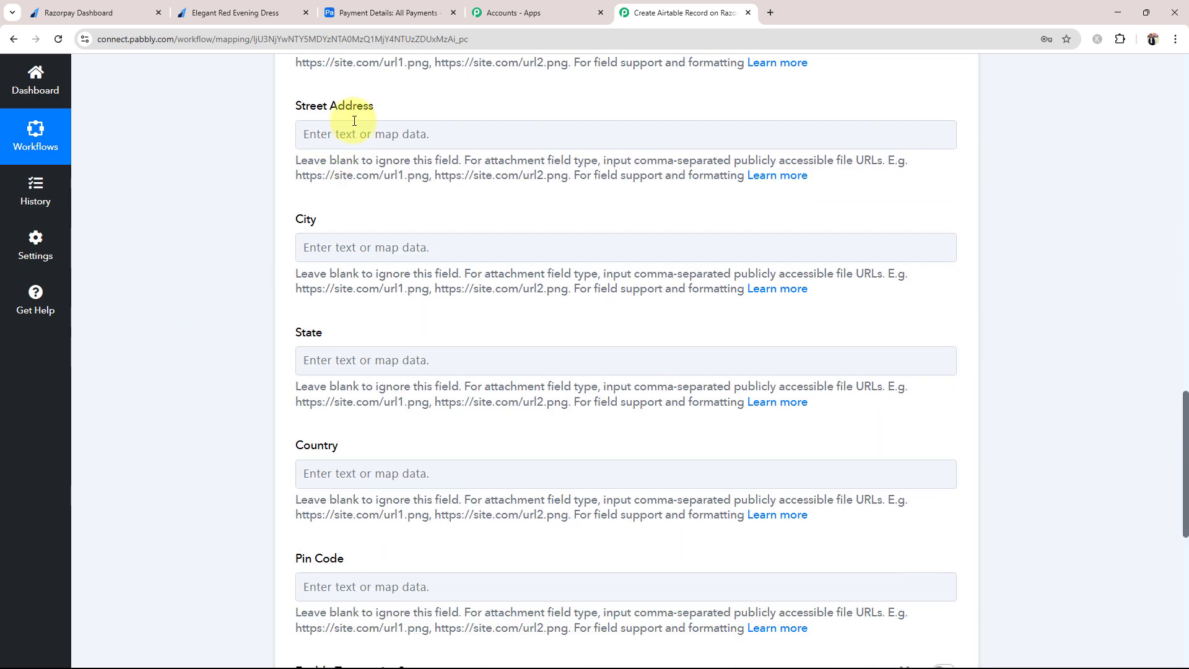
Map the Street Address field to Payload Payment Entity Notes Street Address from the Razorpay trigger
left_click(345, 132)
left_click(393, 272)
scroll(412, 337, "down", 3)
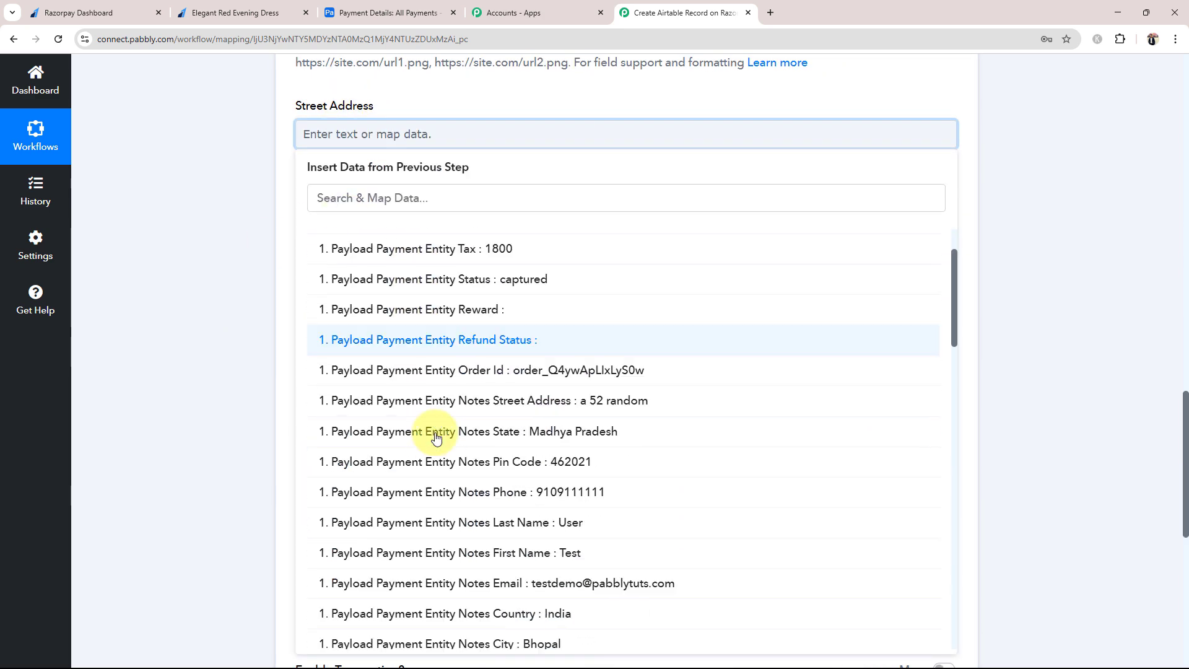
left_click(433, 319)
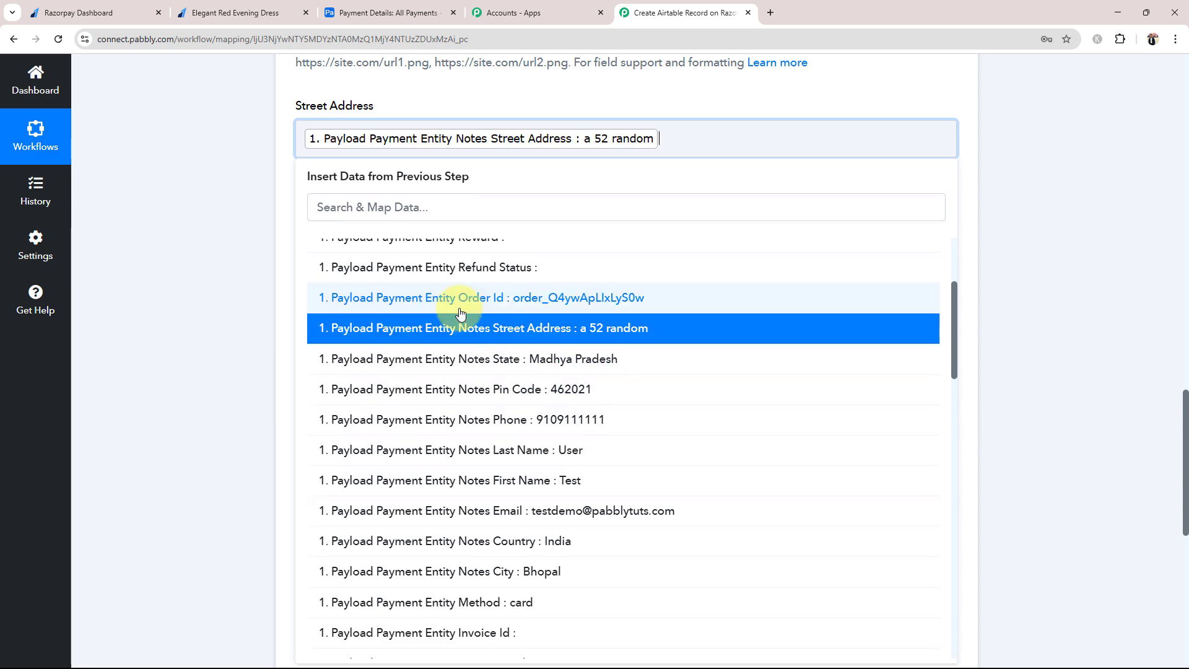
left_click(199, 257)
Map the City field to Payload Payment Entity Notes City from the Razorpay trigger
left_click(372, 258)
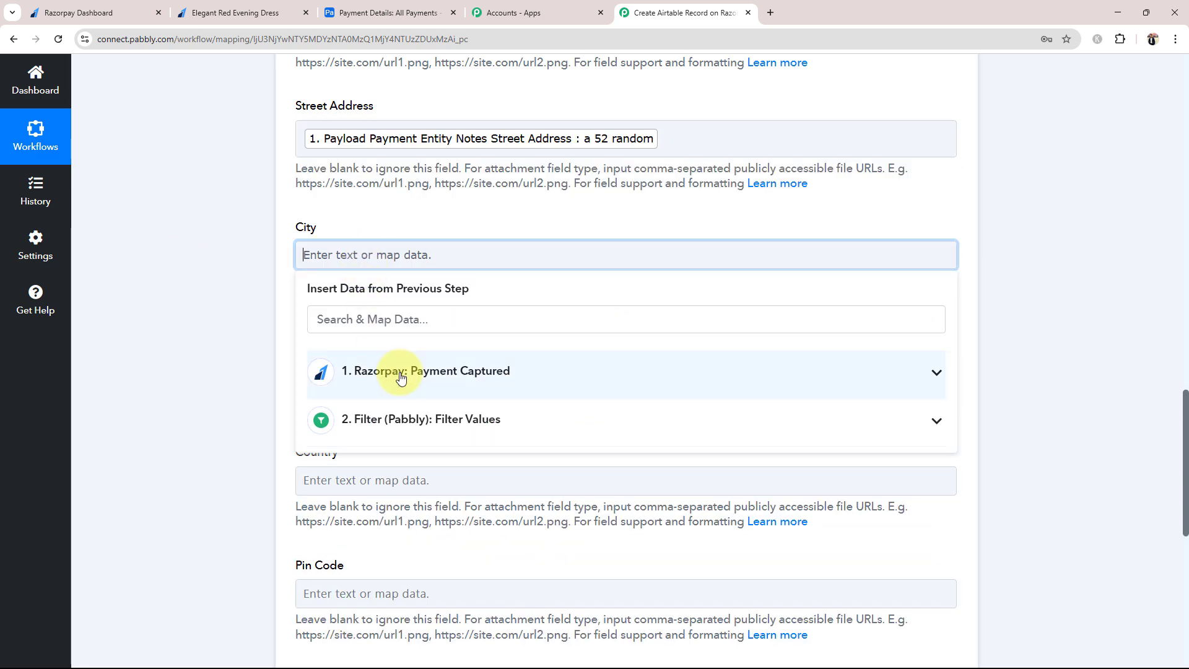
left_click(392, 378)
scroll(444, 436, "down", 4)
scroll(446, 472, "down", 3)
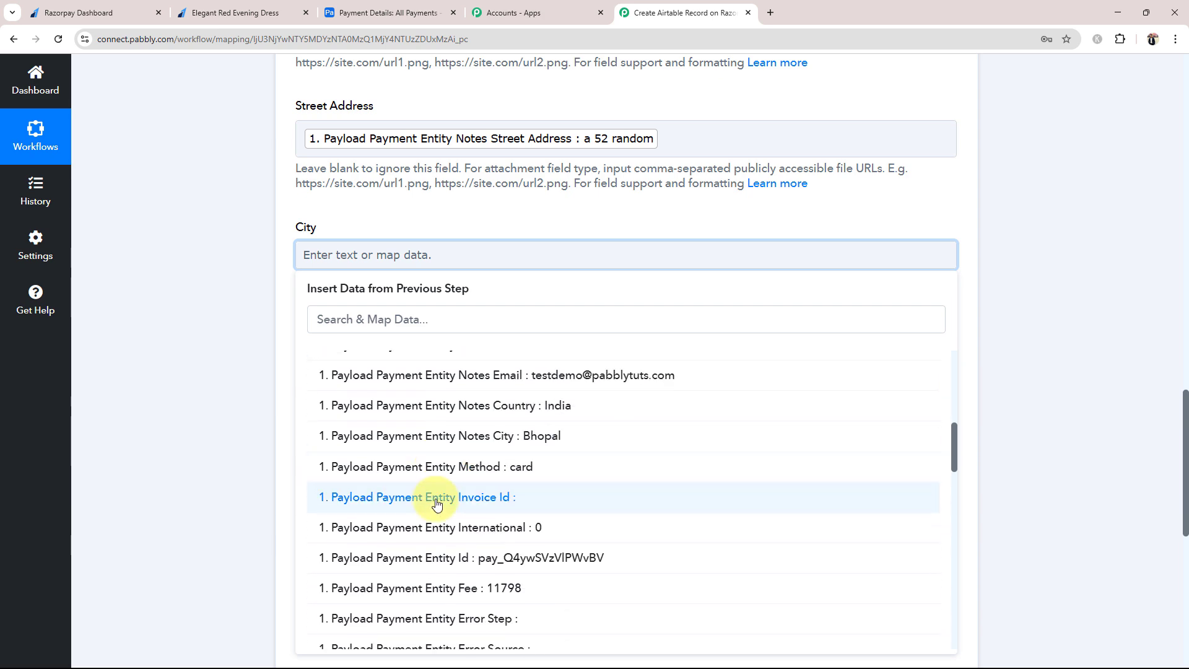
left_click(445, 435)
Map the State field to Payload Payment Entity Notes State from the Razorpay trigger
scroll(190, 355, "down", 2)
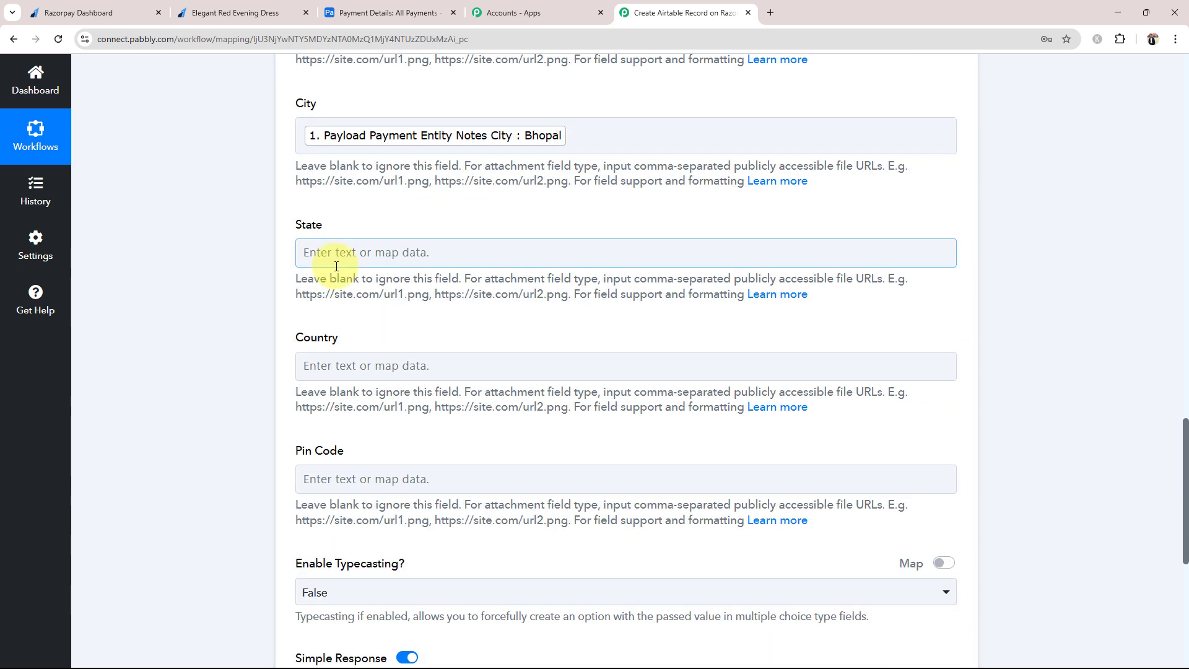
left_click(314, 254)
left_click(434, 369)
scroll(434, 478, "down", 5)
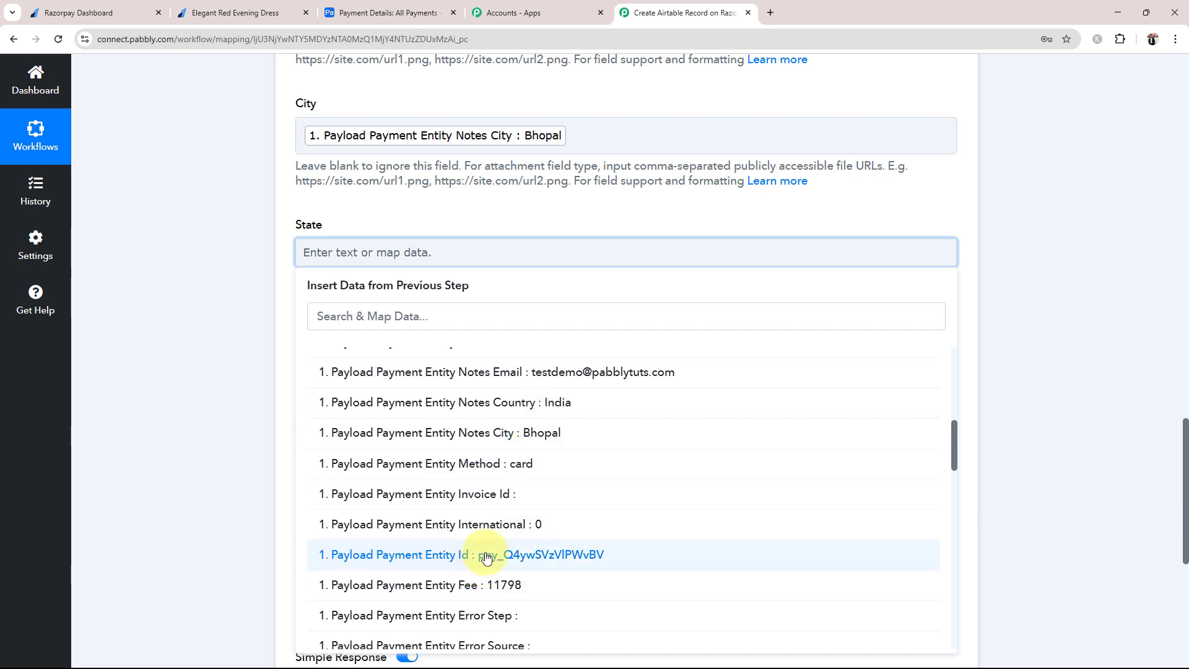
scroll(484, 557, "up", 2)
scroll(478, 553, "up", 1)
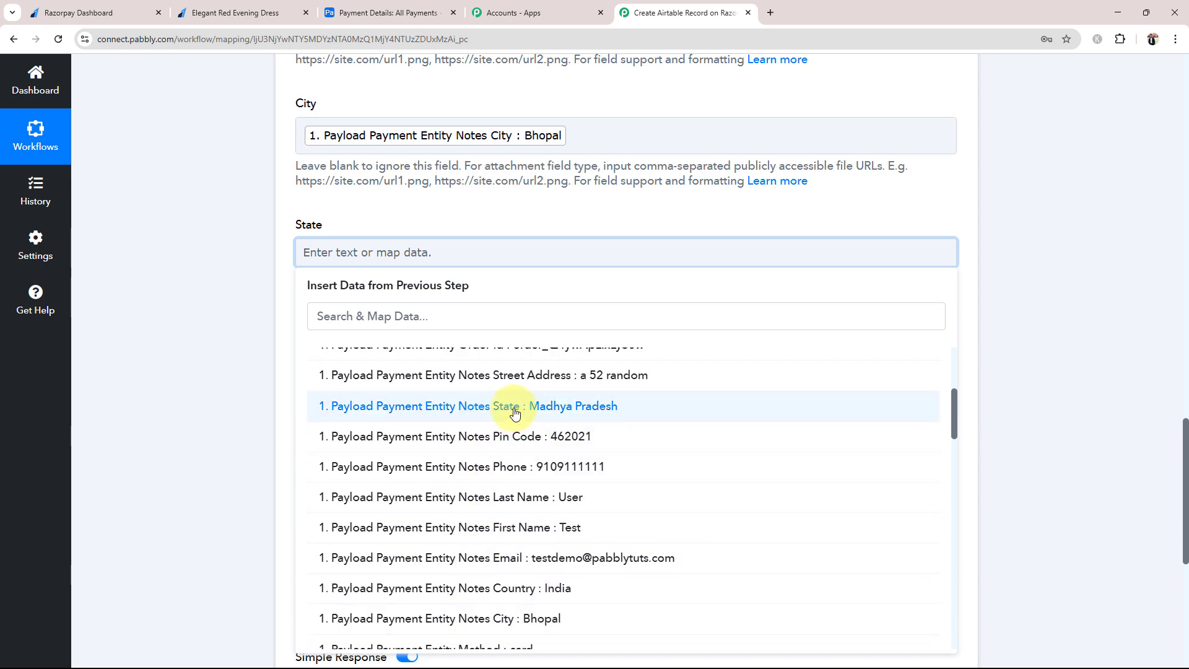
left_click(474, 405)
Search the Razorpay data for "cou" and map the Country field to Payload Payment Entity Notes Country
scroll(197, 369, "down", 3)
left_click(313, 187)
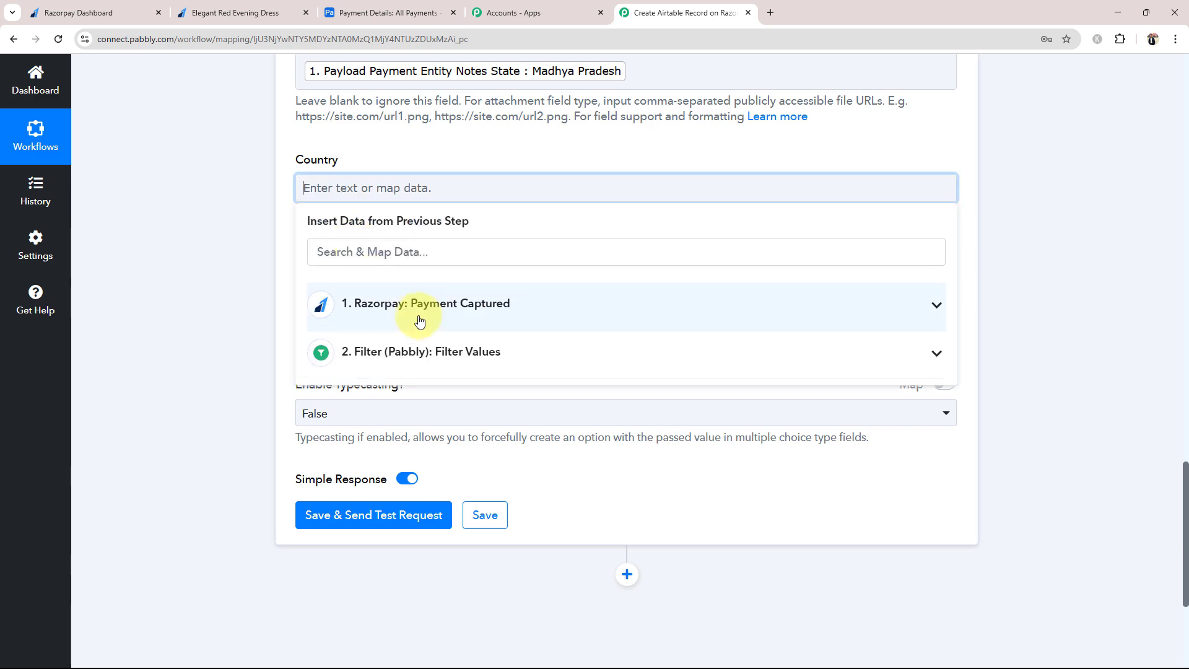
left_click(449, 307)
scroll(443, 495, "down", 2)
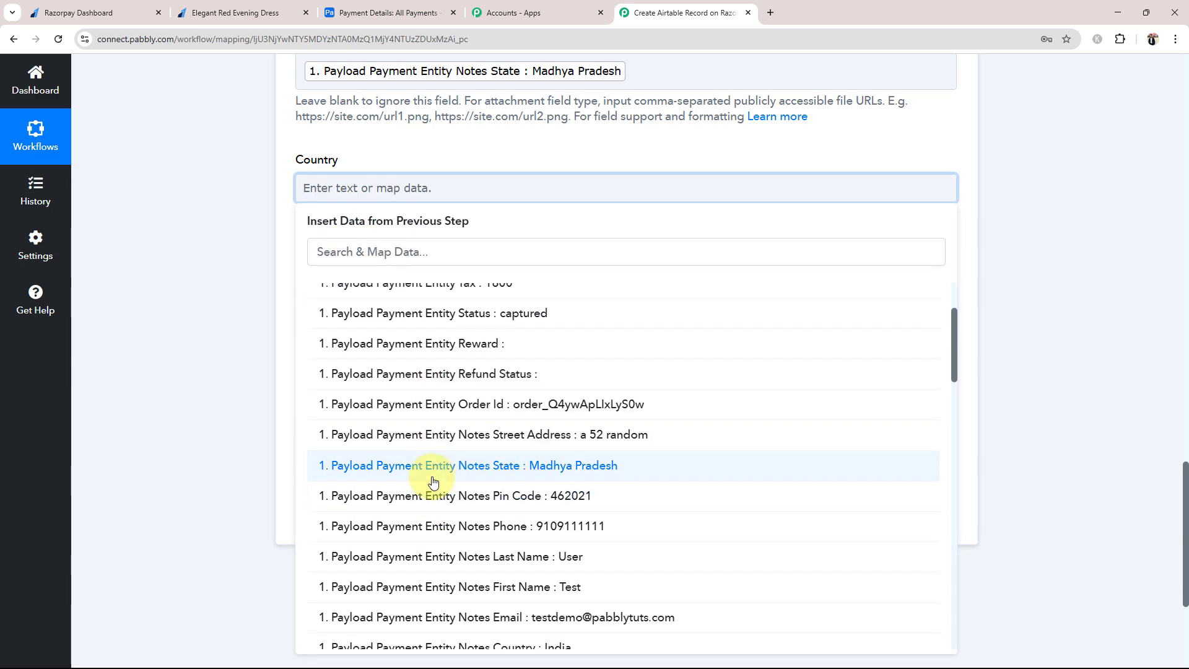
left_click(353, 240)
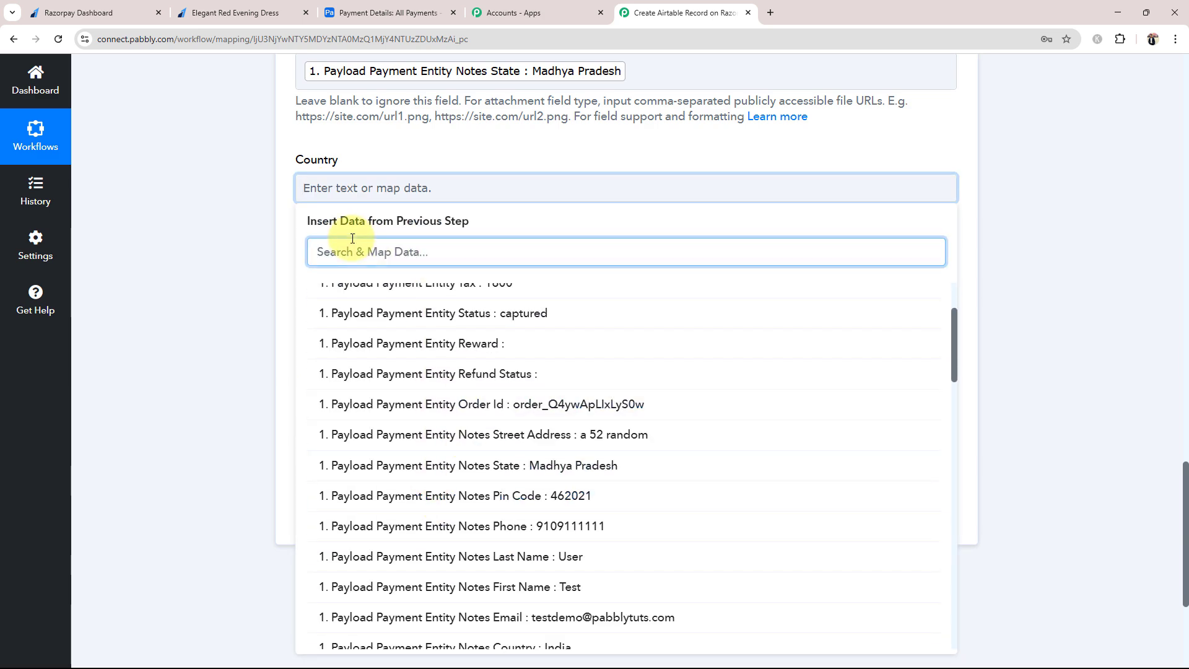
type("cou")
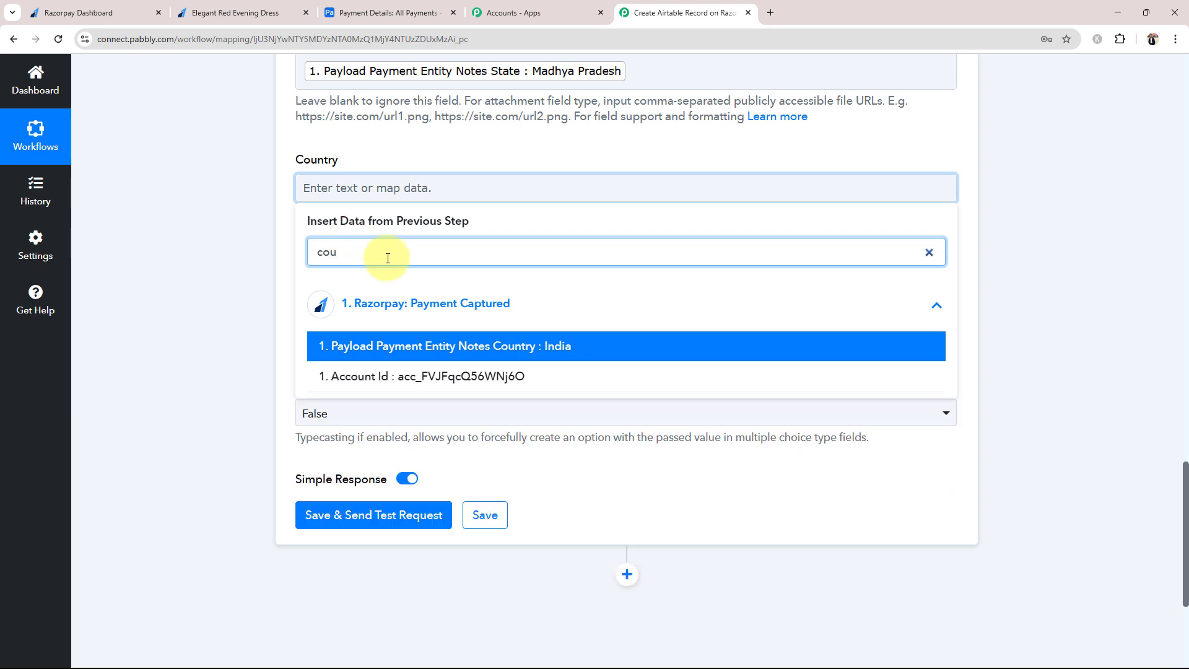
left_click(437, 346)
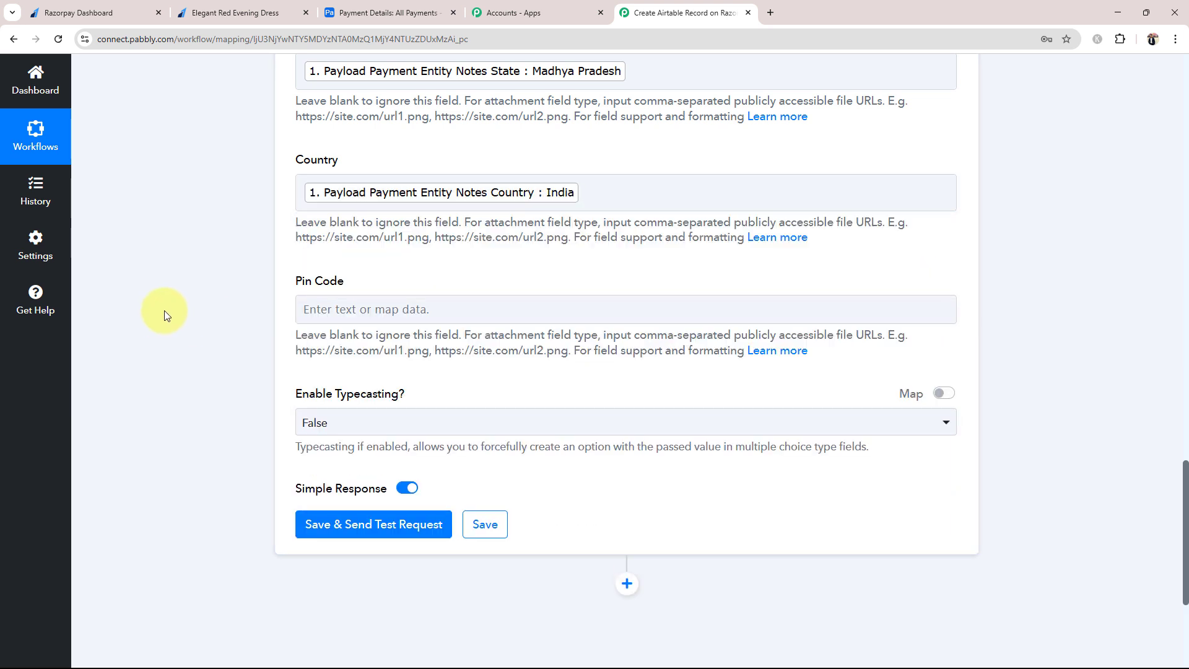
Search the Razorpay data for "pin" and map the Pin Code field to Payload Payment Entity Notes Pin Code
left_click(313, 311)
left_click(351, 382)
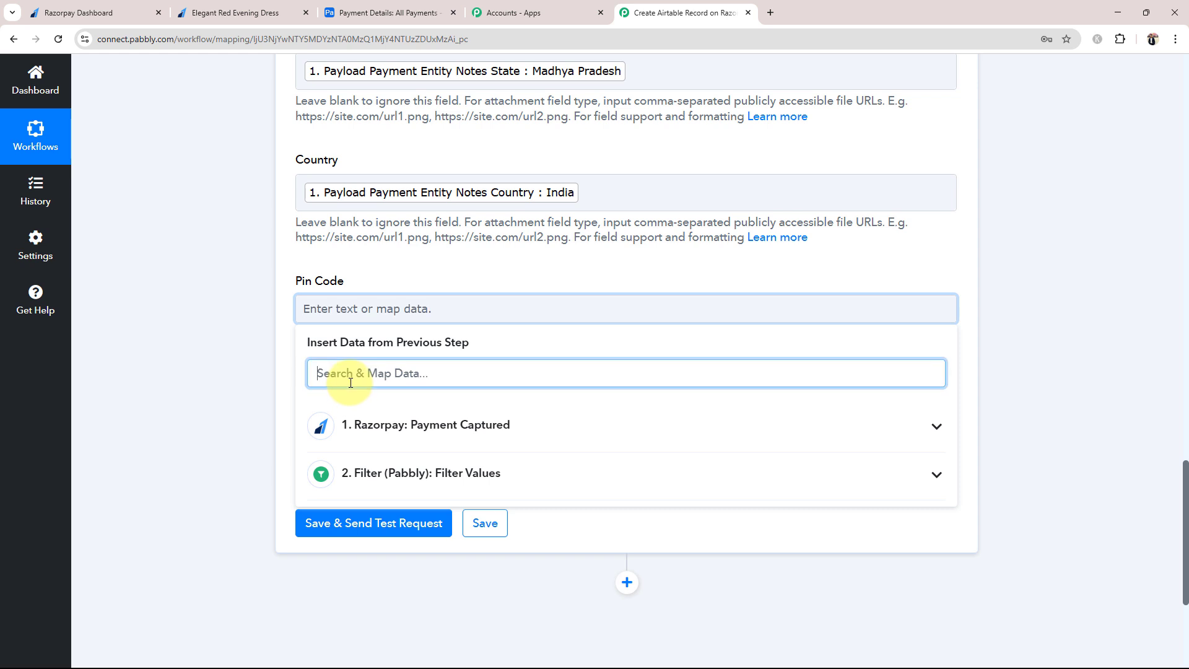
type("pin")
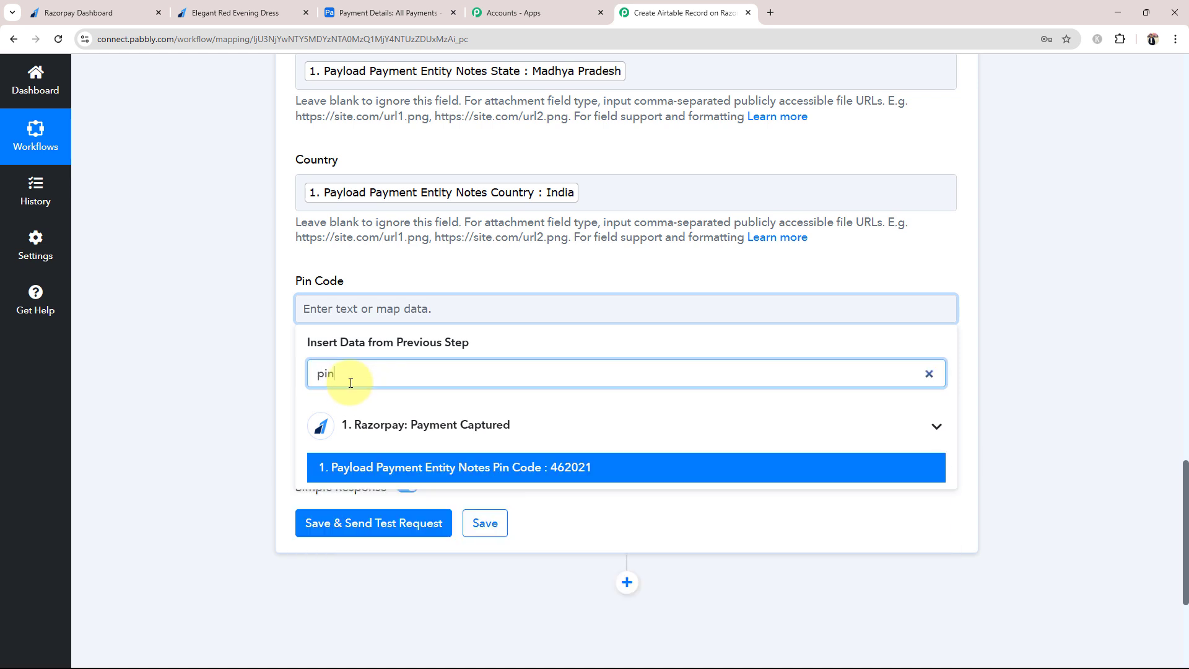
left_click(332, 474)
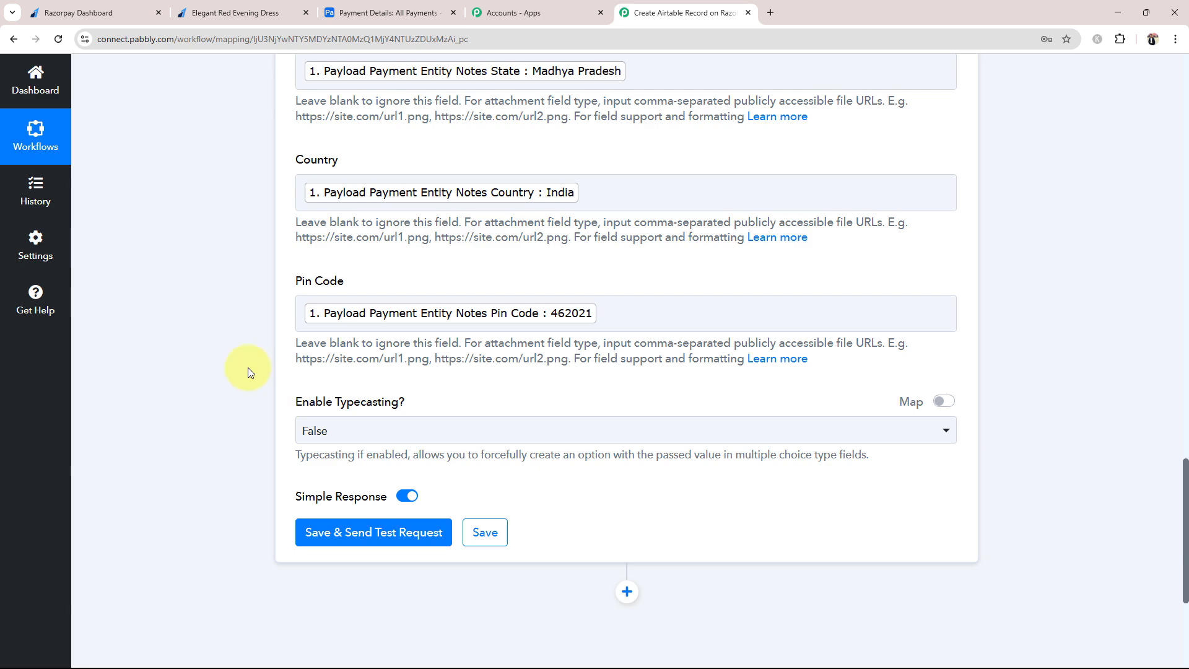
Review the mapped customer and address fields of the Airtable Create Record action
scroll(248, 367, "up", 12)
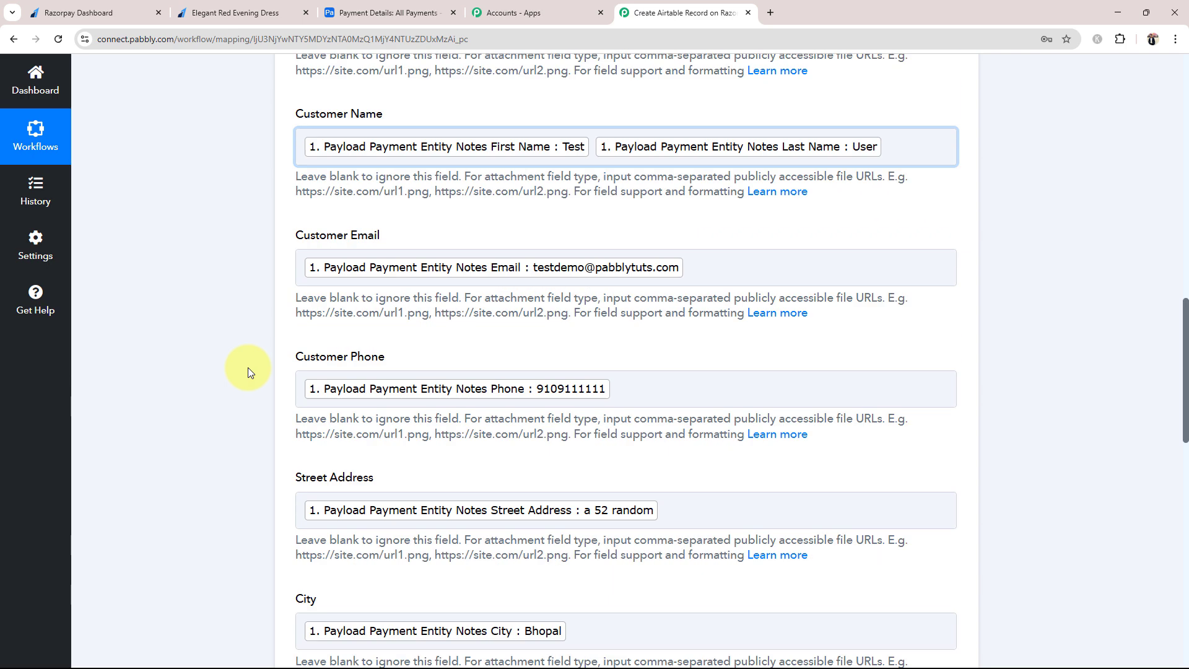
scroll(207, 354, "down", 3)
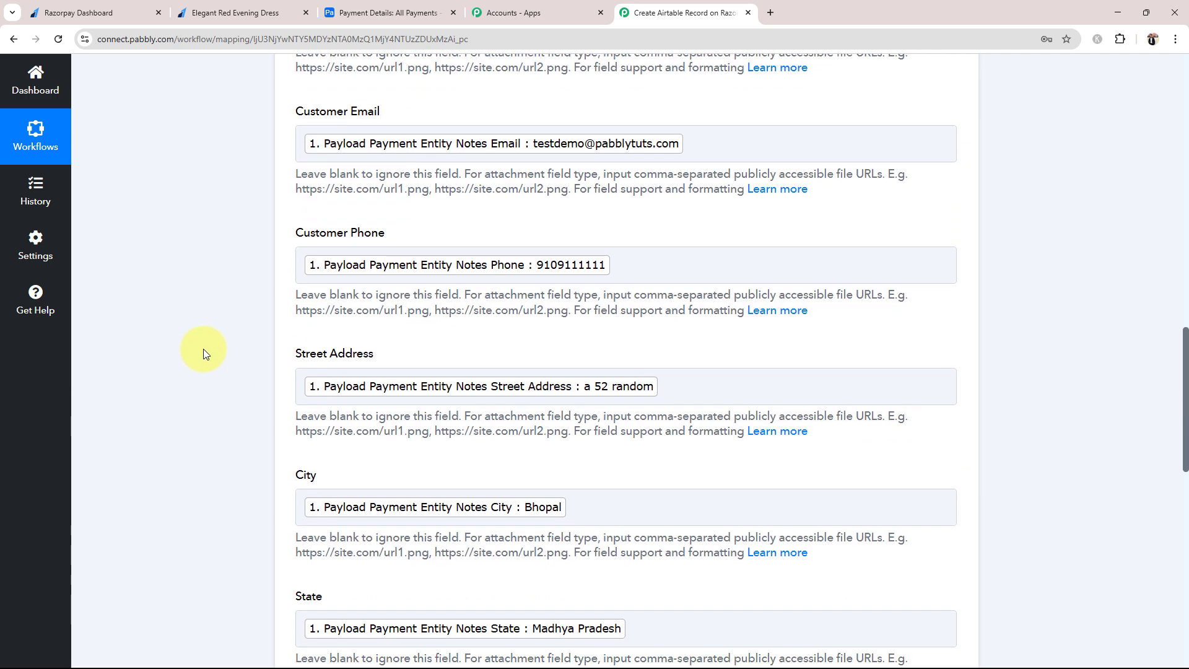
scroll(205, 350, "up", 4)
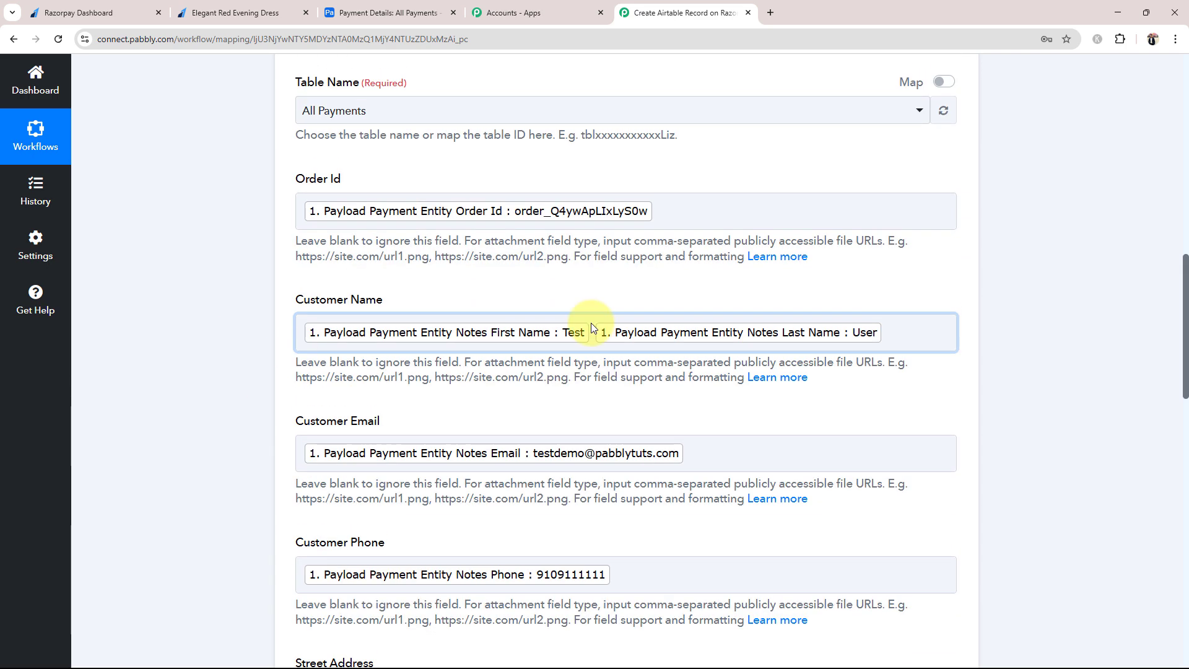
scroll(272, 313, "down", 4)
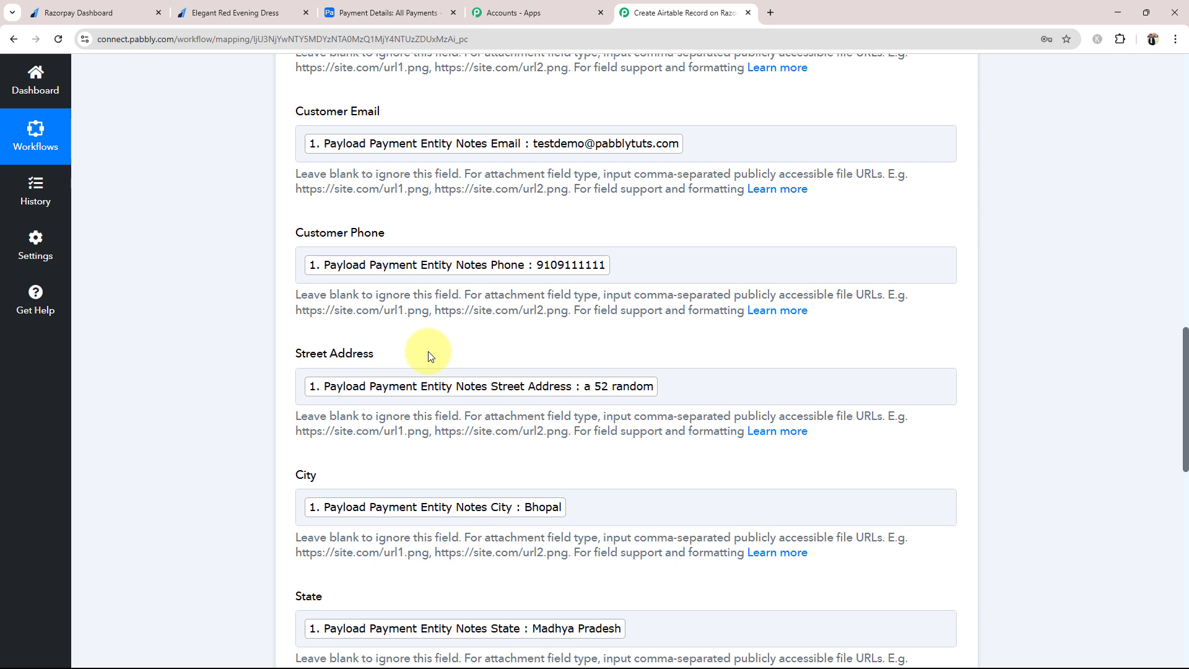
left_click(433, 381)
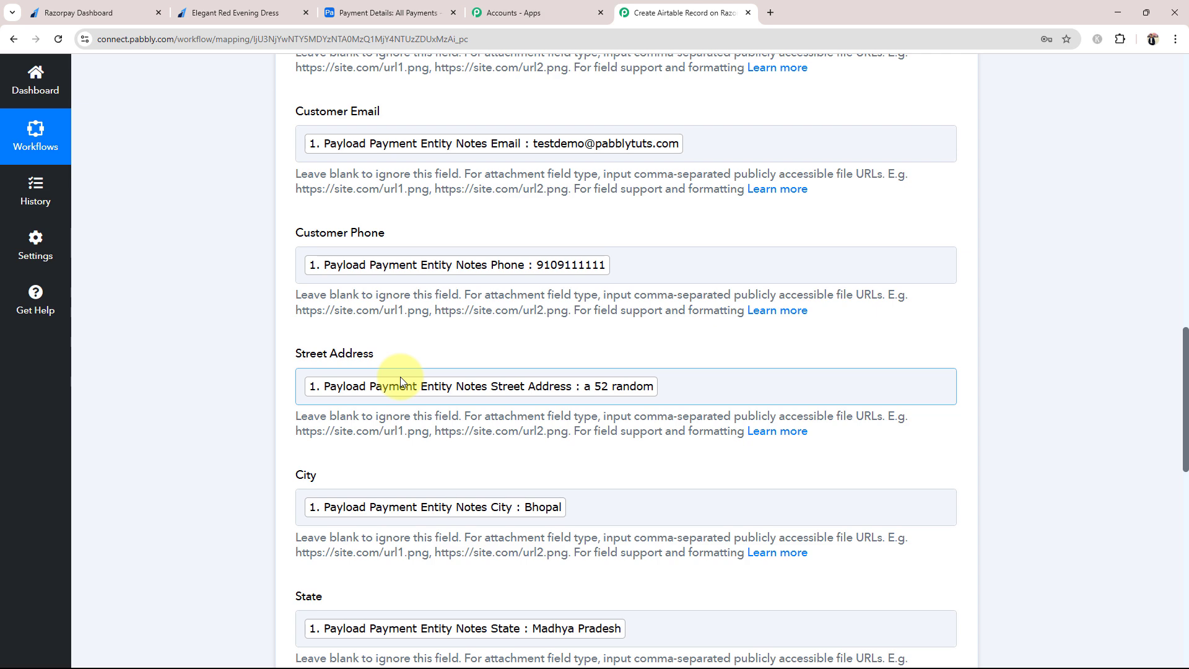
left_click(355, 5)
left_click(638, 11)
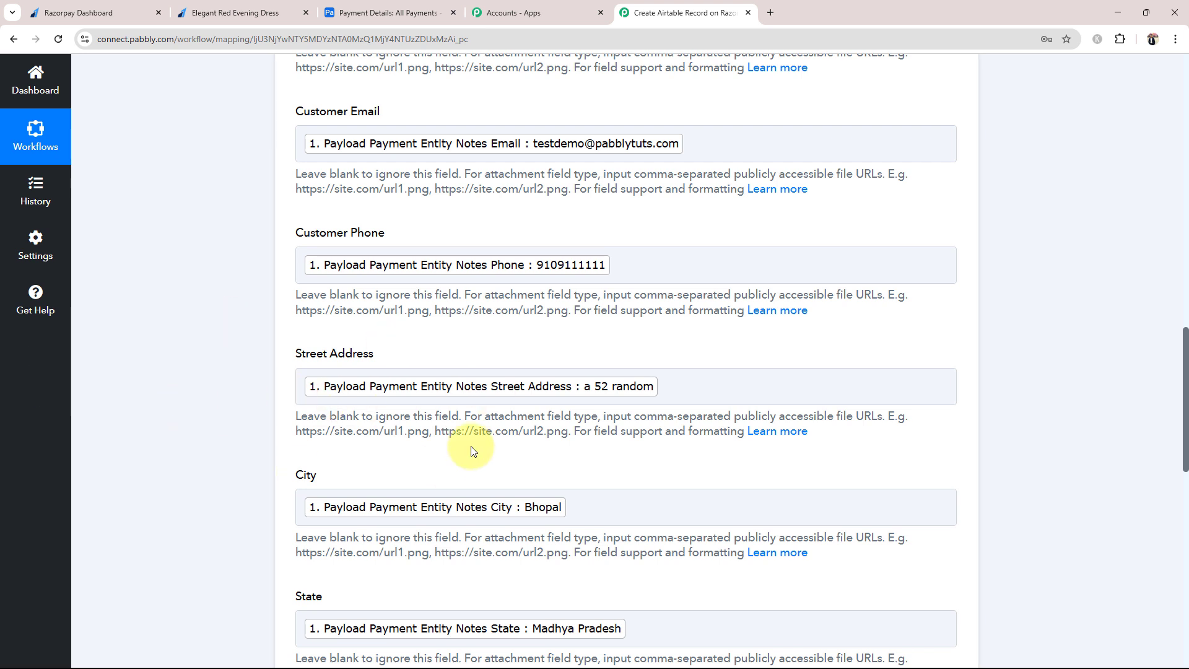
left_click(710, 390)
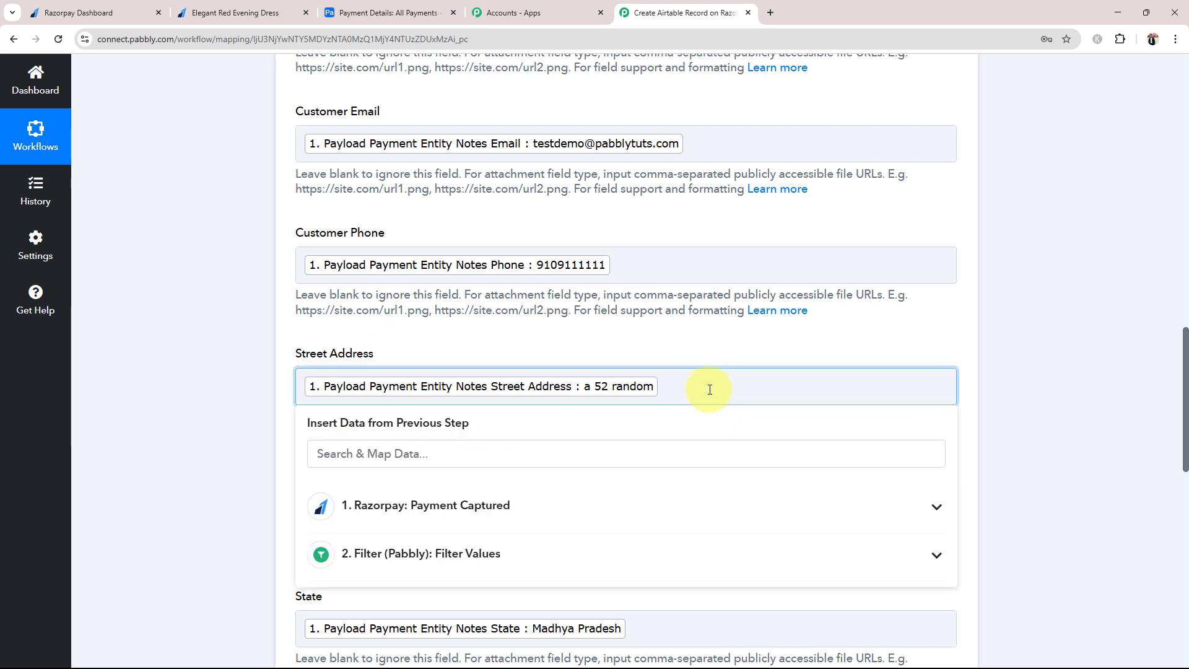
type("a 52")
key("BackSpace")
key("BackSpace")
key("BackSpace")
key("BackSpace")
left_click(248, 369)
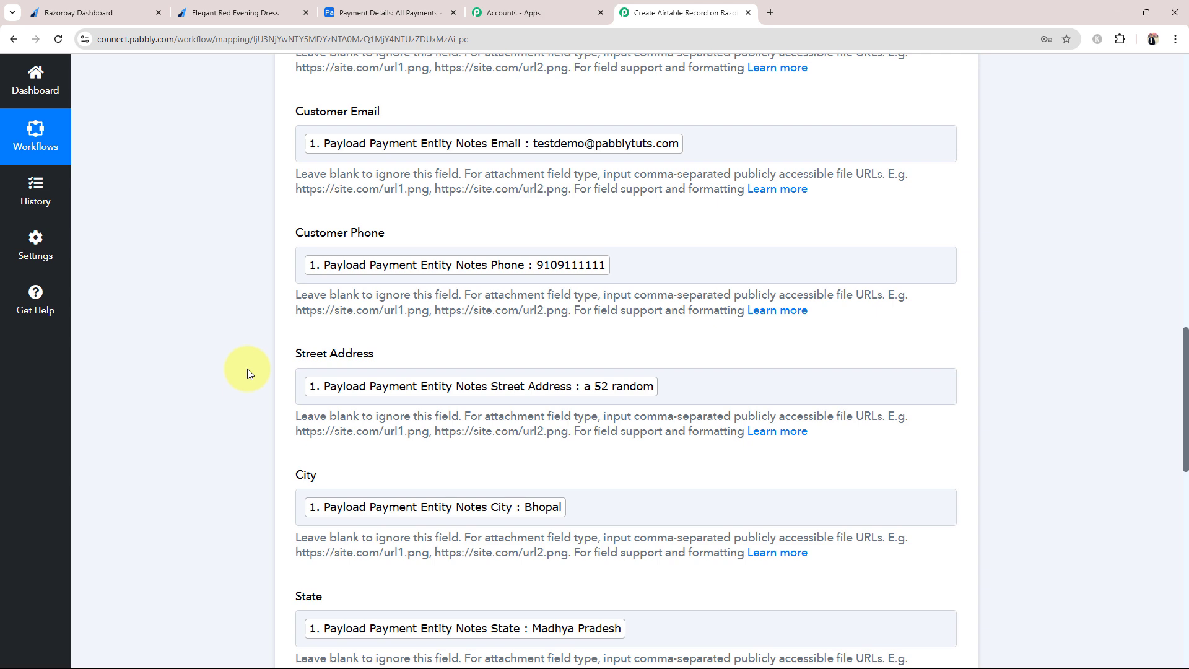
Save the Airtable Create Record action, send its test request and review the received response
left_click_drag(1185, 403, 1177, 639)
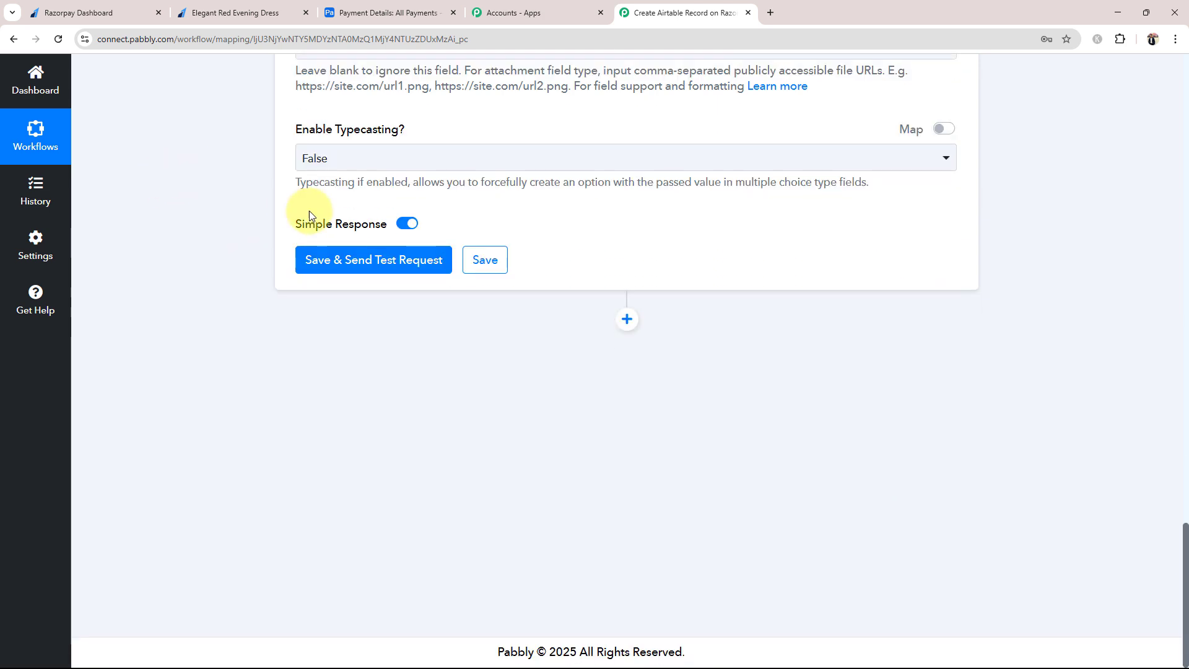
left_click(316, 260)
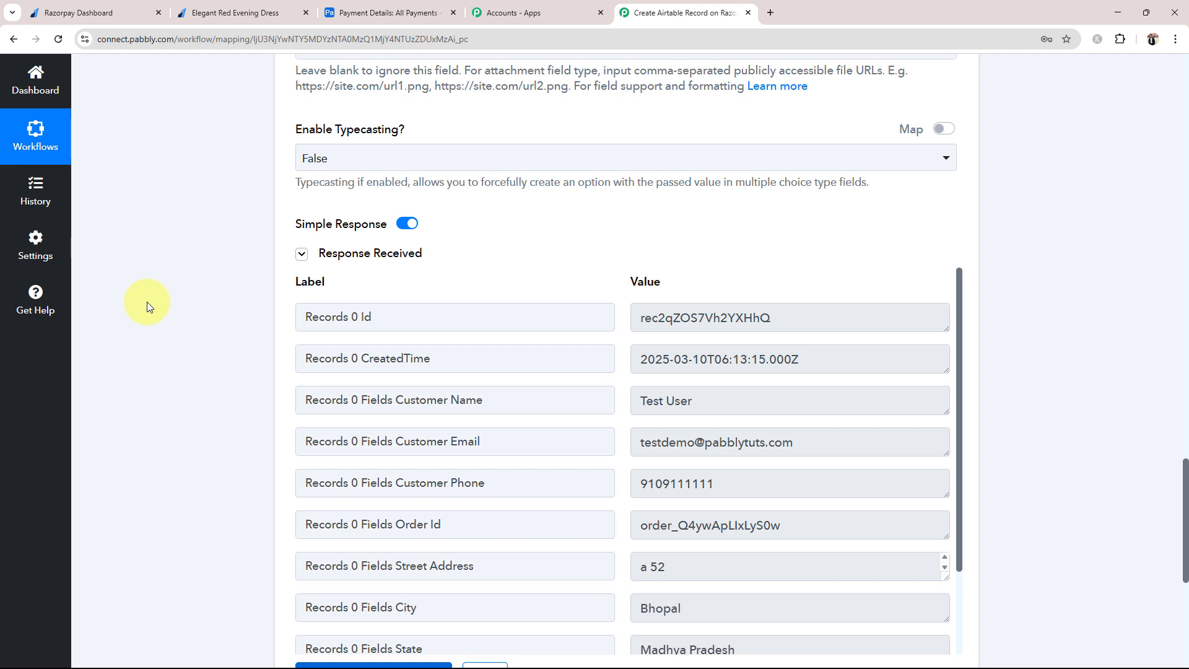
scroll(161, 318, "down", 3)
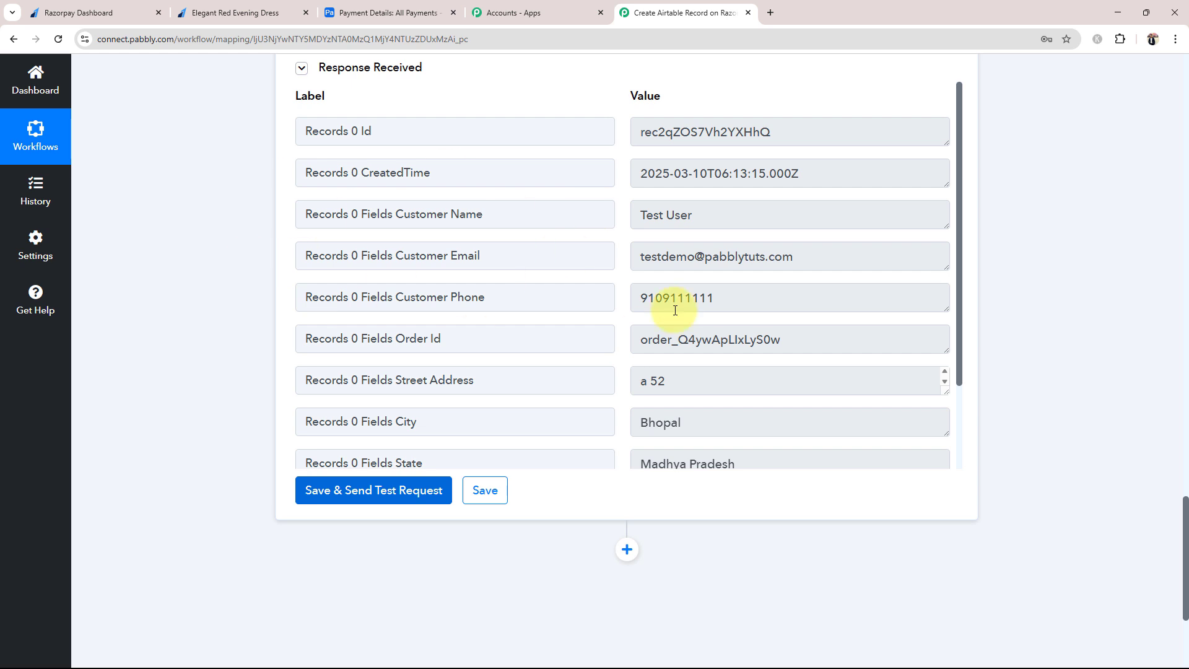
Switch to the Airtable Payment Details base and check the new record across the columns of the reloaded All Payments table
left_click(425, 10)
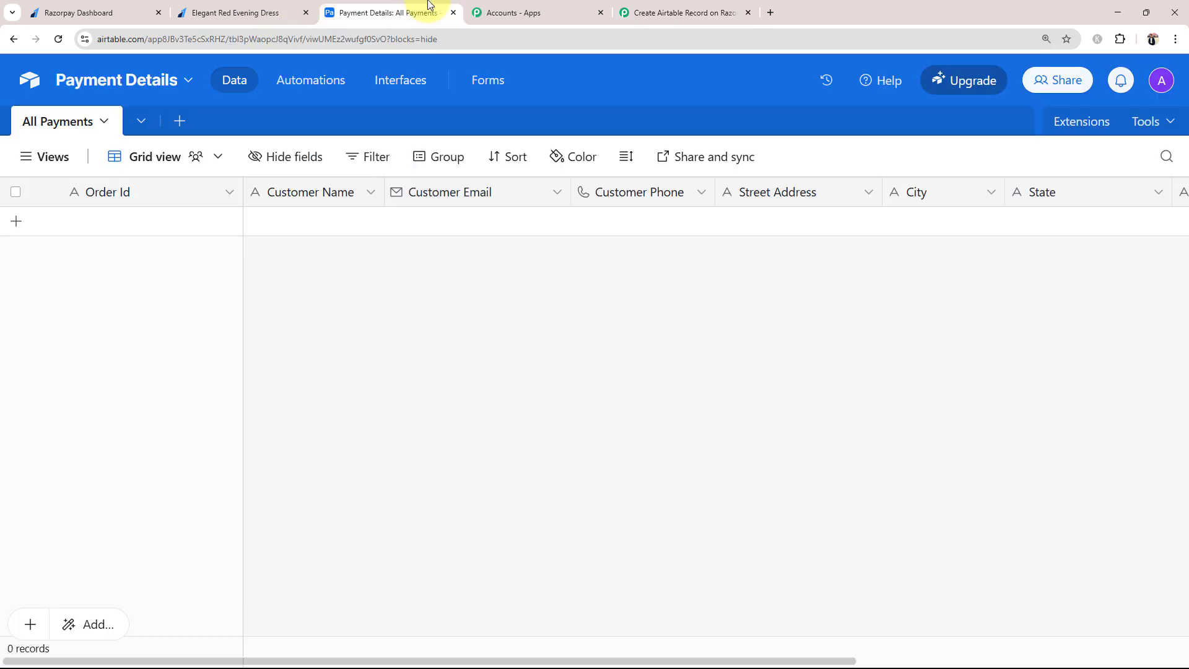
left_click(68, 44)
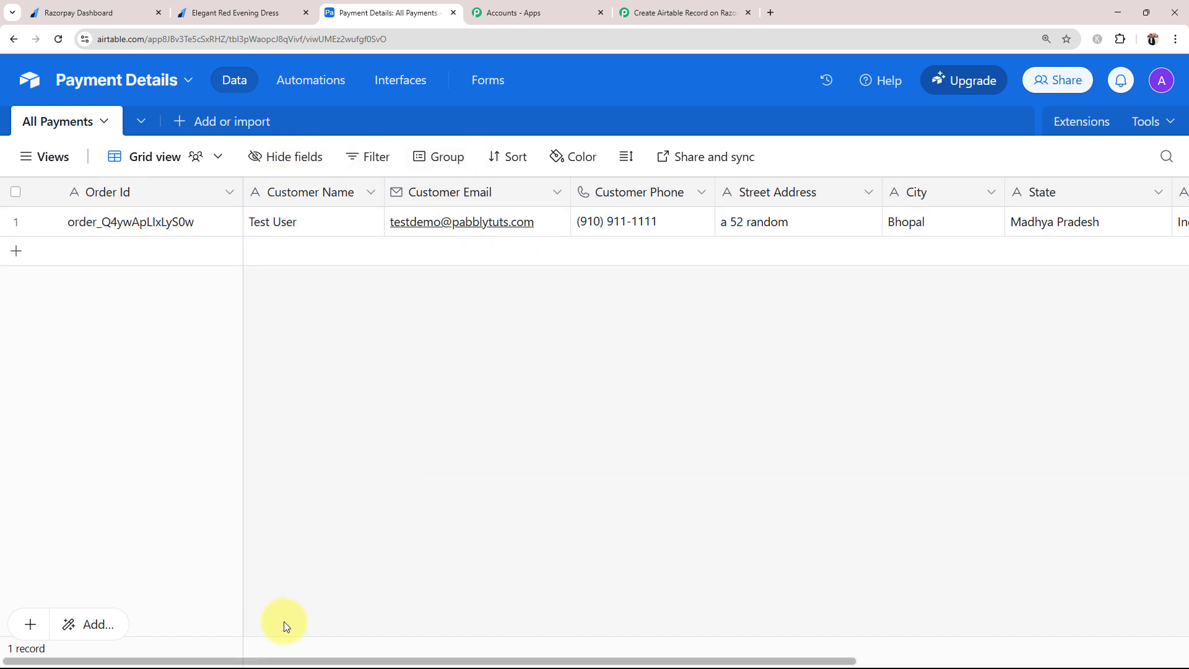
left_click_drag(297, 659, 118, 633)
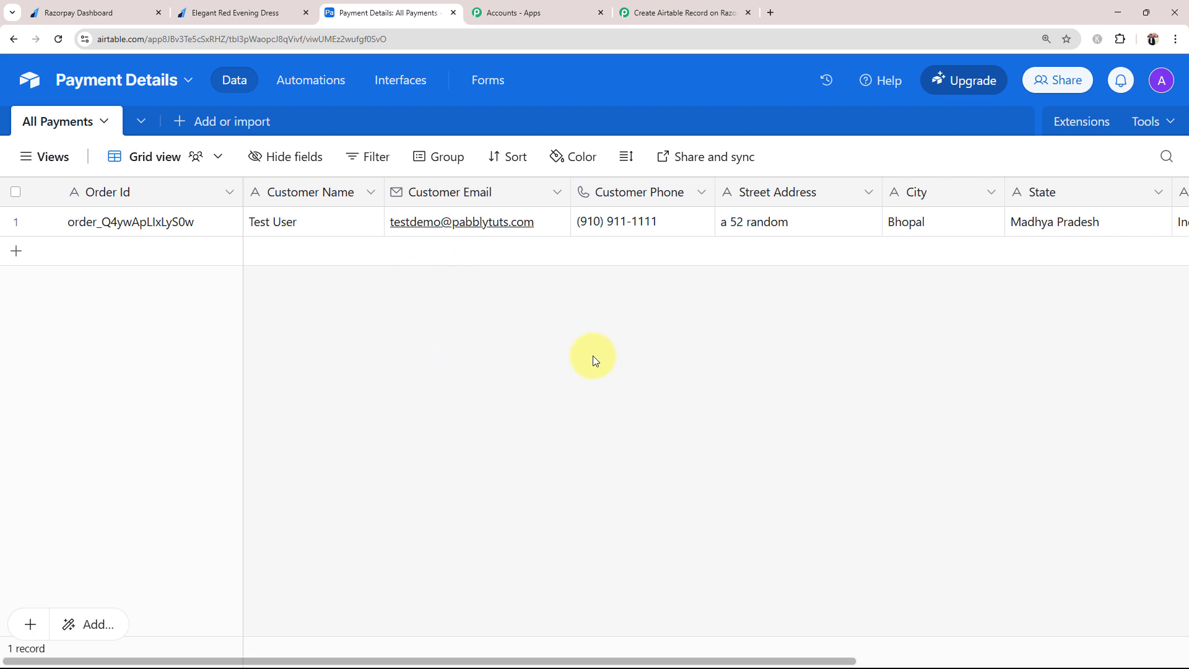
Return to the Pabbly Connect workflow and collapse the Airtable Create Record action
left_click(687, 12)
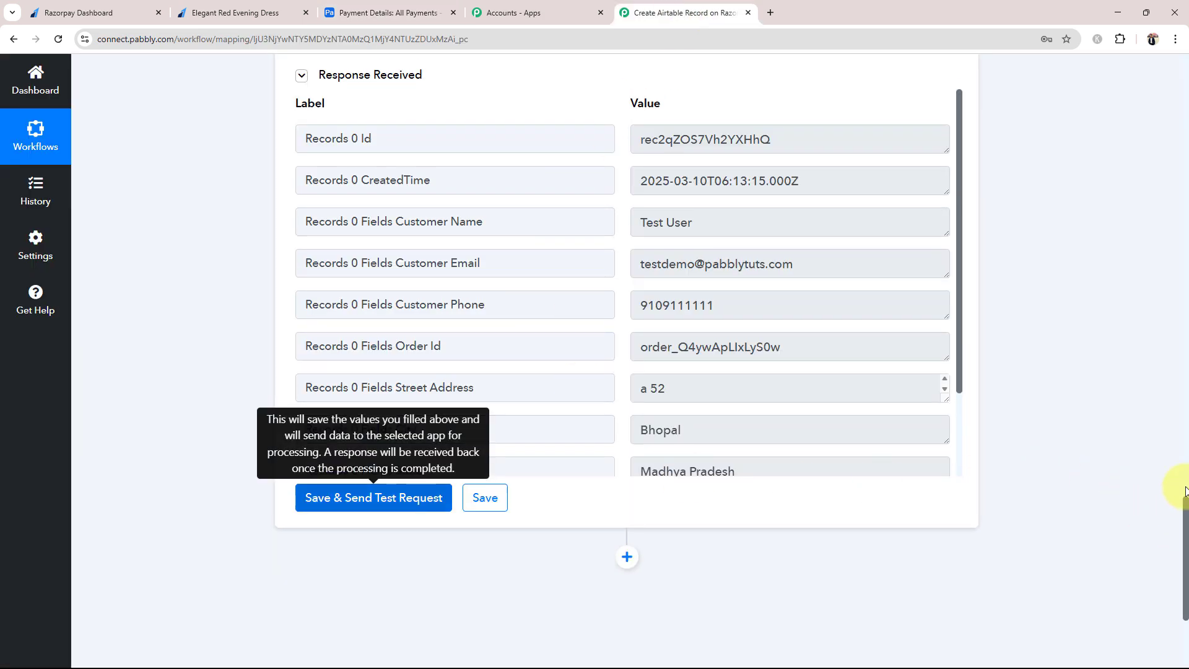
left_click_drag(1185, 487, 1185, 76)
left_click(396, 552)
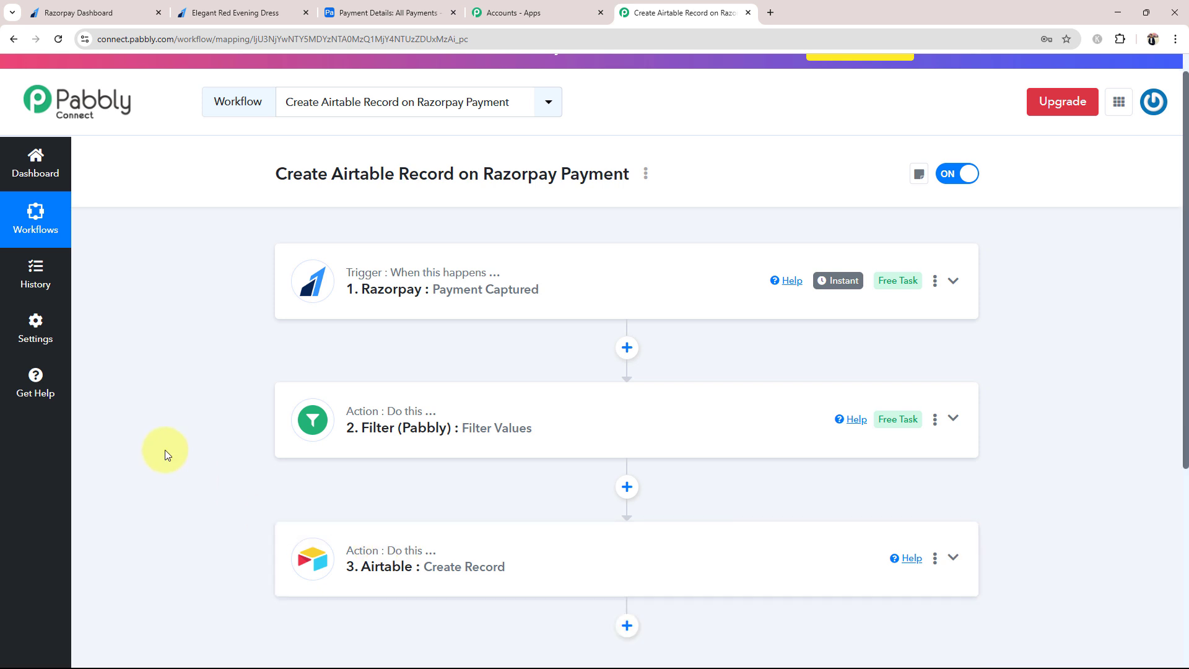